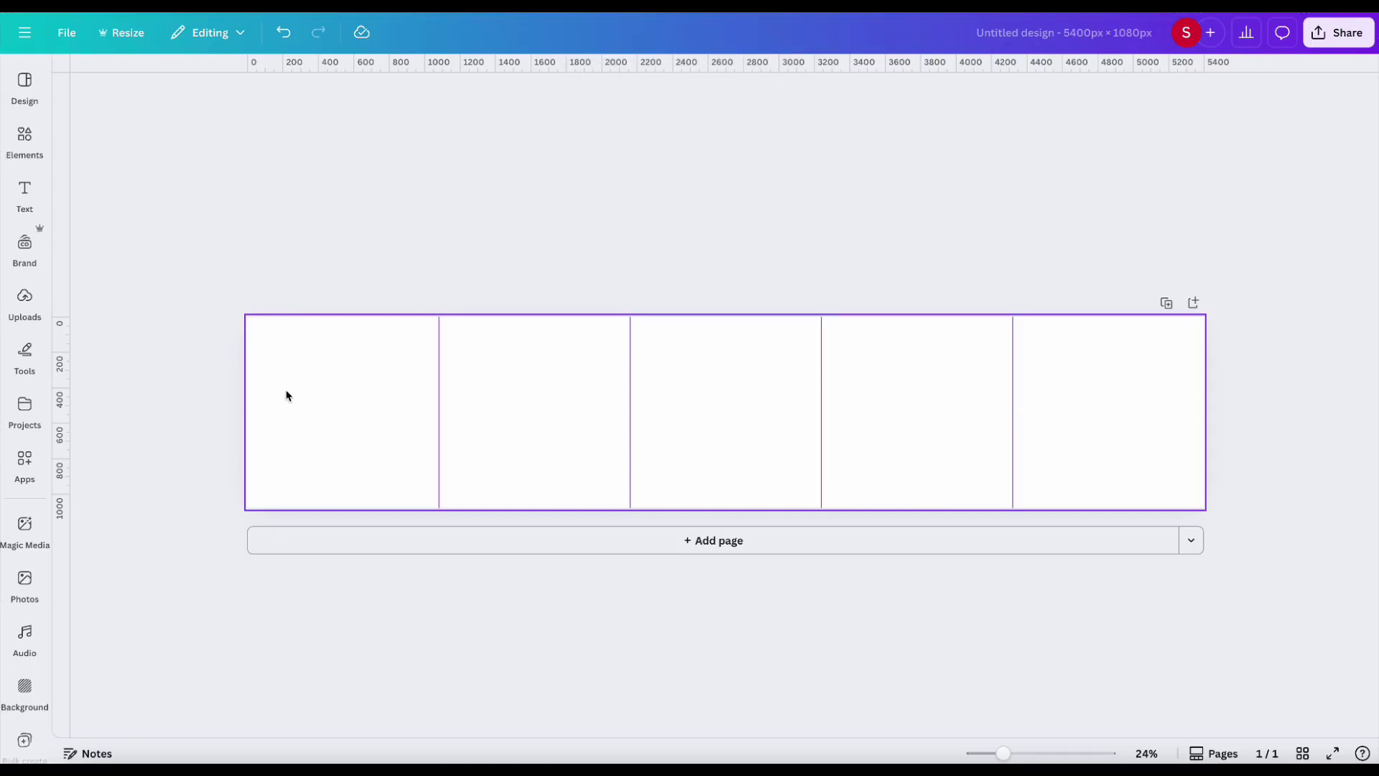
Step: Add a square shape and place it in the upper-left corner of the first panel
{"action": "left_click", "coordinate": [25, 140]}
{"action": "left_click", "coordinate": [298, 337]}
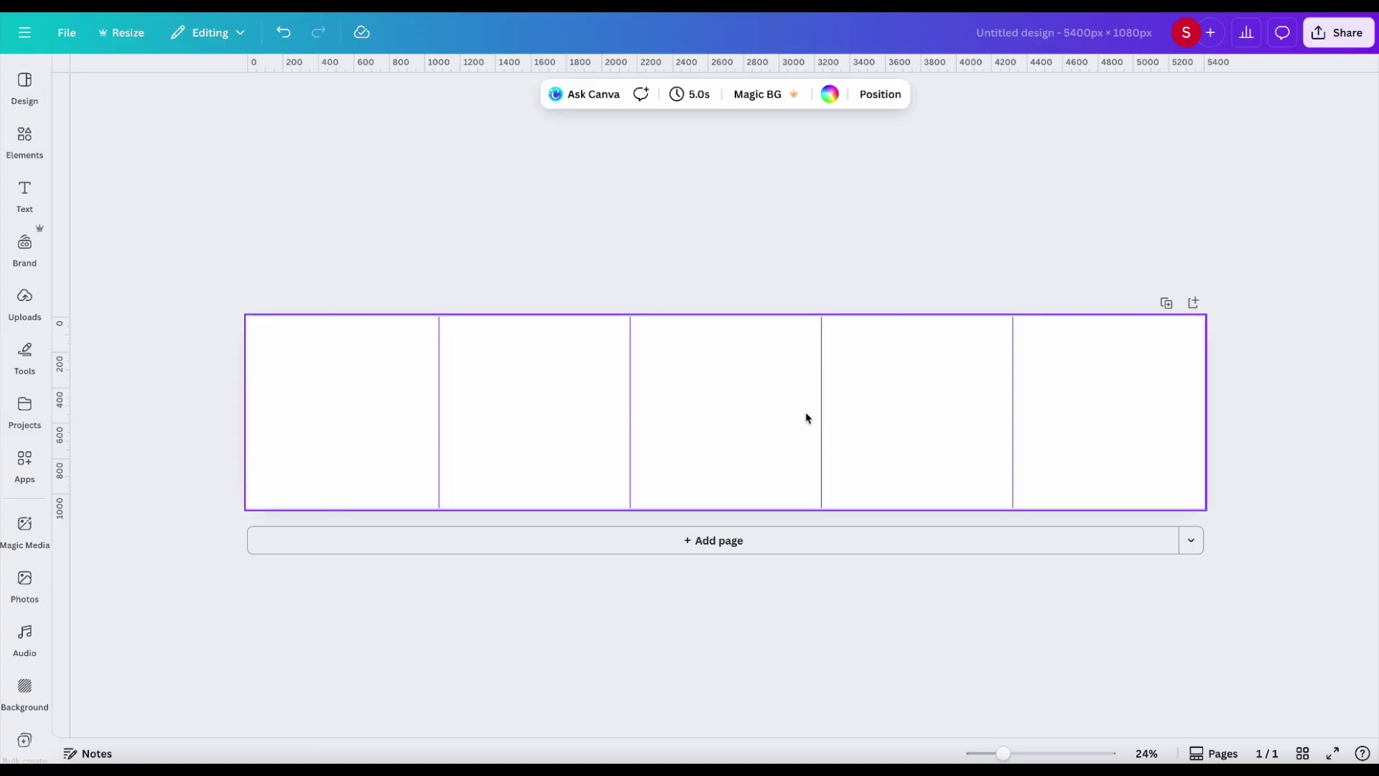
{"action": "left_click", "coordinate": [32, 150]}
{"action": "scroll", "coordinate": [180, 302], "scroll_direction": "down", "scroll_amount": 1}
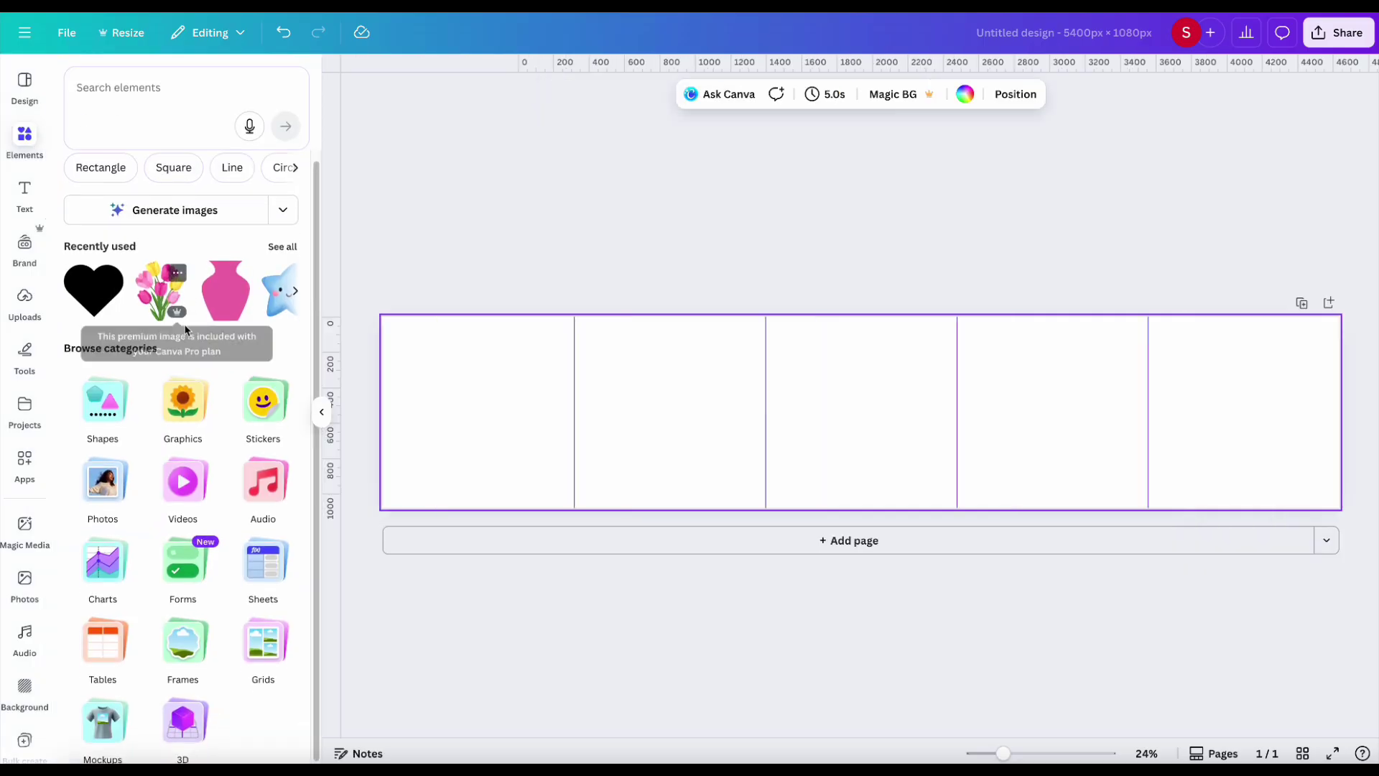
{"action": "left_click", "coordinate": [105, 407]}
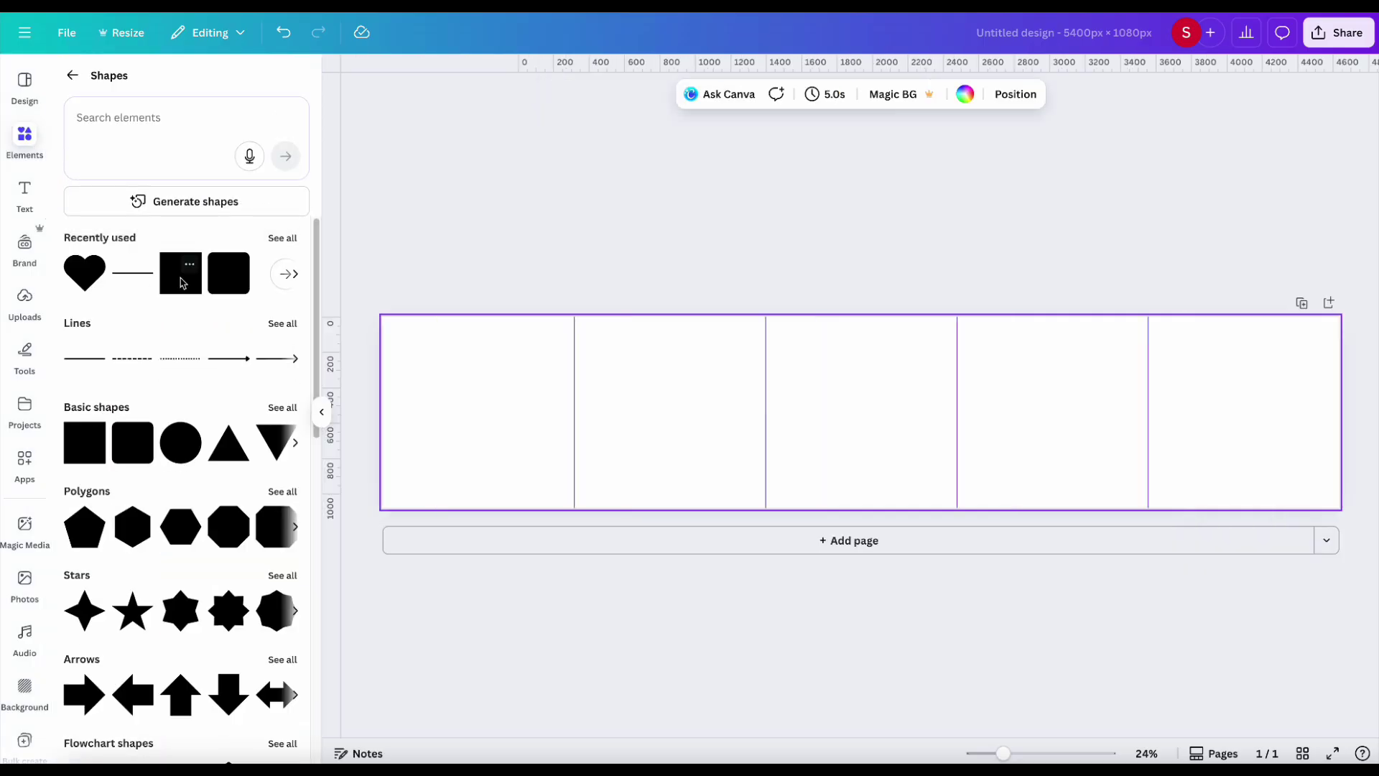
{"action": "left_click", "coordinate": [181, 282]}
{"action": "left_click_drag", "start_coordinate": [871, 402], "coordinate": [414, 339]}
{"action": "left_click", "coordinate": [318, 412]}
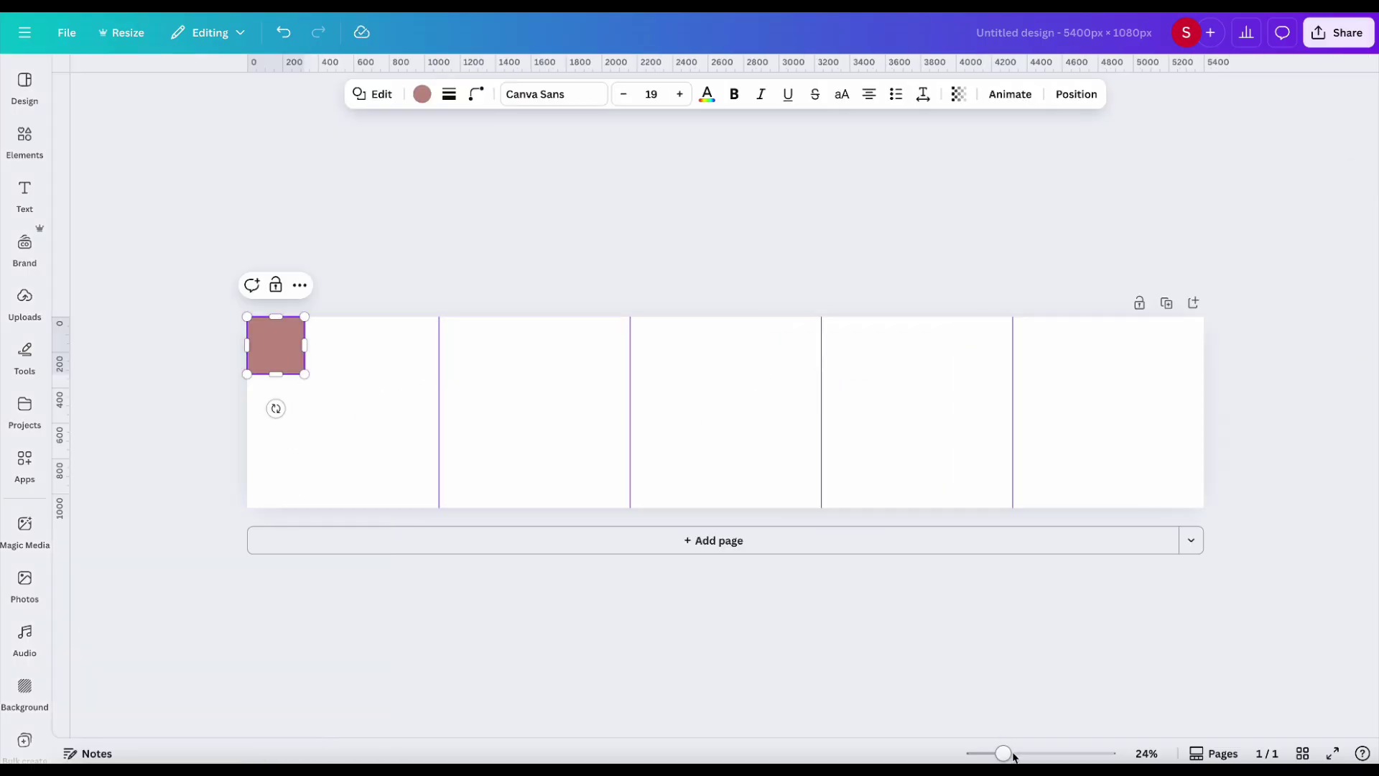
Step: Stretch the square to fill the entire first panel, up to the first vertical guide and the page's lower edge
{"action": "left_click_drag", "start_coordinate": [1003, 752], "coordinate": [1027, 753]}
{"action": "left_click_drag", "start_coordinate": [950, 734], "coordinate": [688, 729]}
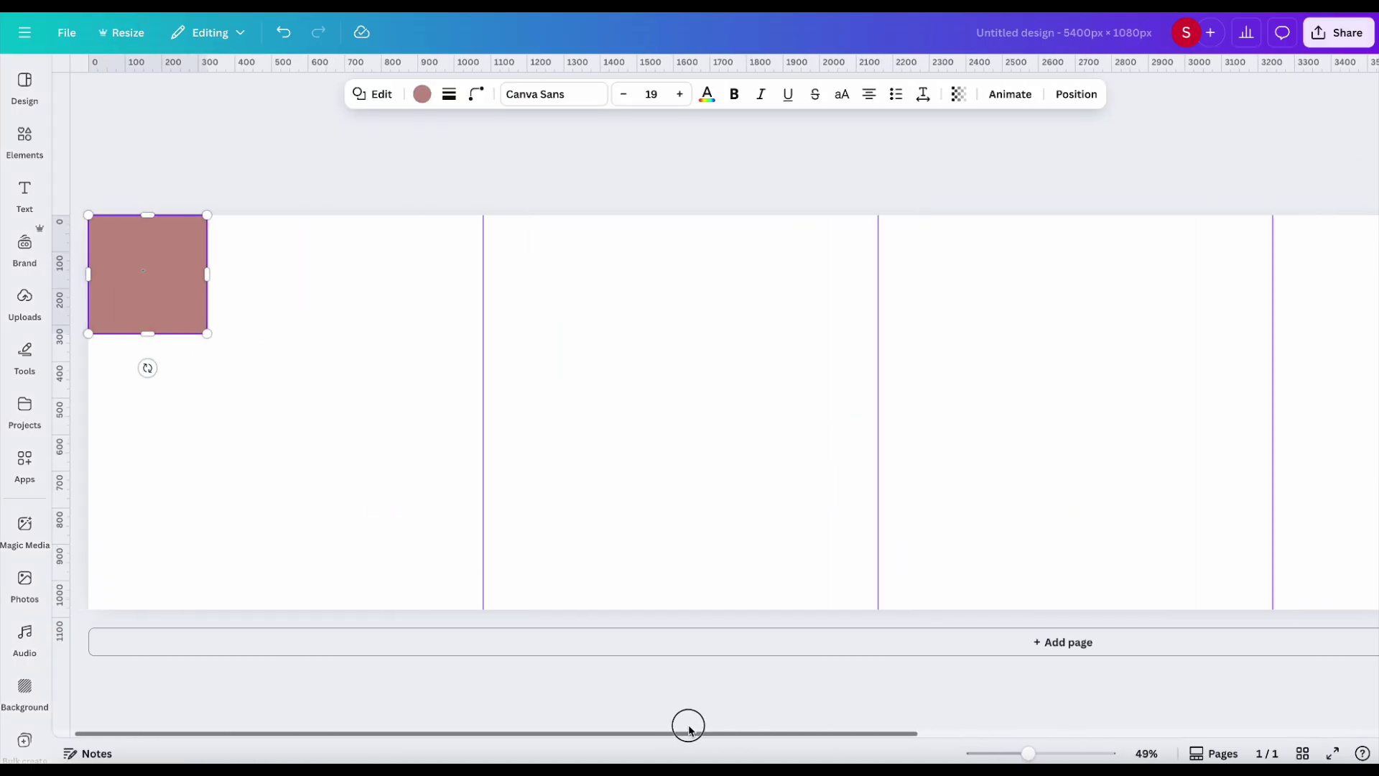
{"action": "left_click_drag", "start_coordinate": [206, 280], "coordinate": [482, 275]}
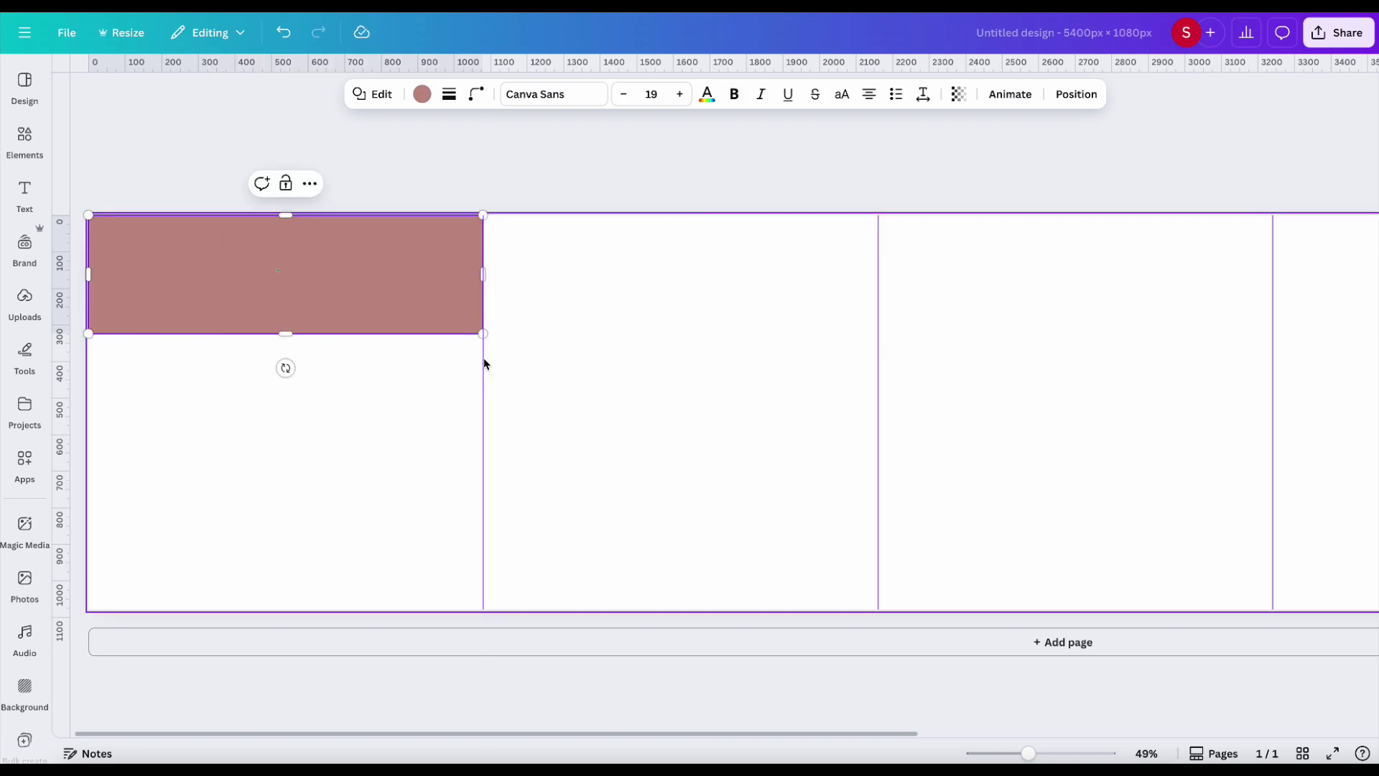
{"action": "left_click_drag", "start_coordinate": [290, 353], "coordinate": [300, 610]}
Step: Recolor the first panel's square with the light pink from the brand kit's Instagram palette
{"action": "left_click", "coordinate": [423, 98]}
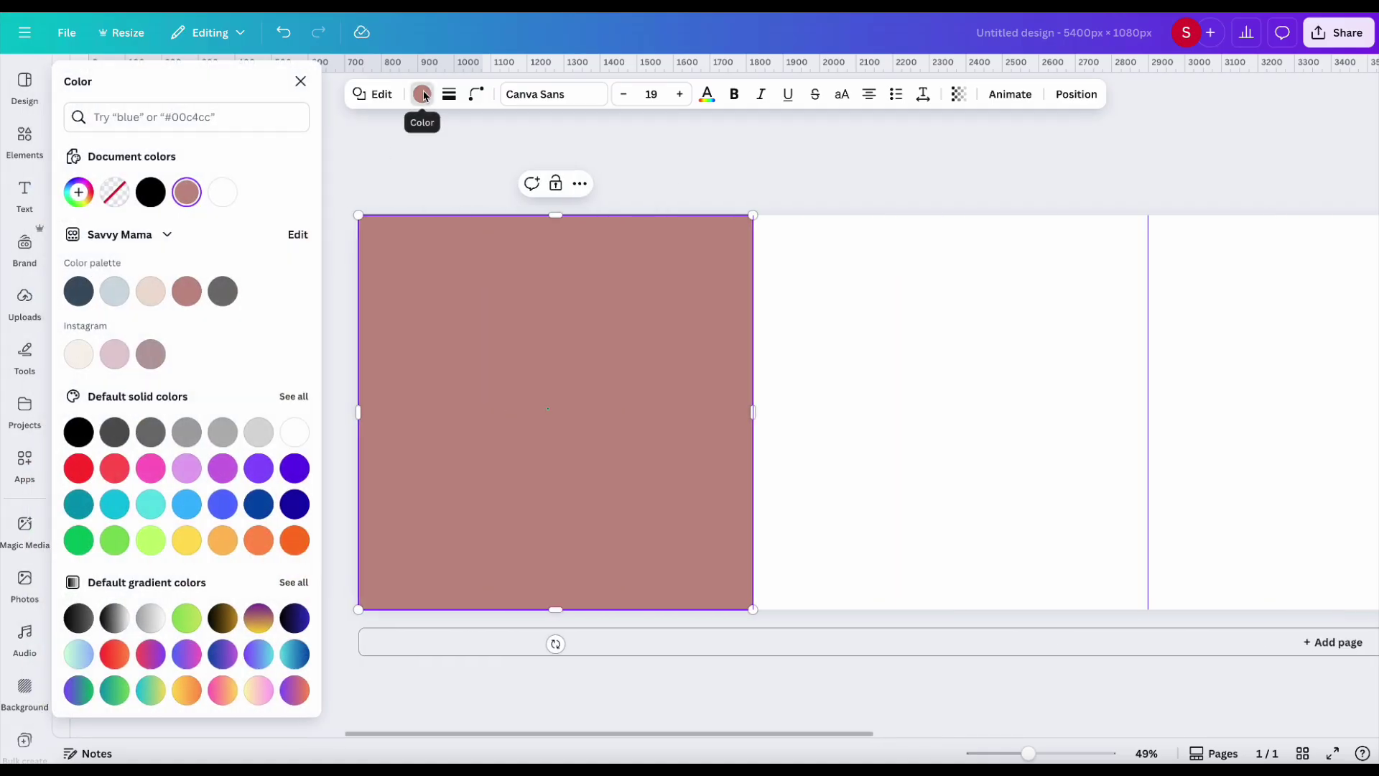
{"action": "left_click", "coordinate": [117, 357]}
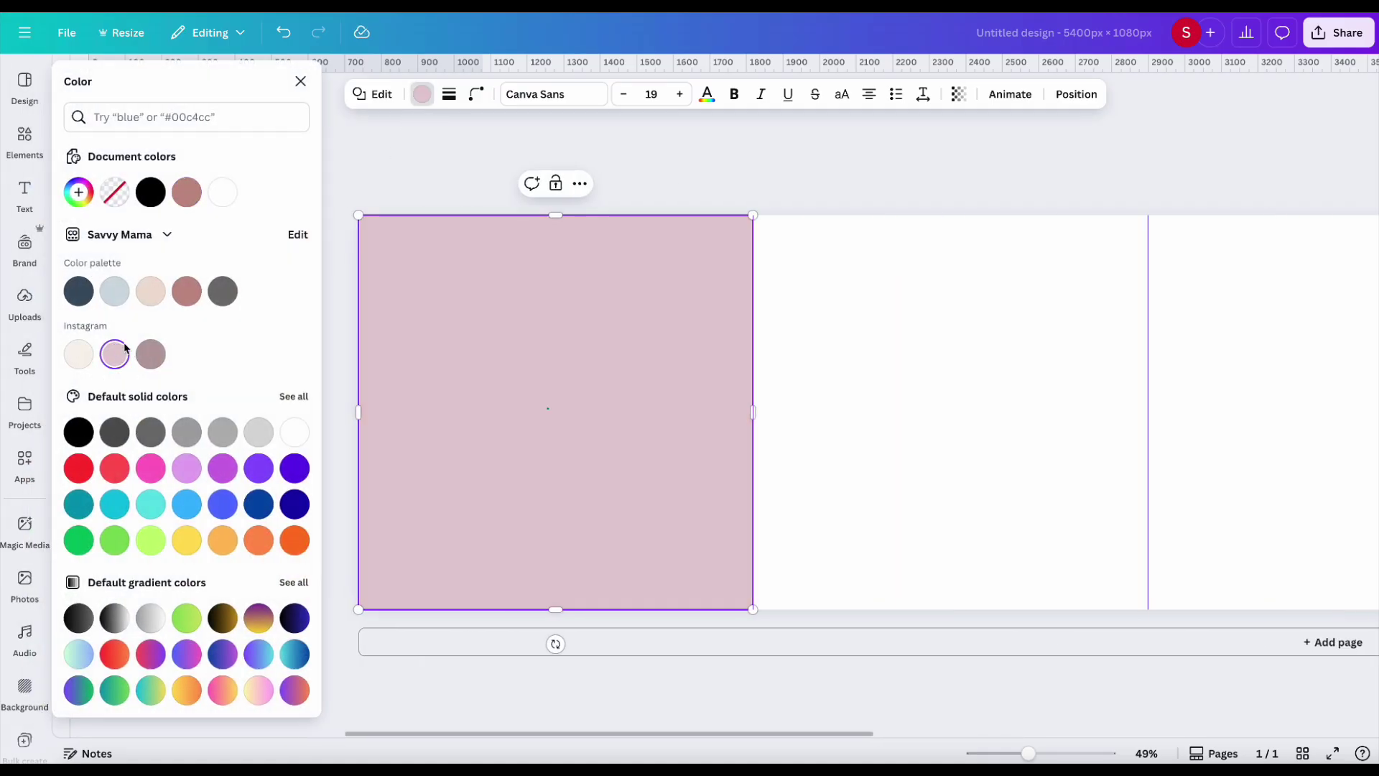
{"action": "left_click", "coordinate": [756, 188]}
{"action": "left_click", "coordinate": [755, 278]}
{"action": "left_click", "coordinate": [344, 229]}
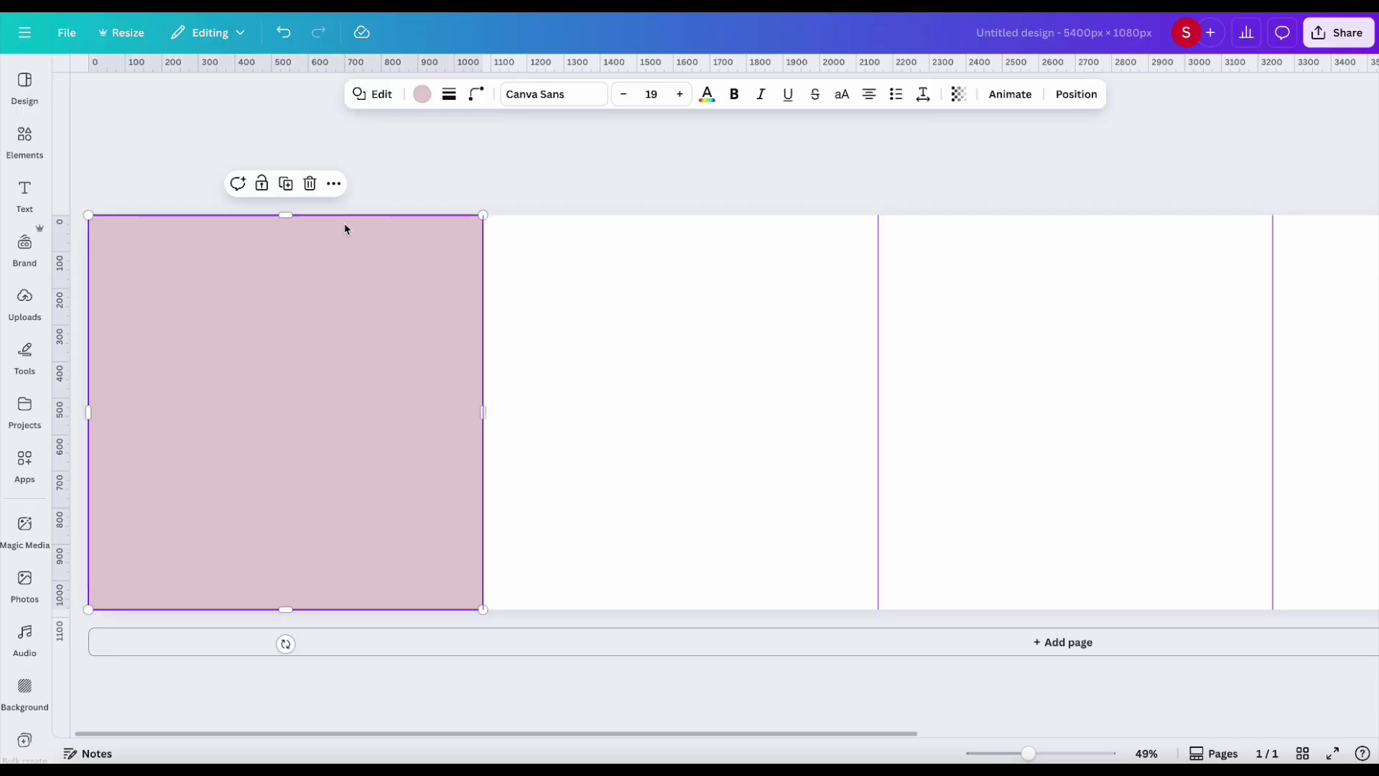
Step: Duplicate the pink square and place the copy so it exactly covers the fifth panel
{"action": "left_click", "coordinate": [285, 184]}
{"action": "left_click_drag", "start_coordinate": [317, 326], "coordinate": [1003, 323]}
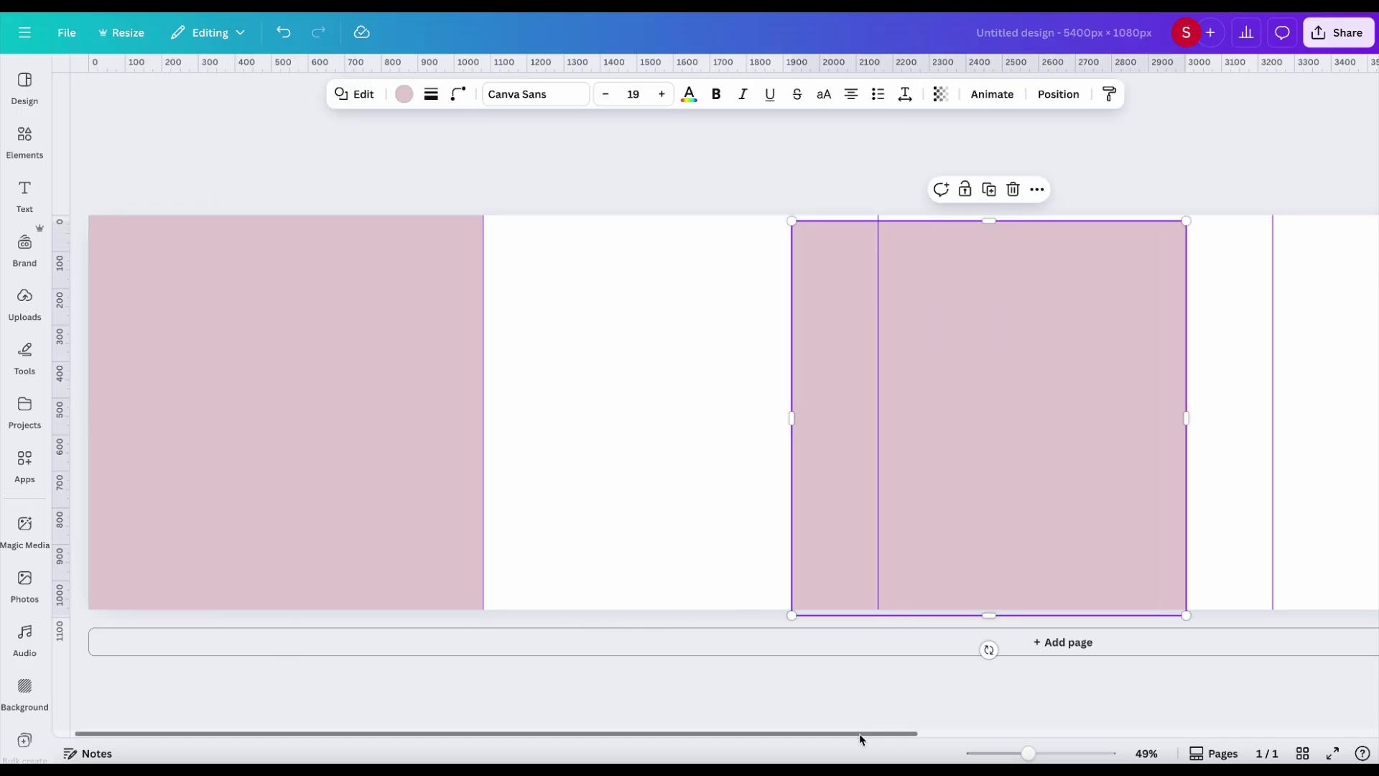
{"action": "left_click_drag", "start_coordinate": [859, 734], "coordinate": [1320, 729]}
{"action": "left_click_drag", "start_coordinate": [450, 403], "coordinate": [1267, 395]}
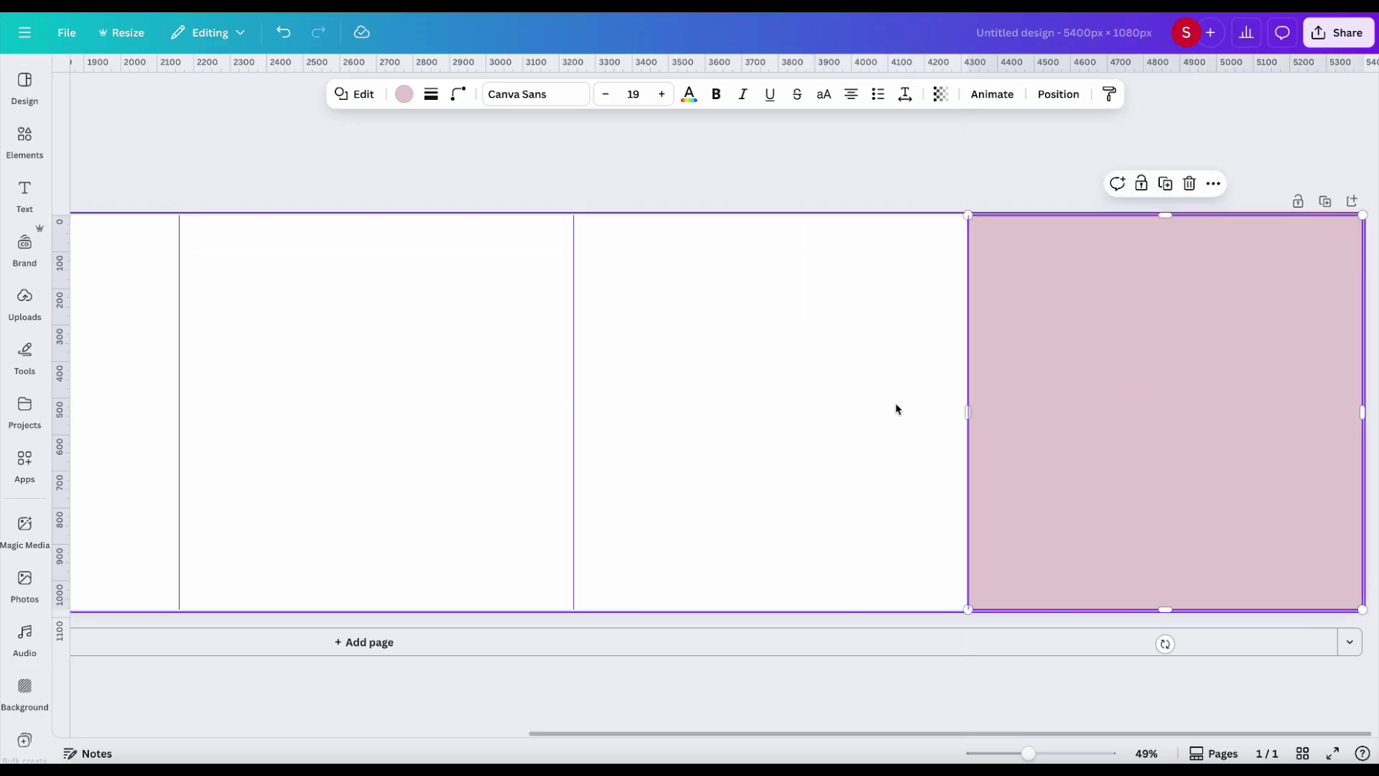
{"action": "left_click", "coordinate": [896, 409]}
{"action": "left_click_drag", "start_coordinate": [1028, 752], "coordinate": [1006, 752]}
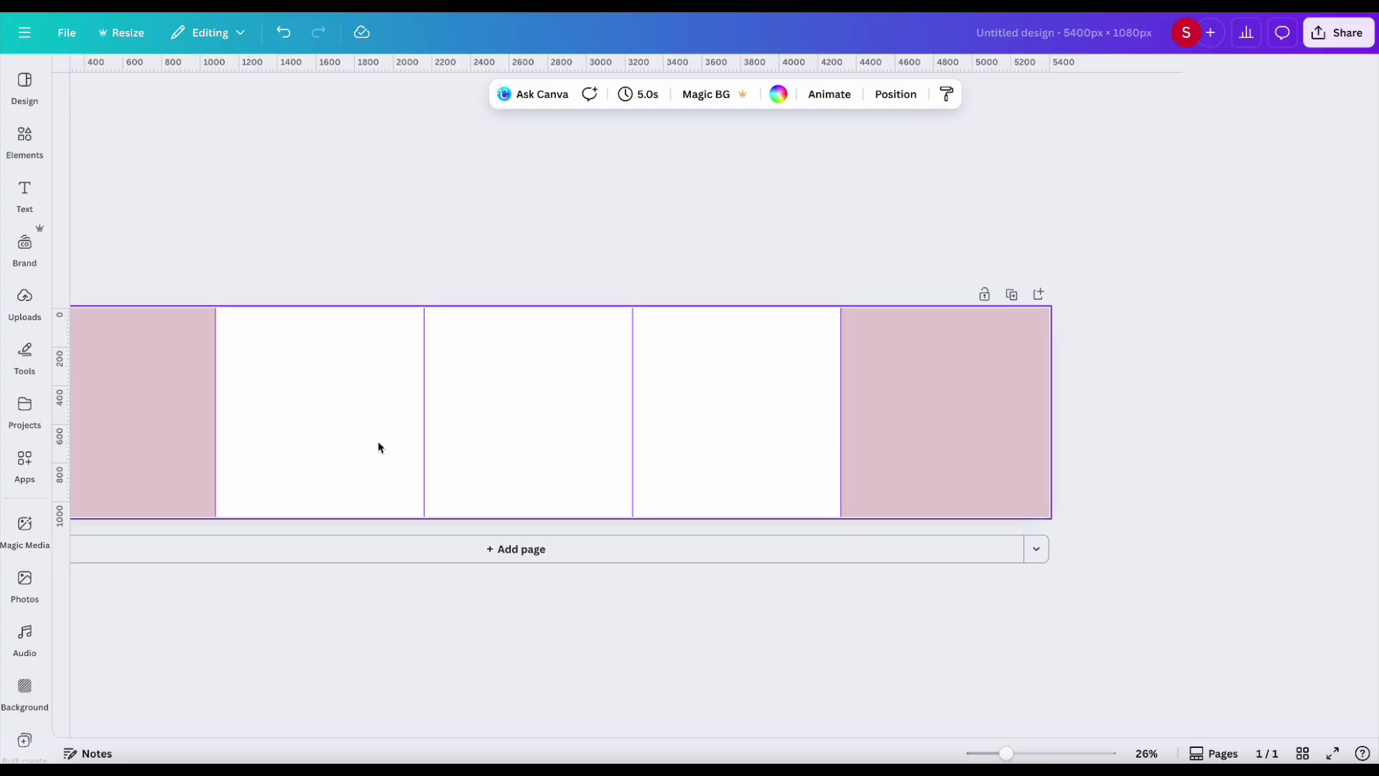
{"action": "left_click", "coordinate": [948, 474]}
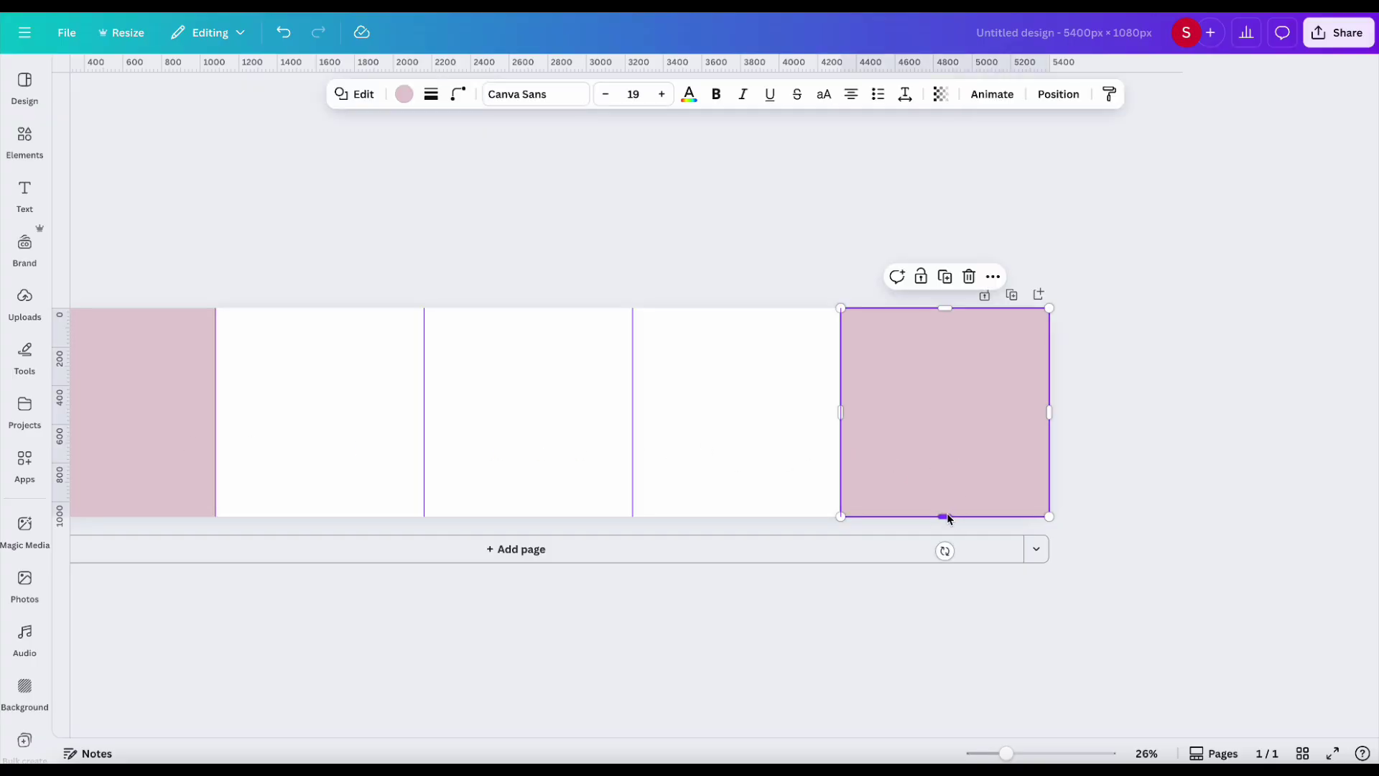
{"action": "left_click_drag", "start_coordinate": [953, 517], "coordinate": [949, 514]}
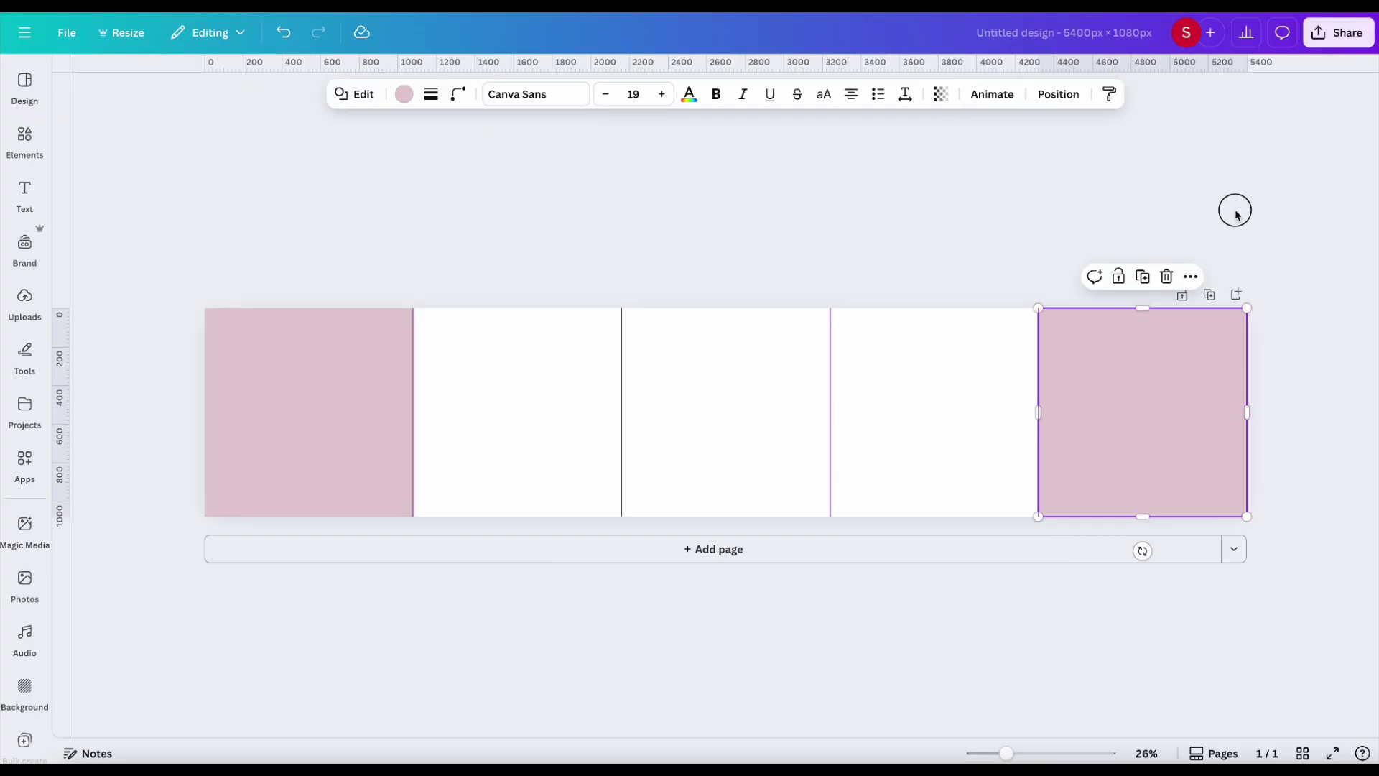
Step: Set the page background to the cream color from the brand kit's Instagram palette
{"action": "left_click", "coordinate": [868, 419]}
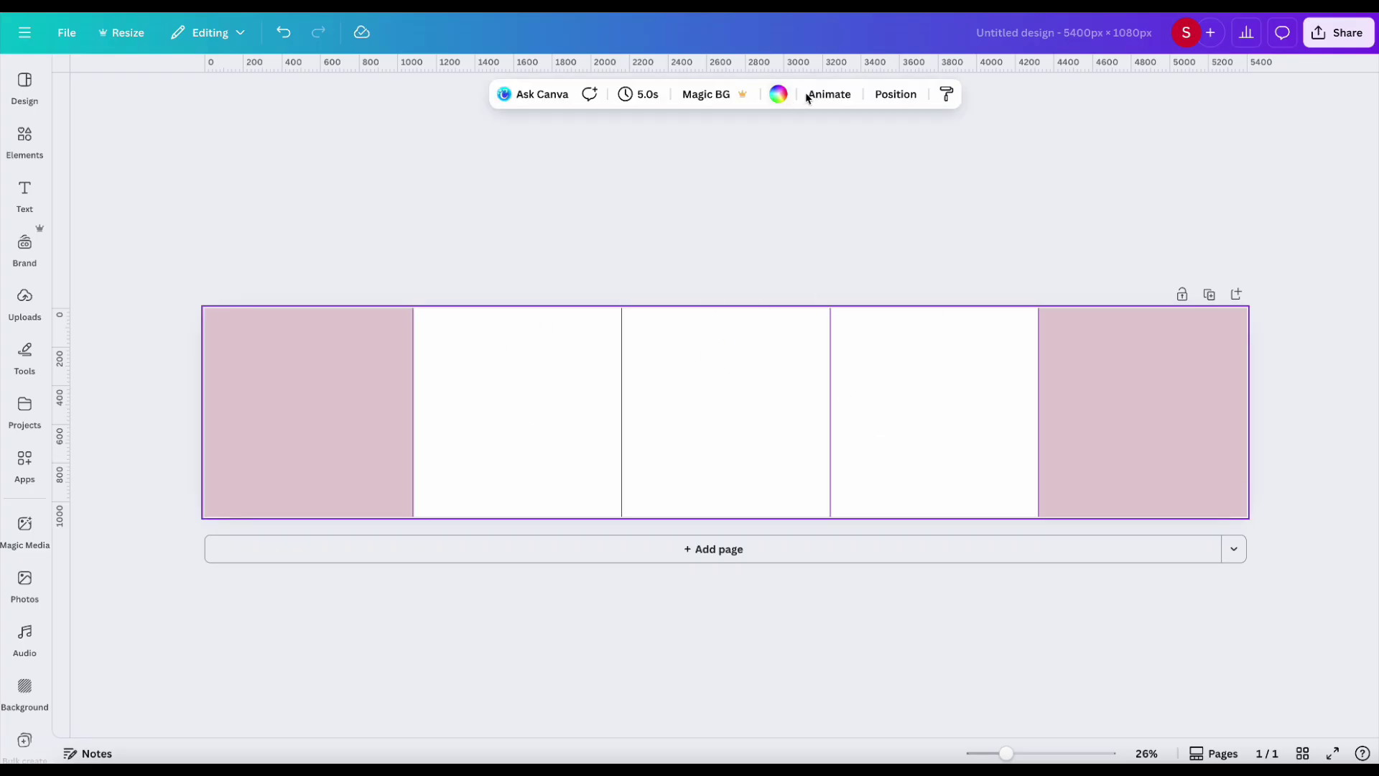
{"action": "left_click", "coordinate": [780, 95]}
{"action": "left_click", "coordinate": [79, 355]}
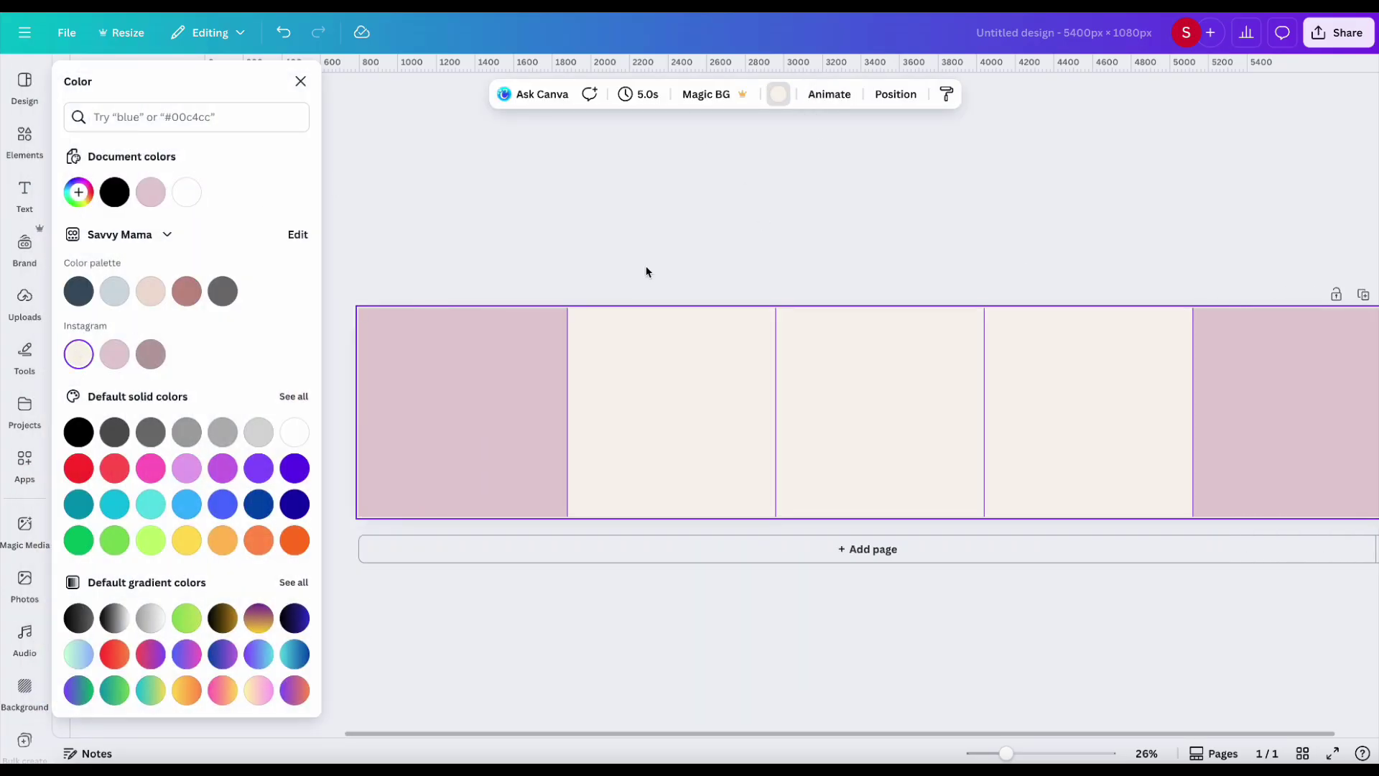
{"action": "left_click", "coordinate": [821, 222]}
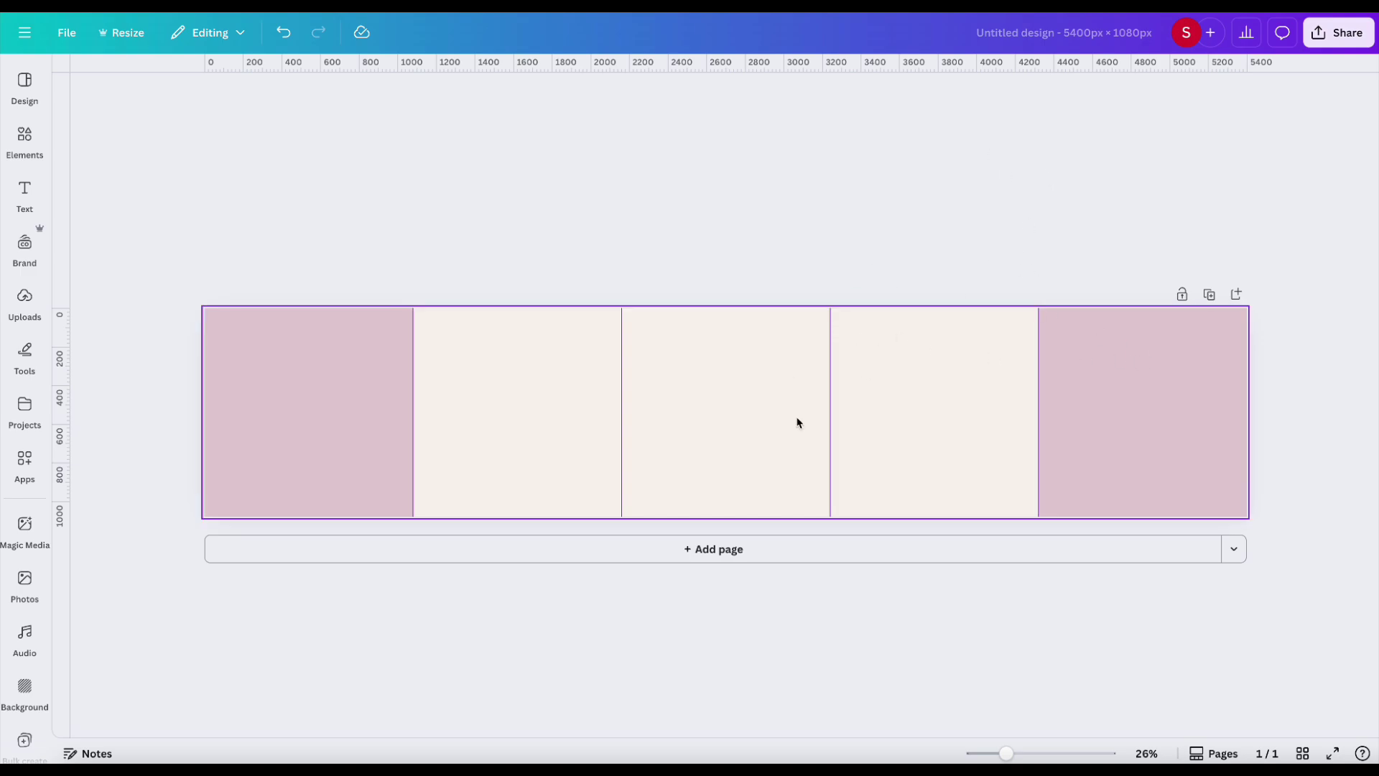
Step: Add a default heading and subheading, and place them in the first pink panel with the subheading above the heading
{"action": "left_click_drag", "start_coordinate": [1005, 753], "coordinate": [763, 653]}
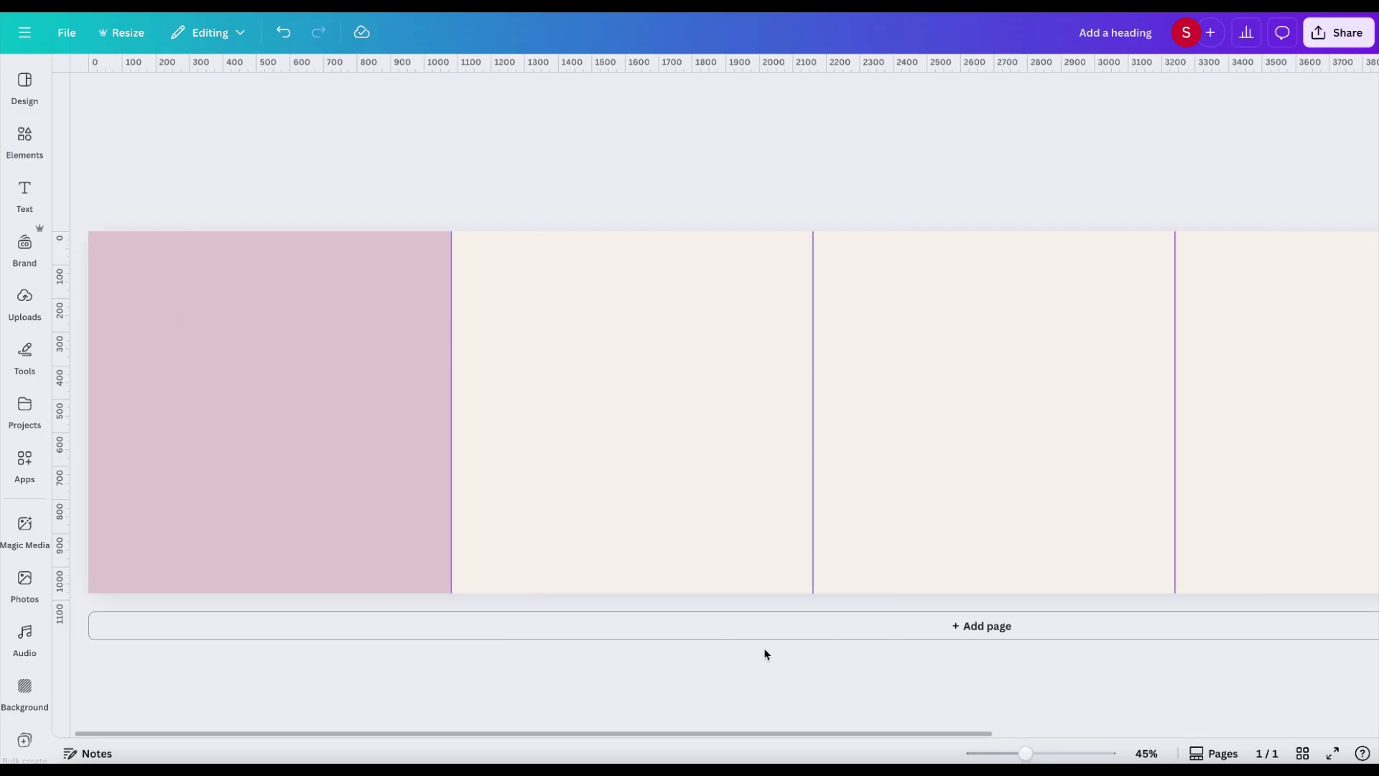
{"action": "left_click", "coordinate": [224, 370]}
{"action": "key", "text": "Escape"}
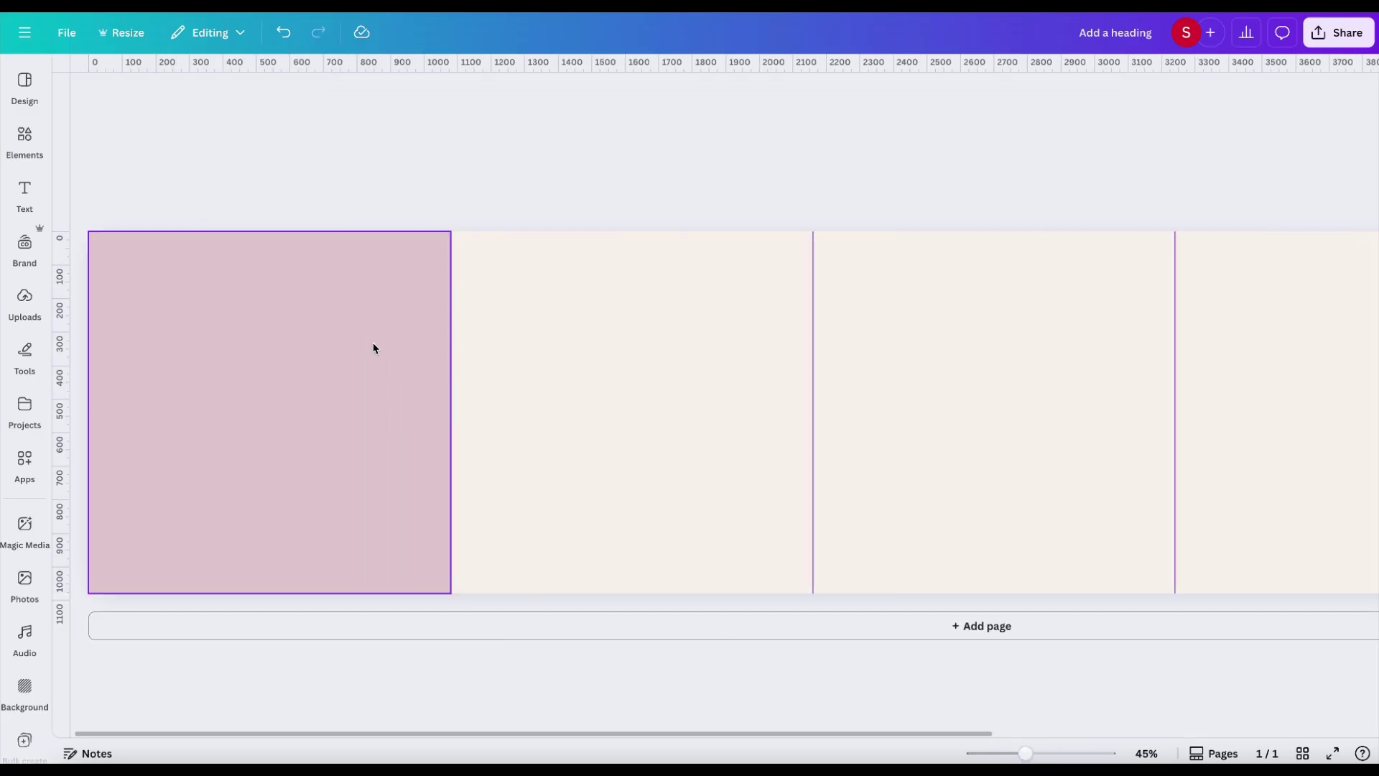
{"action": "left_click", "coordinate": [31, 204]}
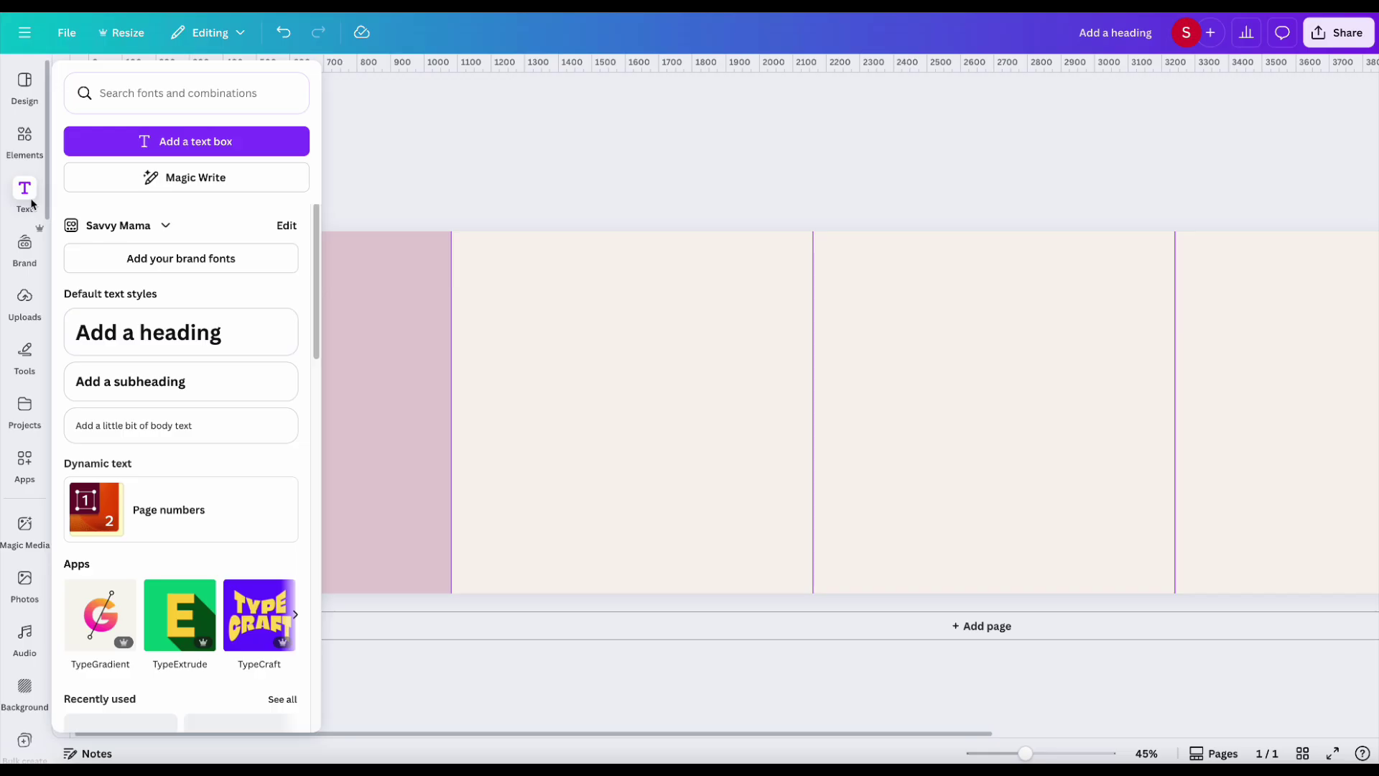
{"action": "left_click", "coordinate": [111, 316]}
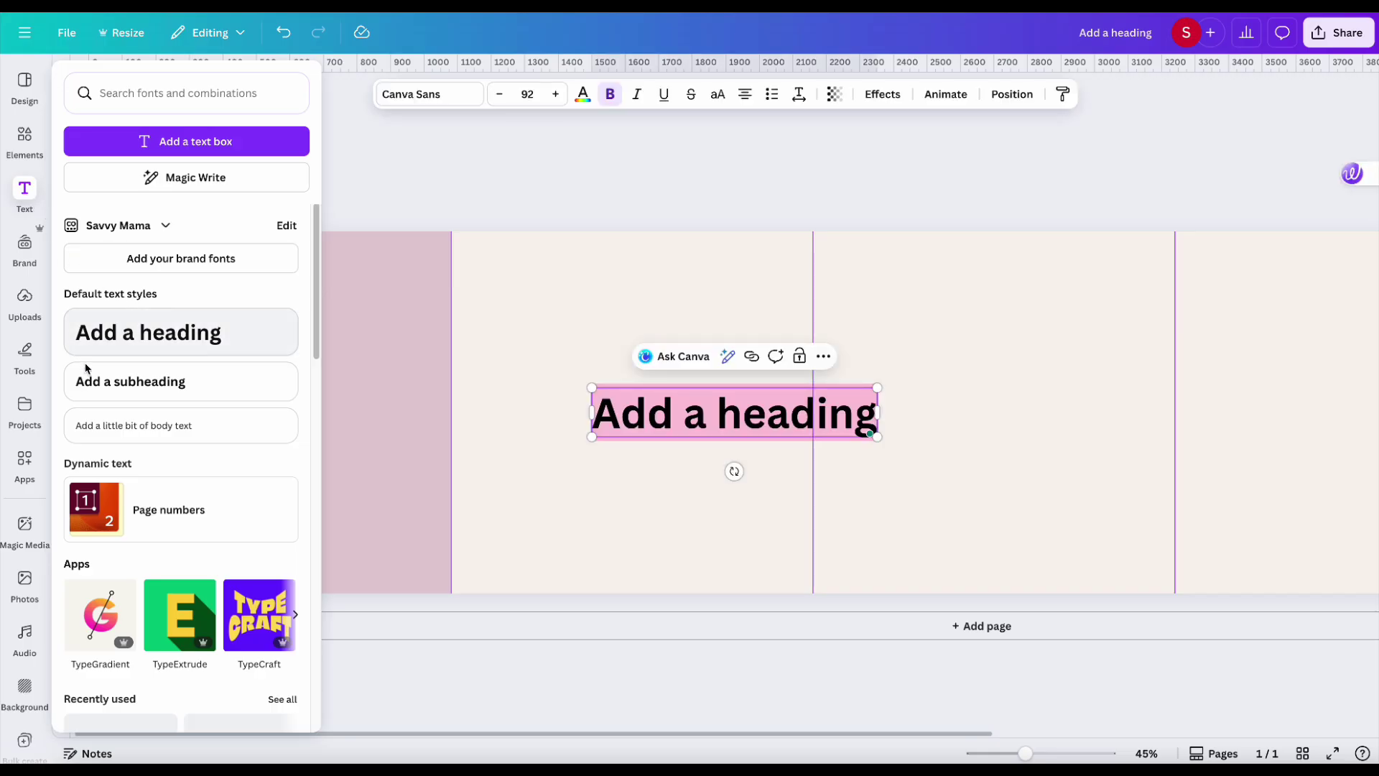
{"action": "left_click", "coordinate": [105, 383]}
{"action": "left_click", "coordinate": [789, 450]}
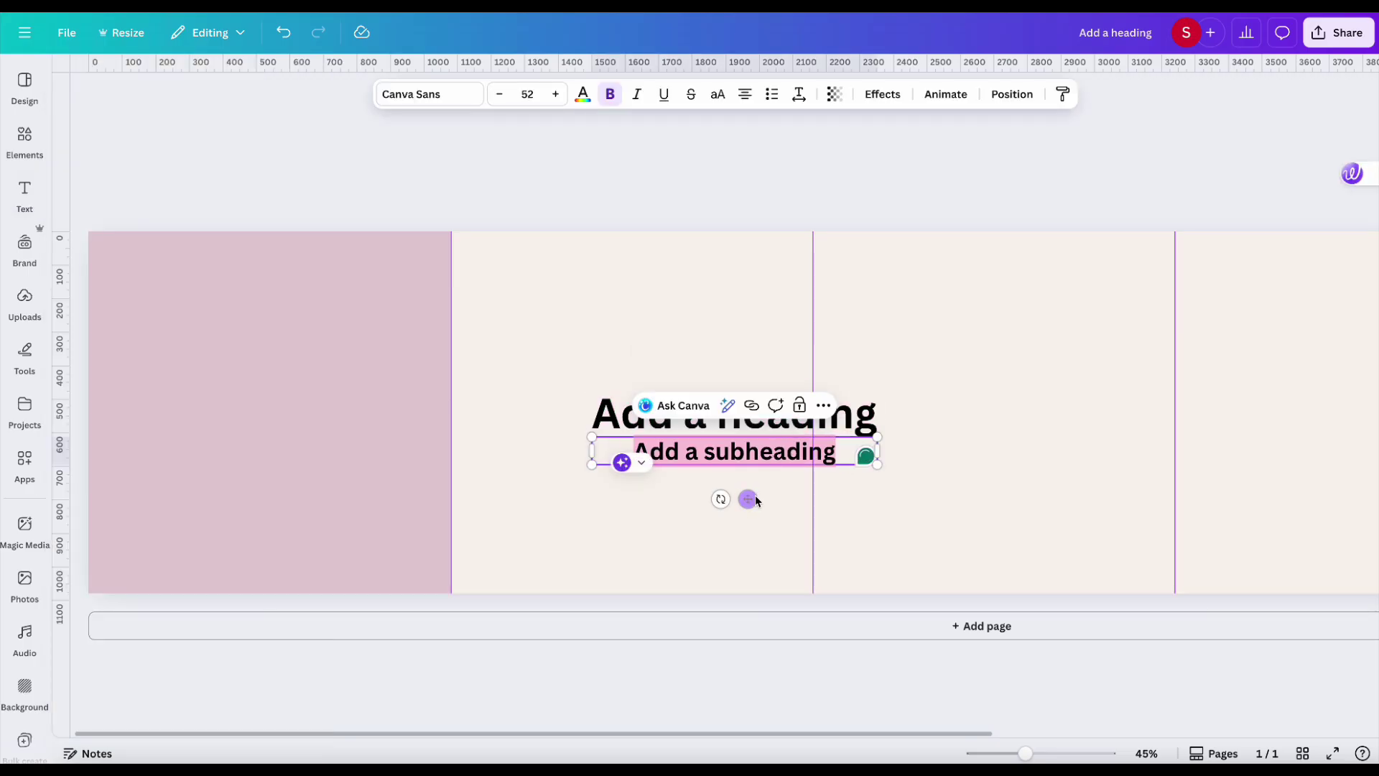
{"action": "left_click_drag", "start_coordinate": [748, 499], "coordinate": [287, 385]}
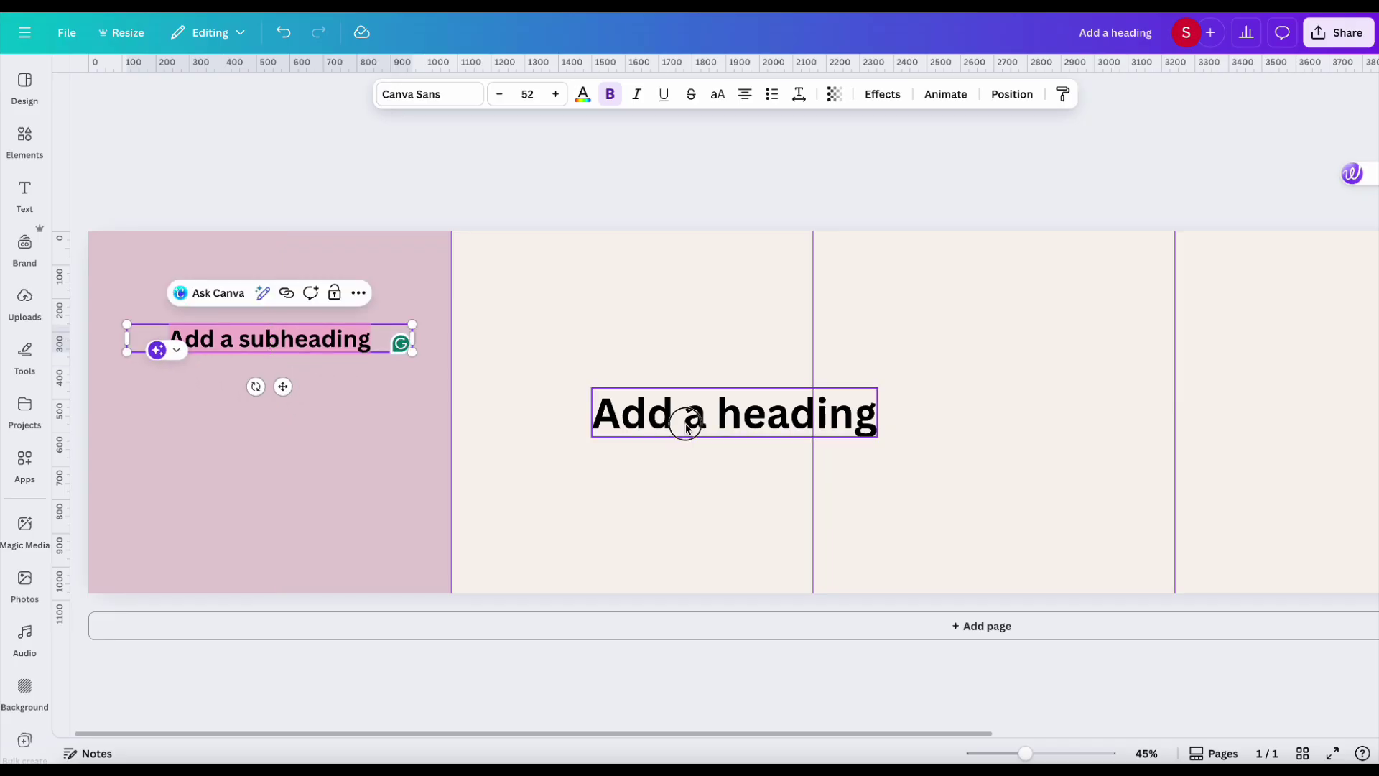
{"action": "left_click_drag", "start_coordinate": [747, 425], "coordinate": [288, 400]}
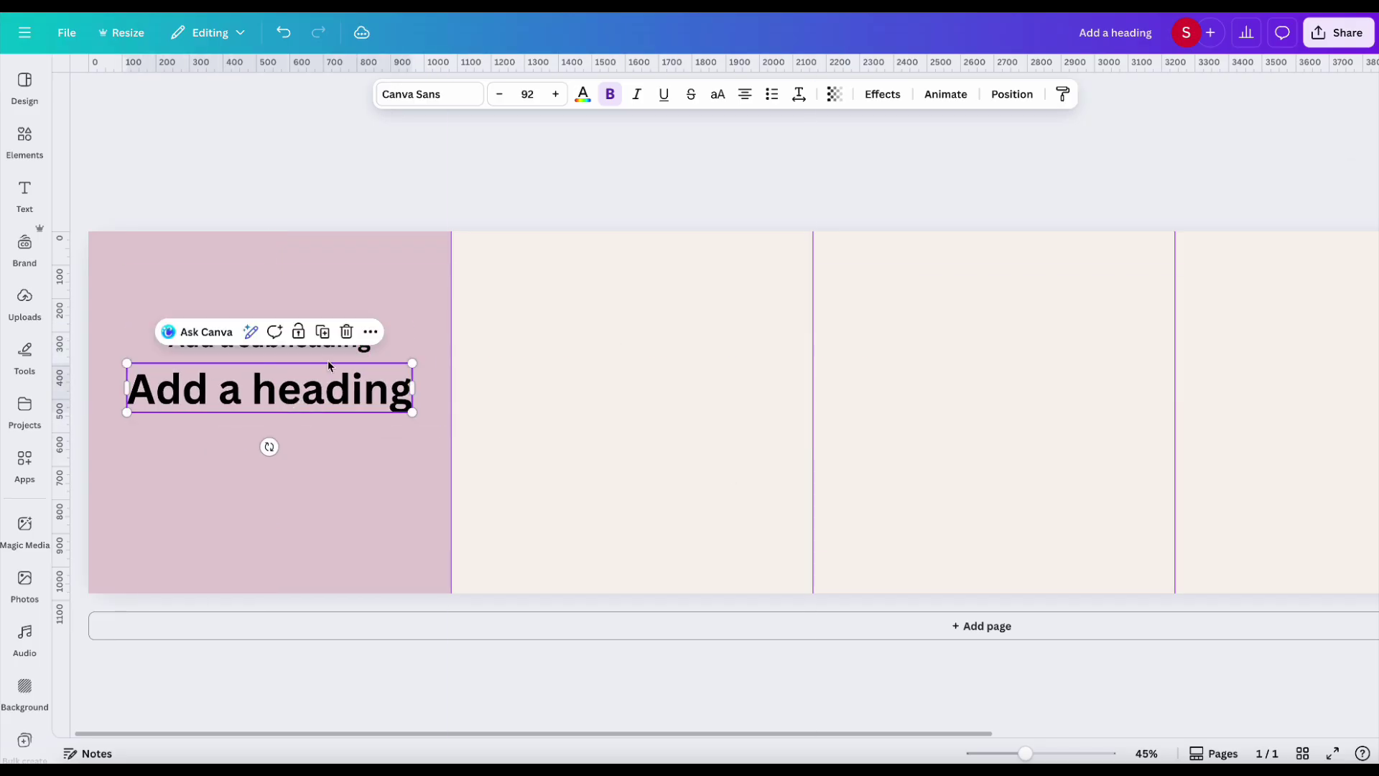
Step: Replace the subheading text with "A Quick Guide To"
{"action": "left_click", "coordinate": [337, 352]}
{"action": "left_click", "coordinate": [340, 354]}
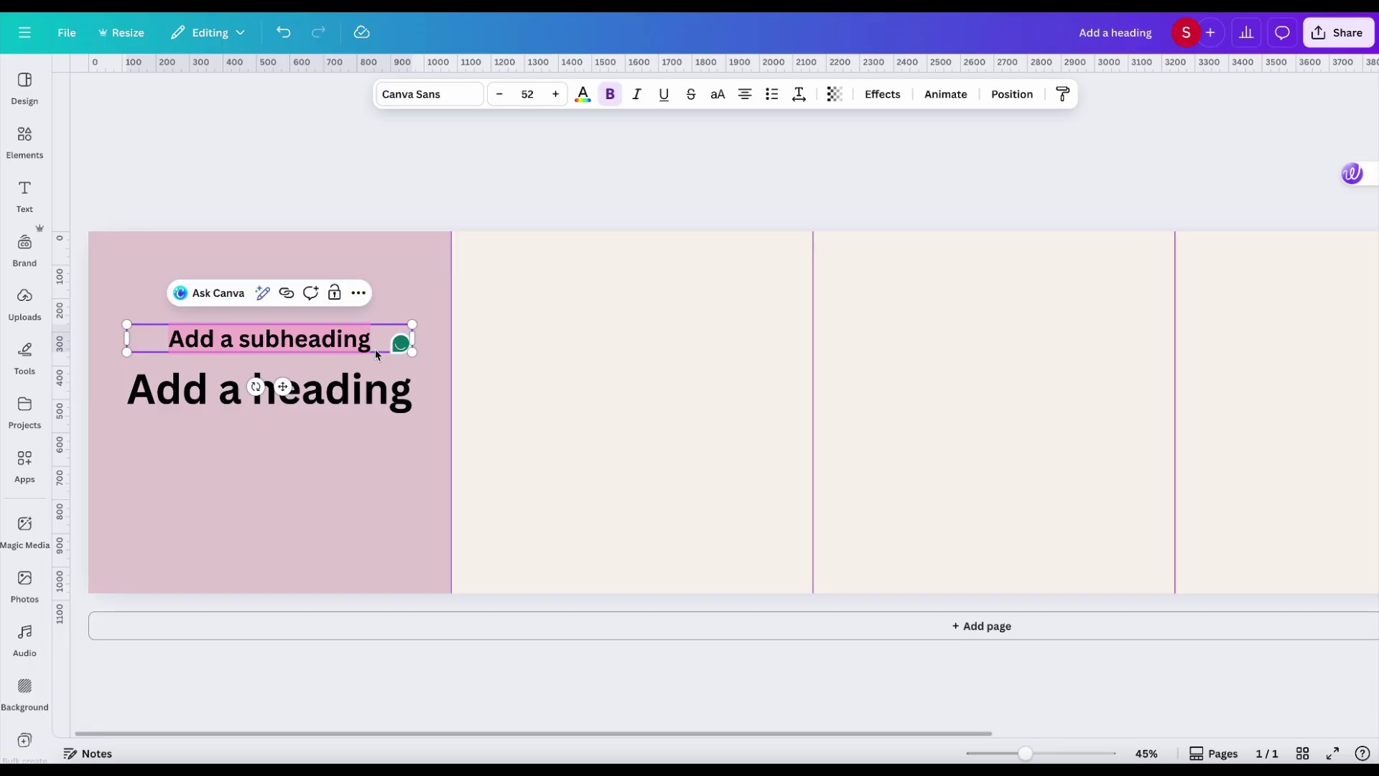
{"action": "type", "text": "A Quick Guide To"}
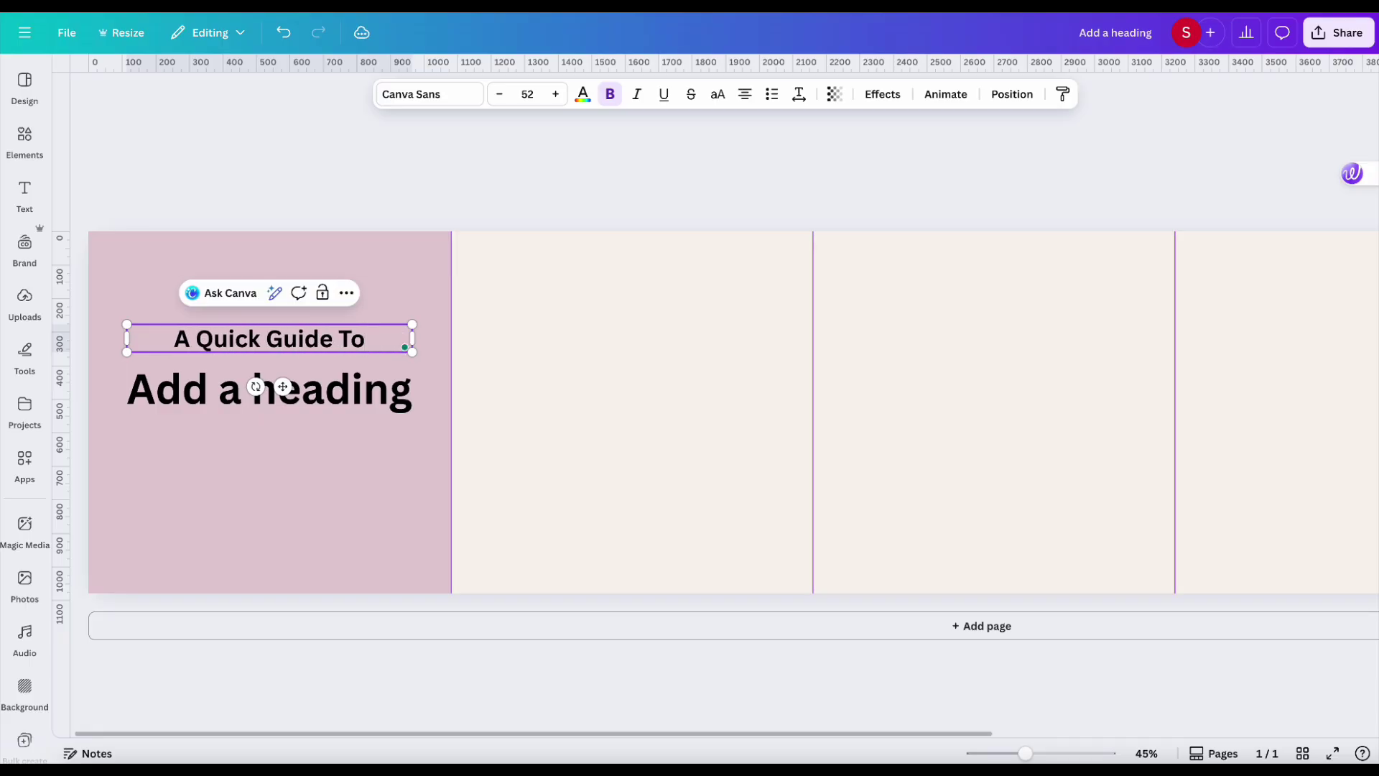
Step: Replace the heading text with "Build a Successful Brand" and narrow its box so the text wraps onto three centered lines
{"action": "left_click", "coordinate": [283, 386]}
{"action": "left_click", "coordinate": [269, 389]}
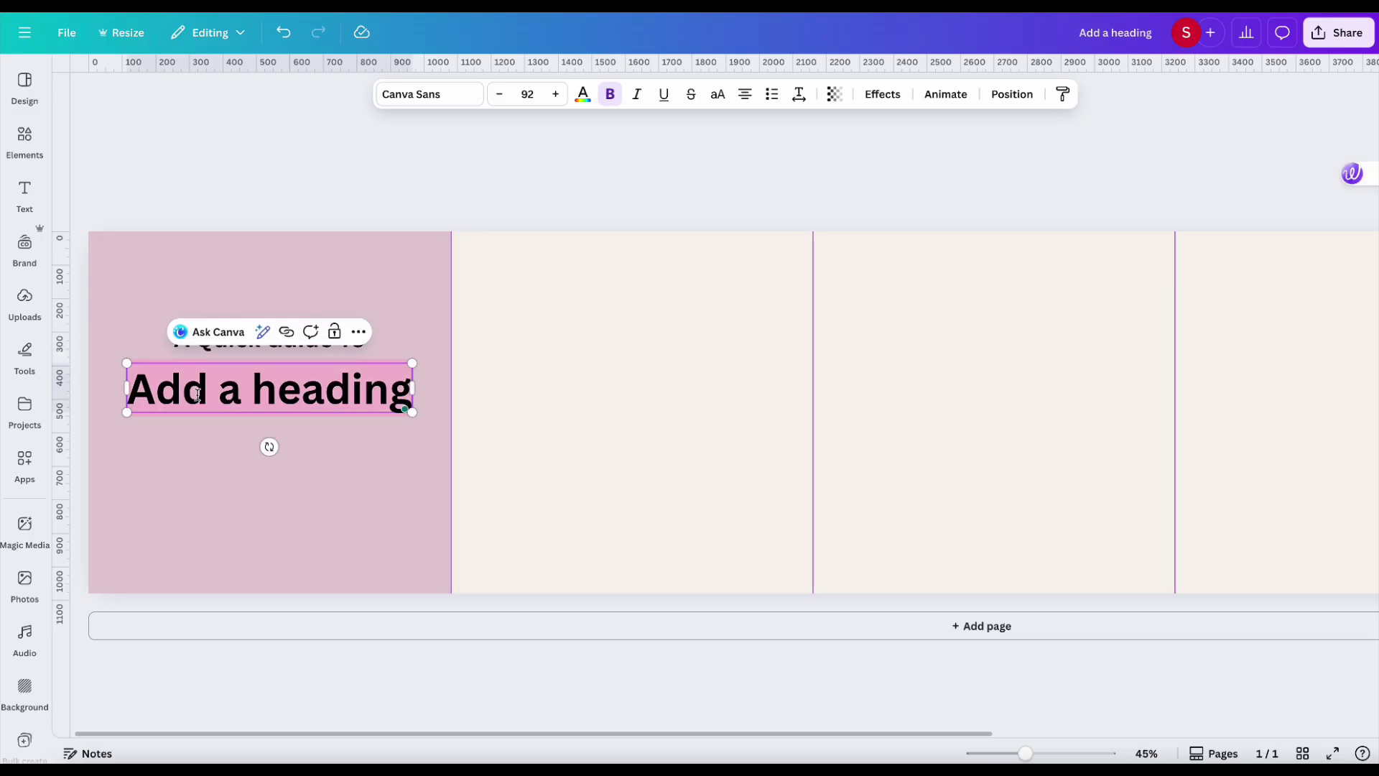
{"action": "type", "text": "Build a Success"}
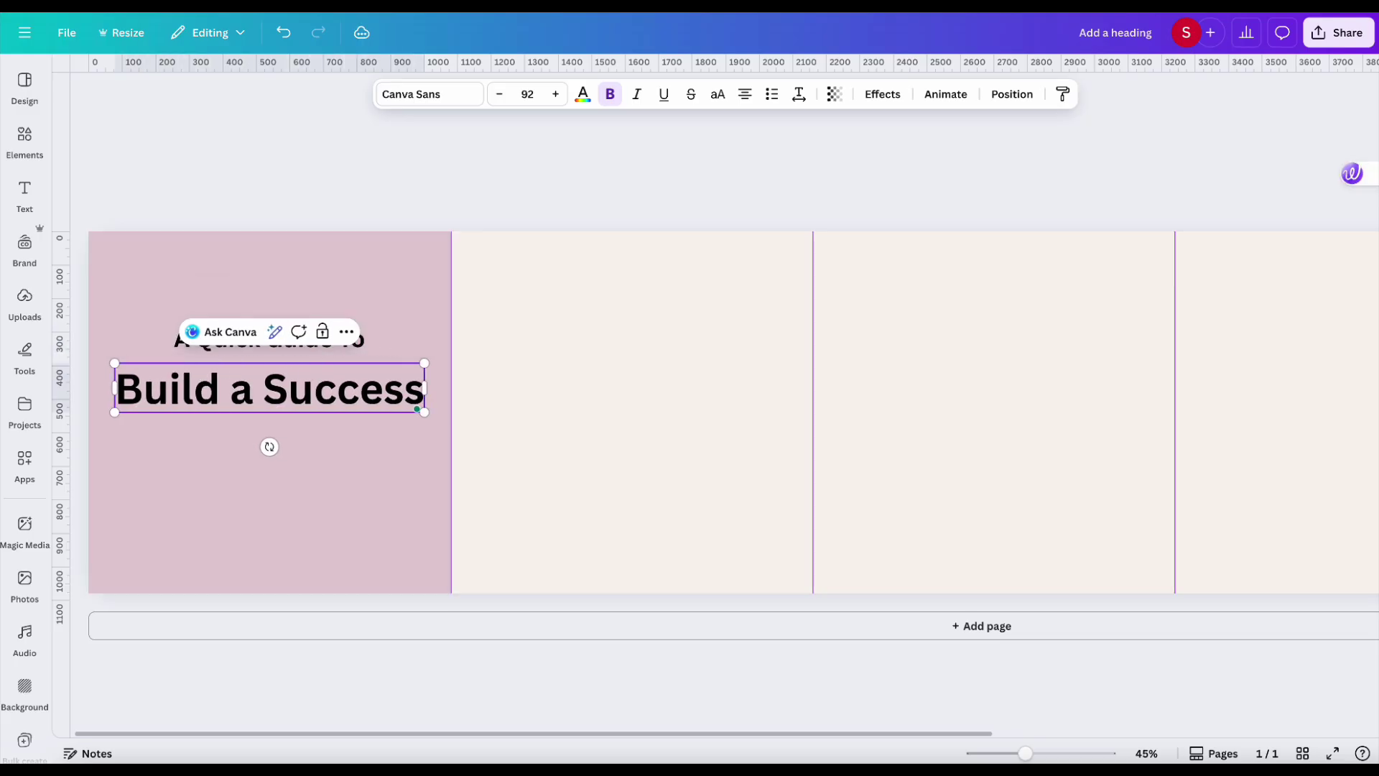
{"action": "type", "text": "ful Brand"}
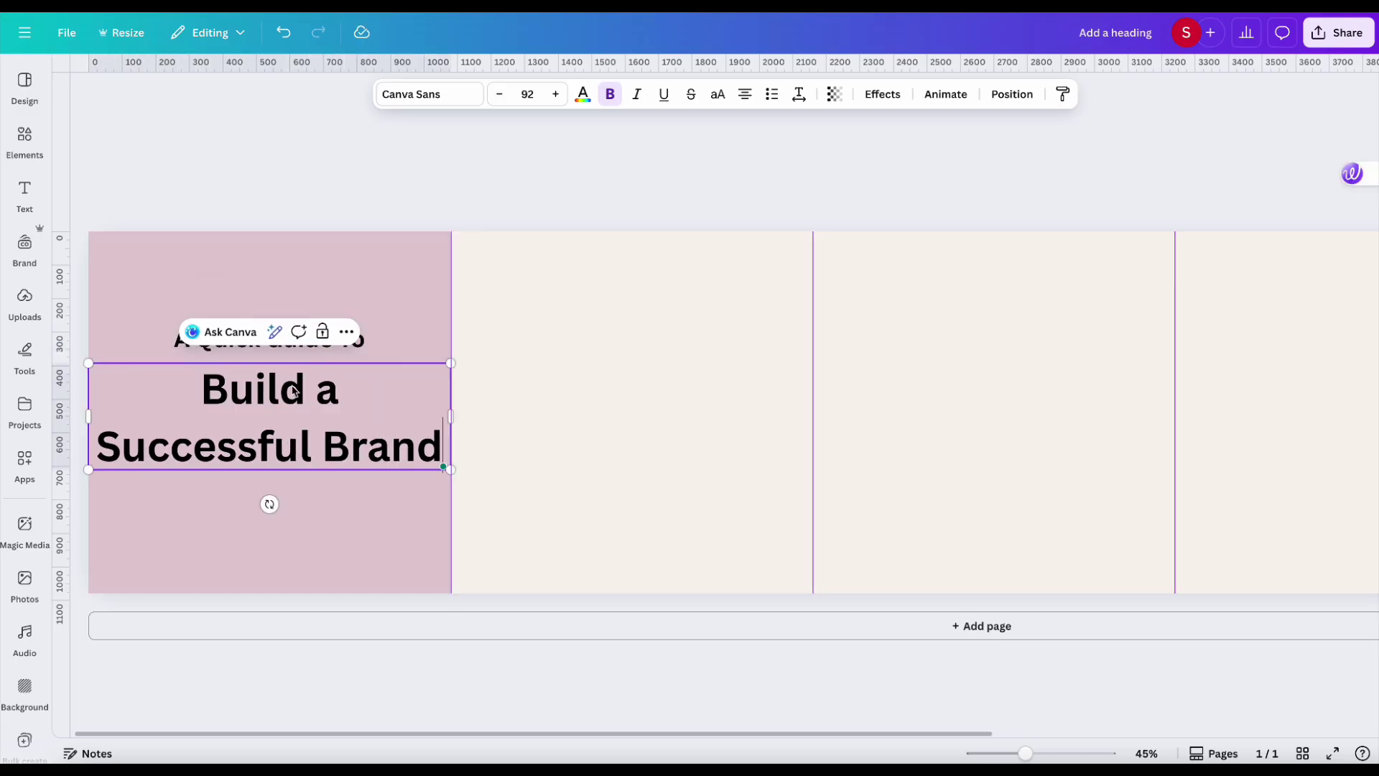
{"action": "left_click_drag", "start_coordinate": [446, 418], "coordinate": [346, 411]}
{"action": "left_click_drag", "start_coordinate": [245, 441], "coordinate": [296, 443]}
Step: Change the font of "A Quick Guide To" to Nunito
{"action": "left_click", "coordinate": [439, 96]}
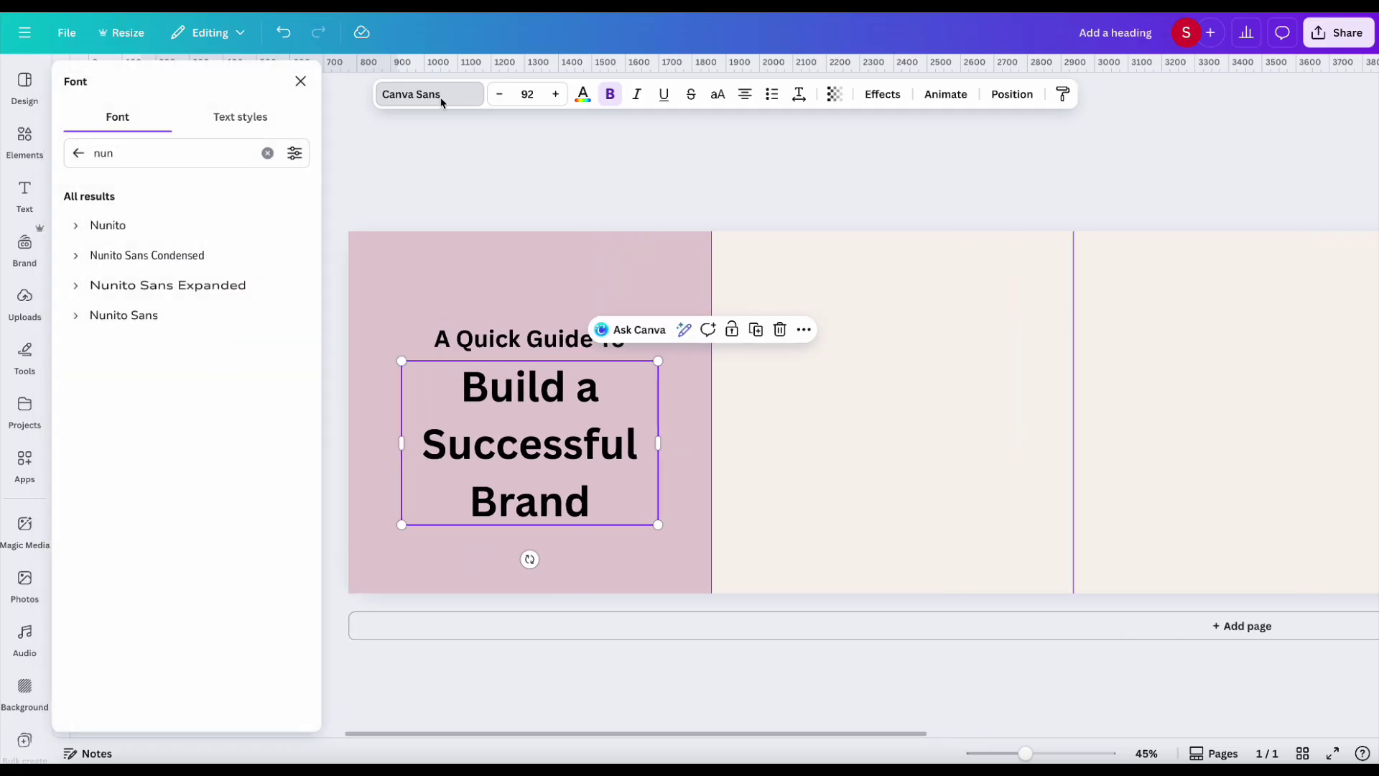
{"action": "left_click", "coordinate": [558, 352]}
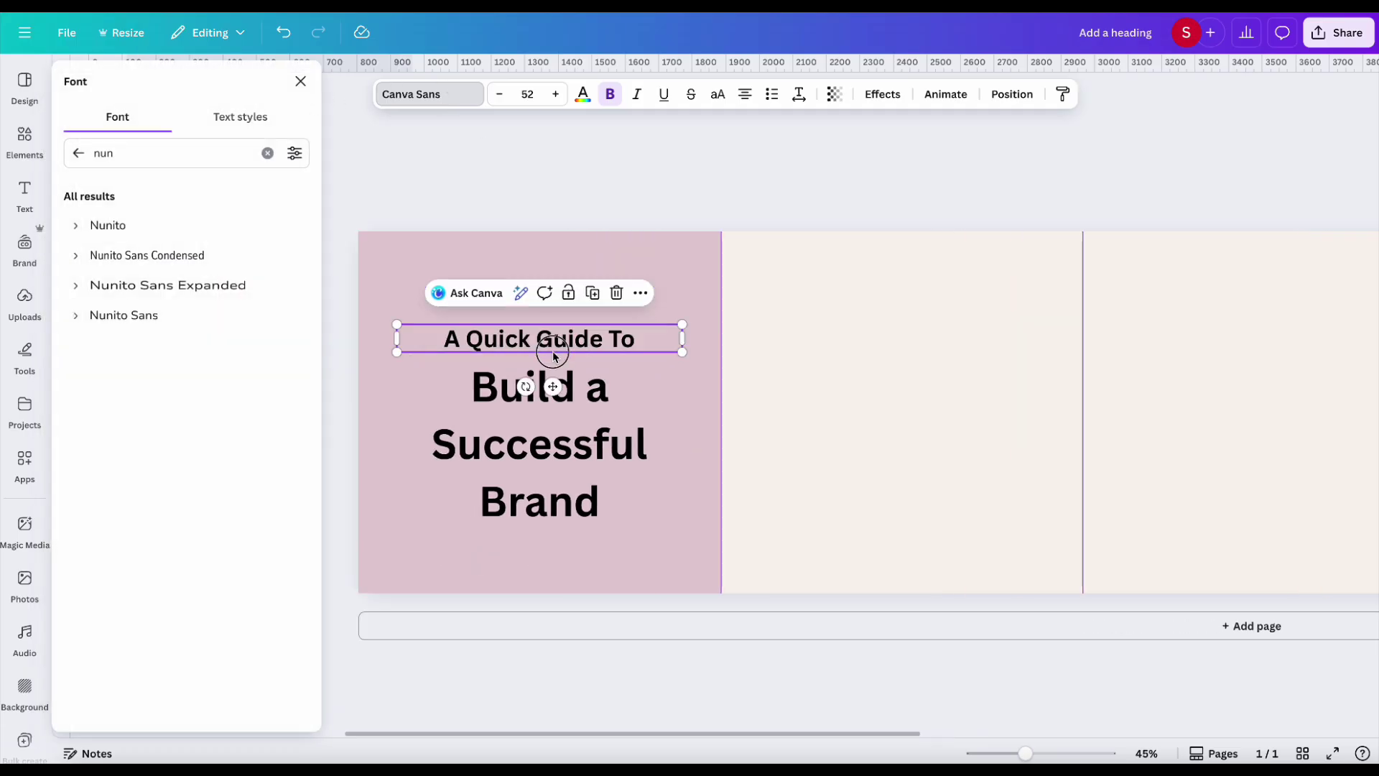
{"action": "left_click", "coordinate": [88, 226]}
Step: Set the "Build a Successful Brand" heading in Bright Burn Regular and tighten its line spacing
{"action": "left_click", "coordinate": [576, 484]}
{"action": "left_click", "coordinate": [91, 153]}
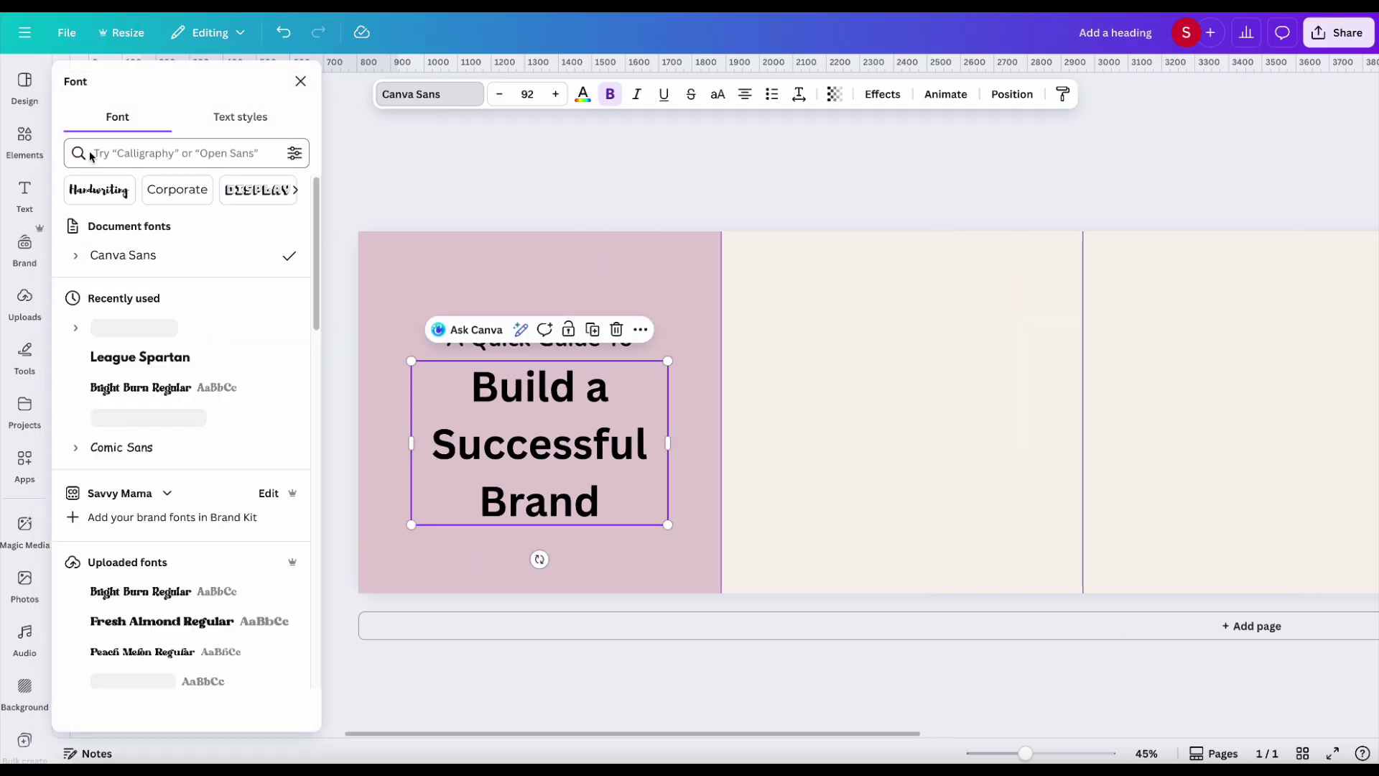
{"action": "left_click", "coordinate": [141, 388]}
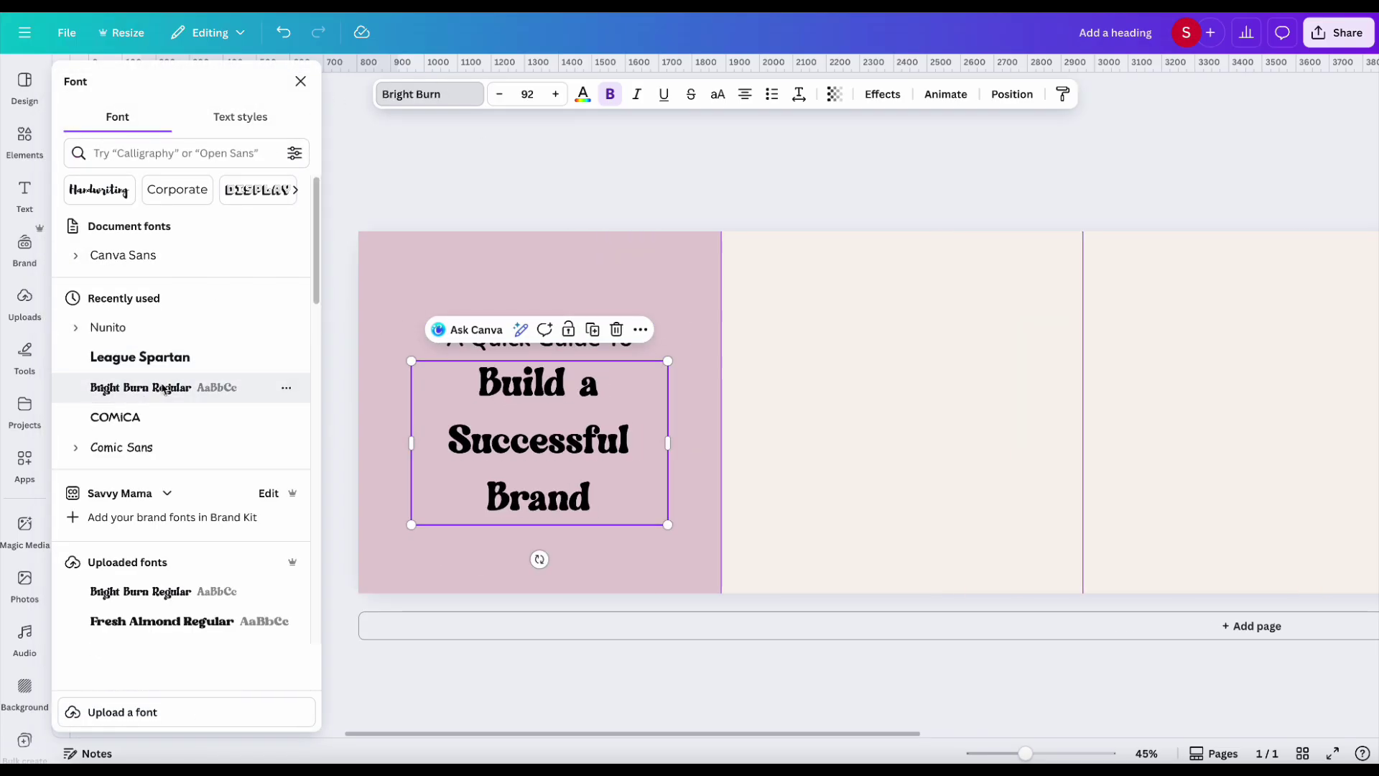
{"action": "left_click", "coordinate": [799, 96]}
{"action": "left_click_drag", "start_coordinate": [772, 209], "coordinate": [746, 209]}
Step: Convert the "A Quick Guide To" subheading to uppercase
{"action": "left_click", "coordinate": [629, 350]}
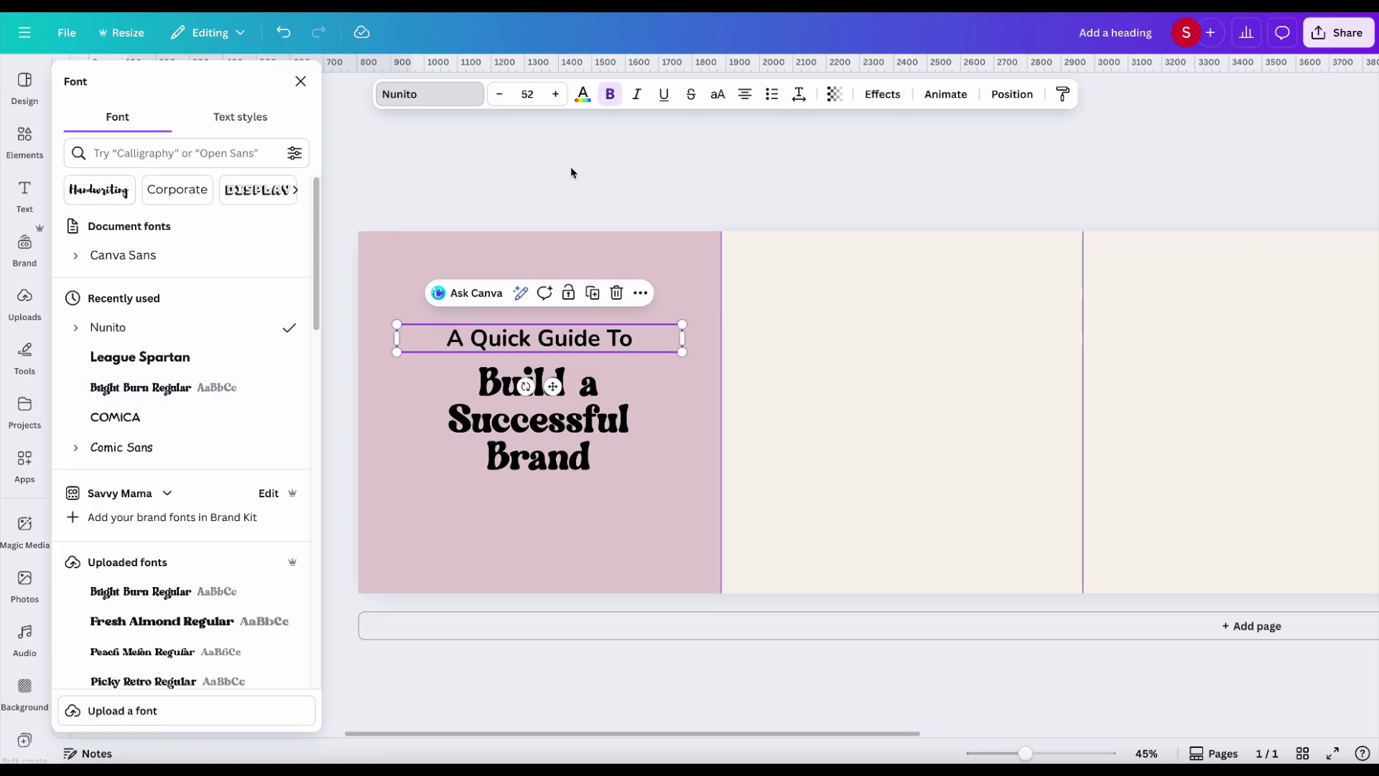
{"action": "left_click", "coordinate": [720, 99]}
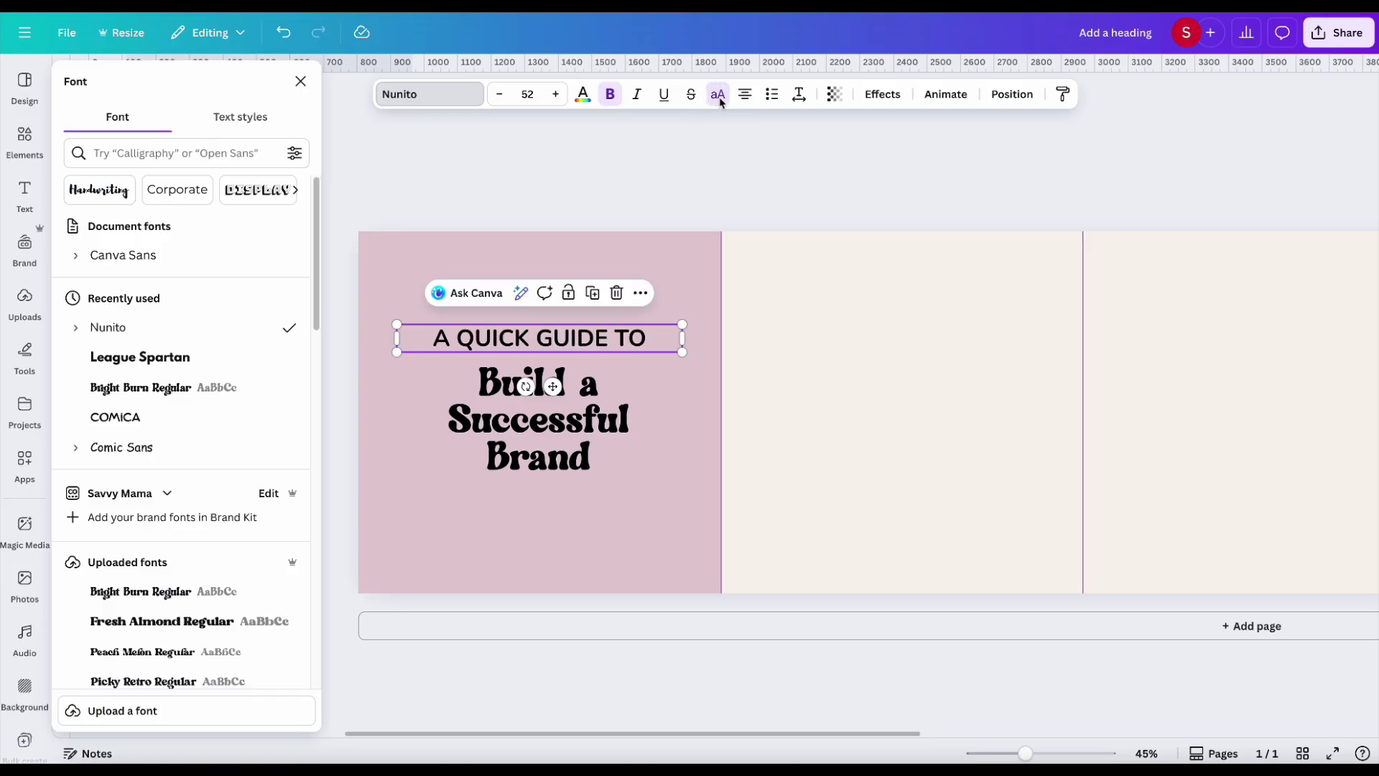
Step: Scale the "A QUICK GUIDE TO" subheading down to 37.3, widen its letter spacing and center it above the heading
{"action": "left_click_drag", "start_coordinate": [681, 352], "coordinate": [604, 343]}
{"action": "left_click", "coordinate": [795, 99]}
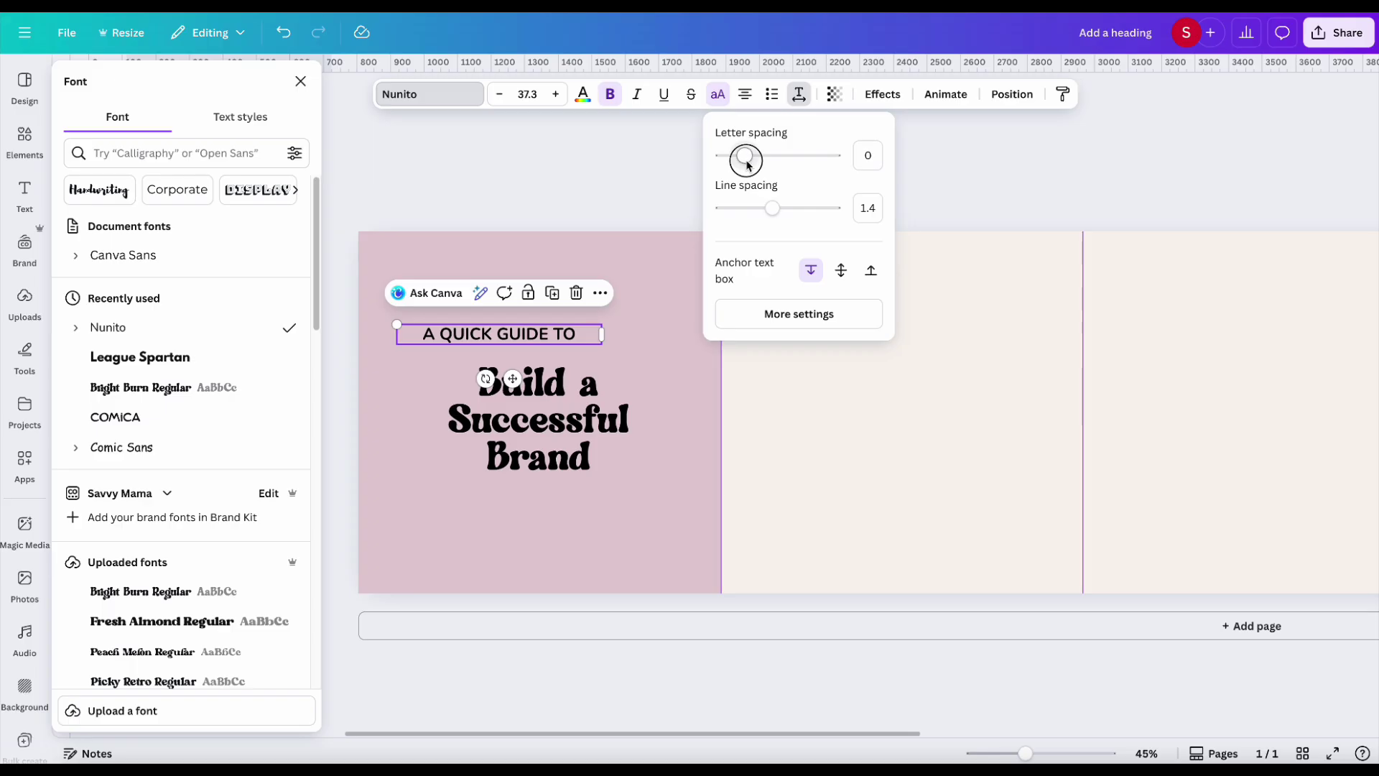
{"action": "left_click", "coordinate": [594, 331]}
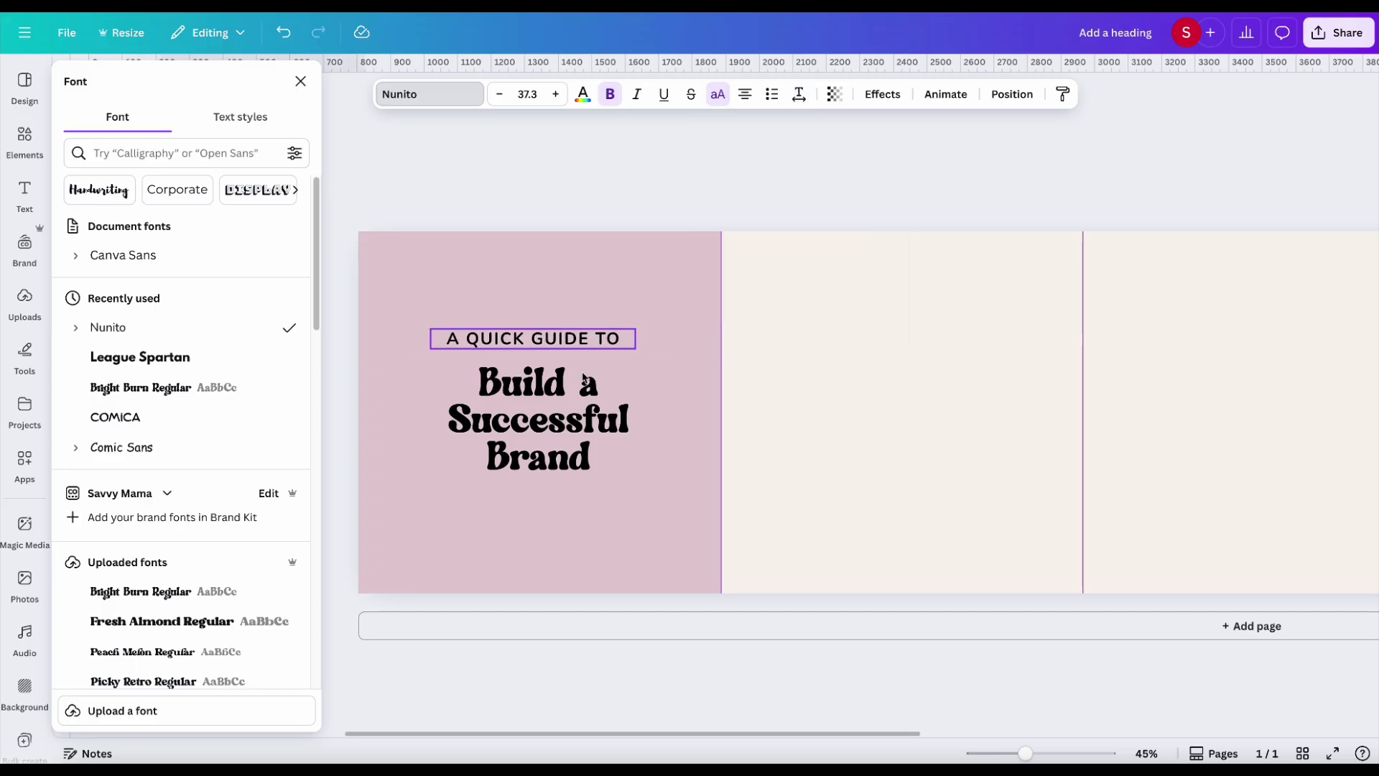
Step: Enlarge the "Build a Successful Brand" heading to size 124 and center it on the cover panel
{"action": "left_click", "coordinate": [650, 470]}
{"action": "left_click_drag", "start_coordinate": [669, 486], "coordinate": [758, 525]}
{"action": "left_click_drag", "start_coordinate": [646, 486], "coordinate": [607, 445]}
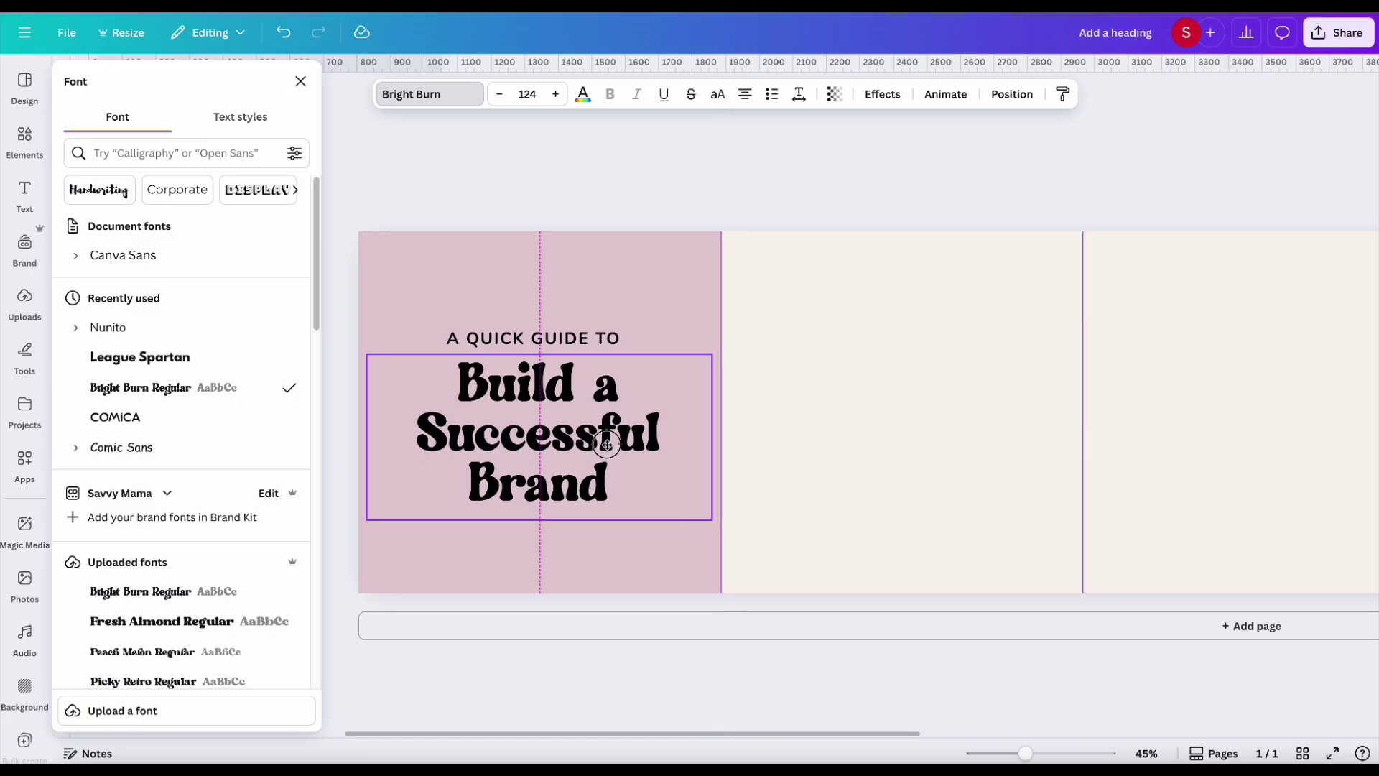
Step: Color both the "A QUICK GUIDE TO" subheading and the "Build a Successful Brand" heading white
{"action": "left_click", "coordinate": [580, 339]}
{"action": "left_click", "coordinate": [583, 96]}
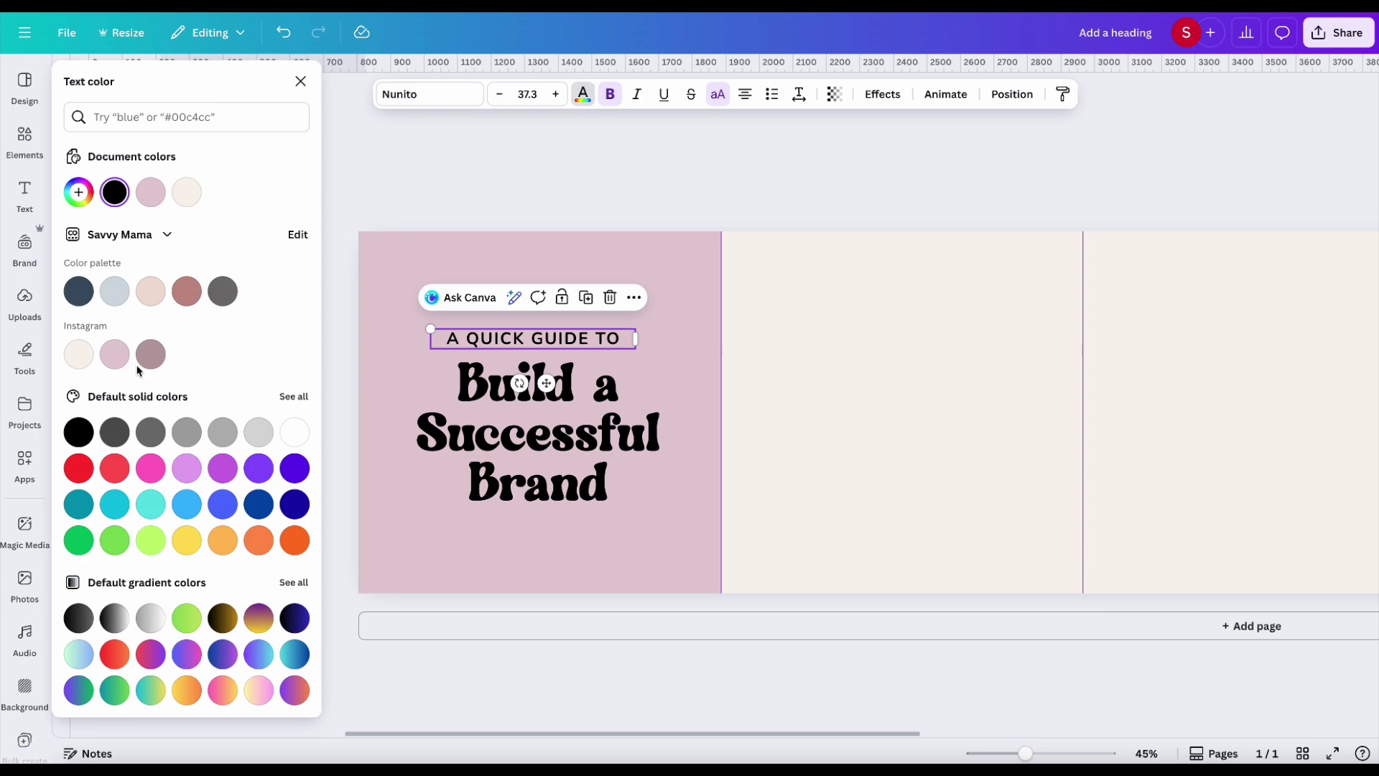
{"action": "left_click", "coordinate": [313, 433]}
{"action": "key", "text": "Tab"}
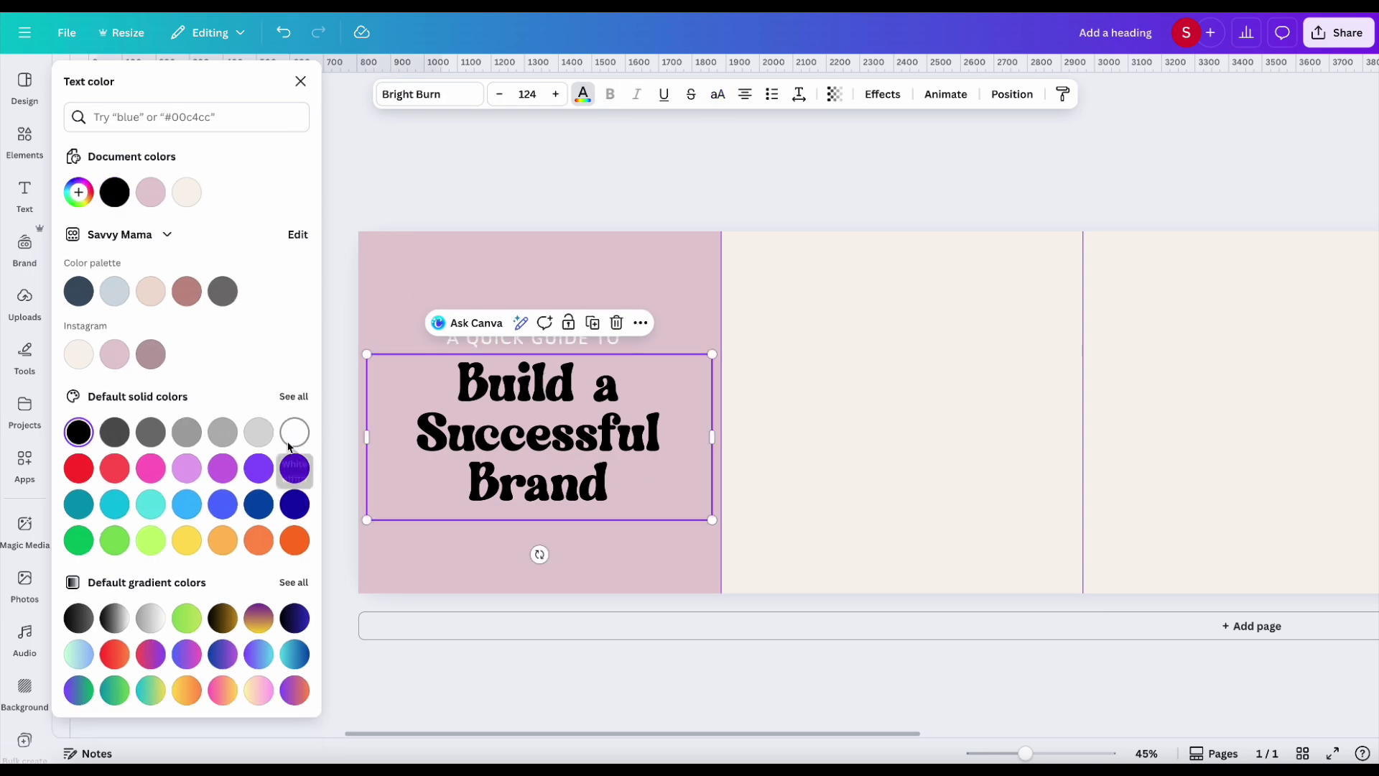
{"action": "left_click", "coordinate": [290, 442]}
{"action": "left_click", "coordinate": [850, 388]}
Step: Shift the subheading and the main heading slightly upward on the cover panel, keeping both centered
{"action": "left_click", "coordinate": [261, 352]}
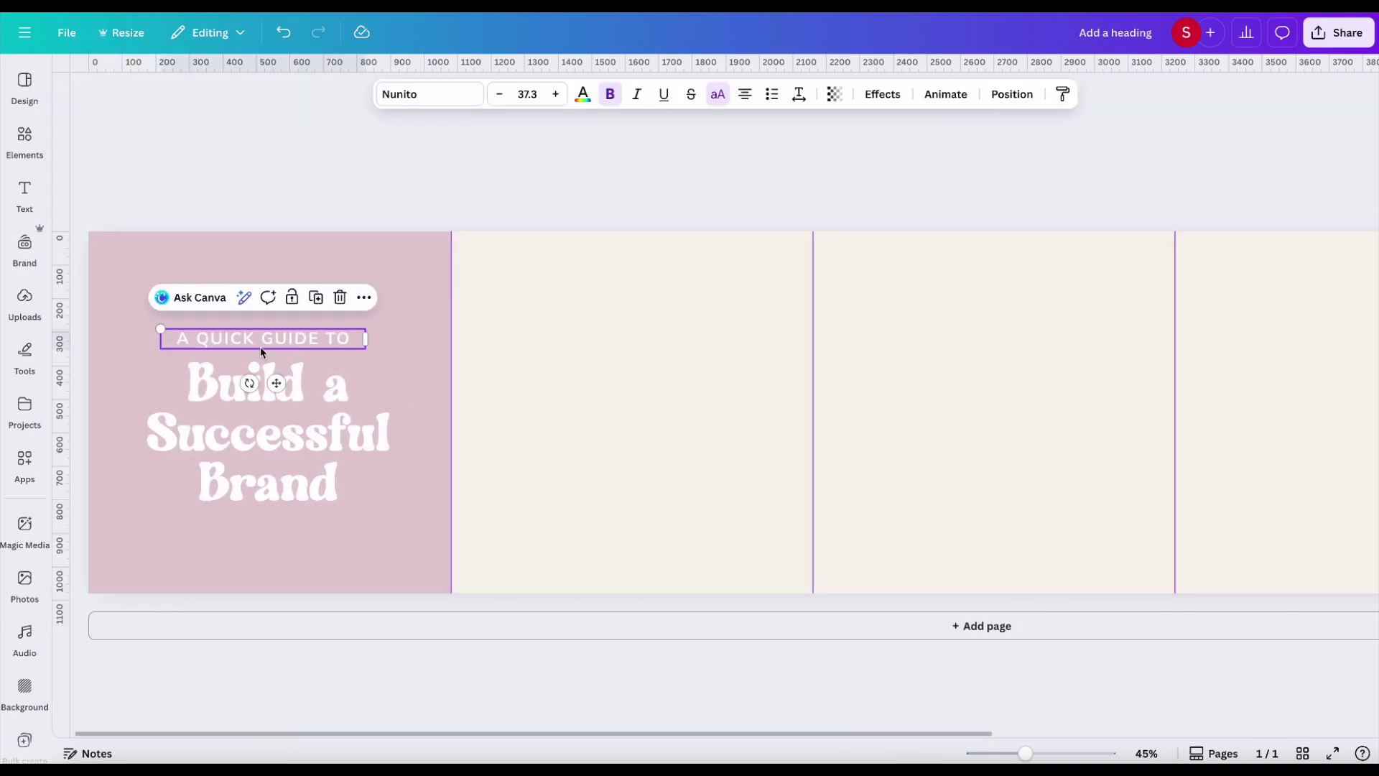
{"action": "left_click_drag", "start_coordinate": [261, 352], "coordinate": [263, 325]}
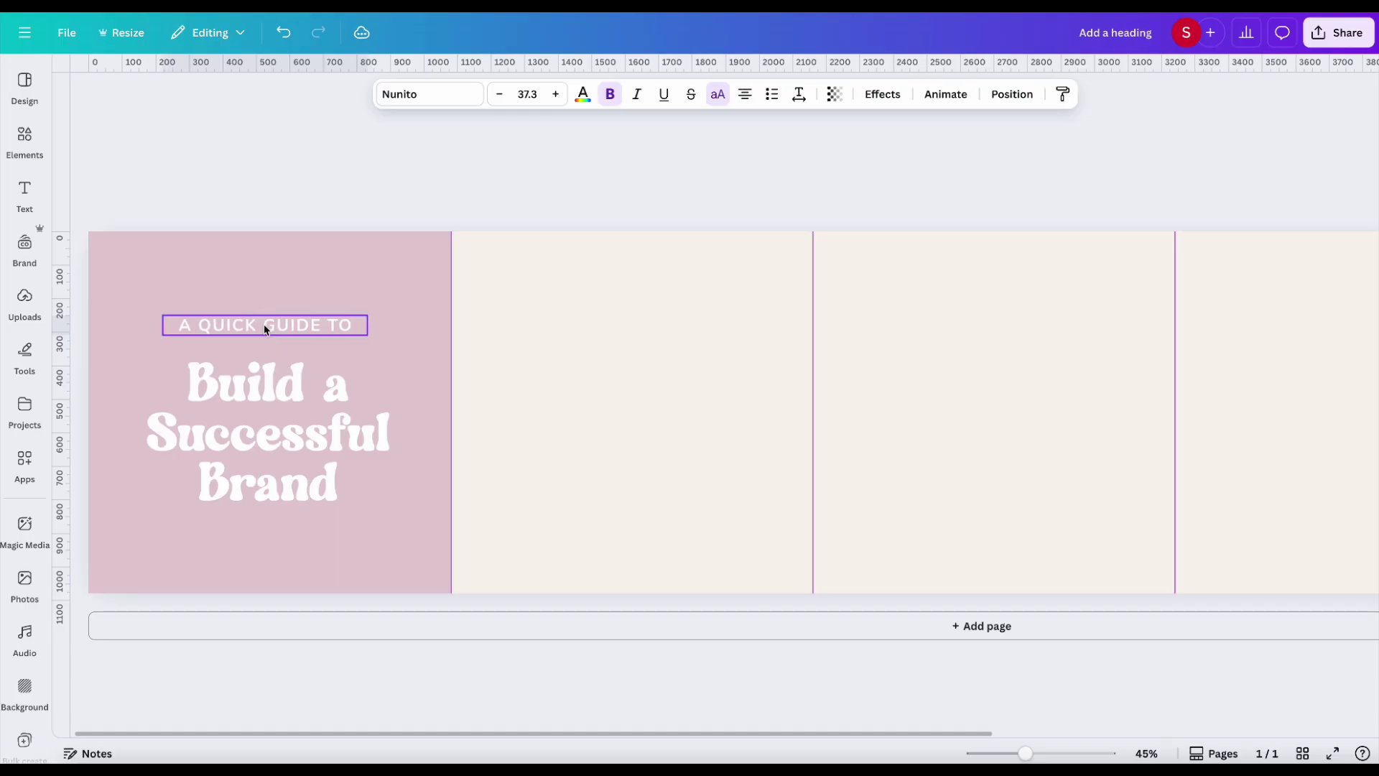
{"action": "left_click", "coordinate": [302, 449]}
{"action": "left_click_drag", "start_coordinate": [301, 450], "coordinate": [302, 428]}
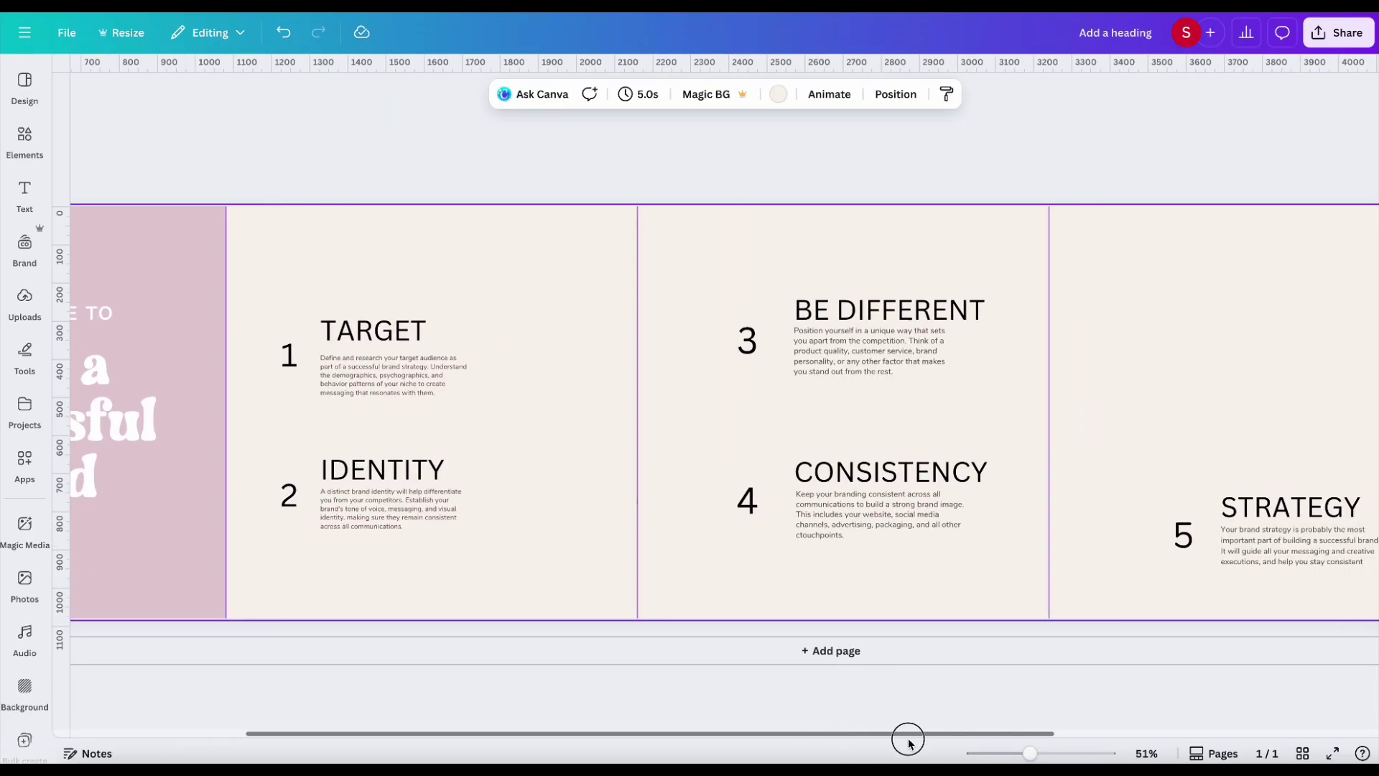
Step: Set the "TARGET" heading in Bright Burn Regular and replace Canva Sans with it across the whole design
{"action": "left_click_drag", "start_coordinate": [906, 739], "coordinate": [777, 712]}
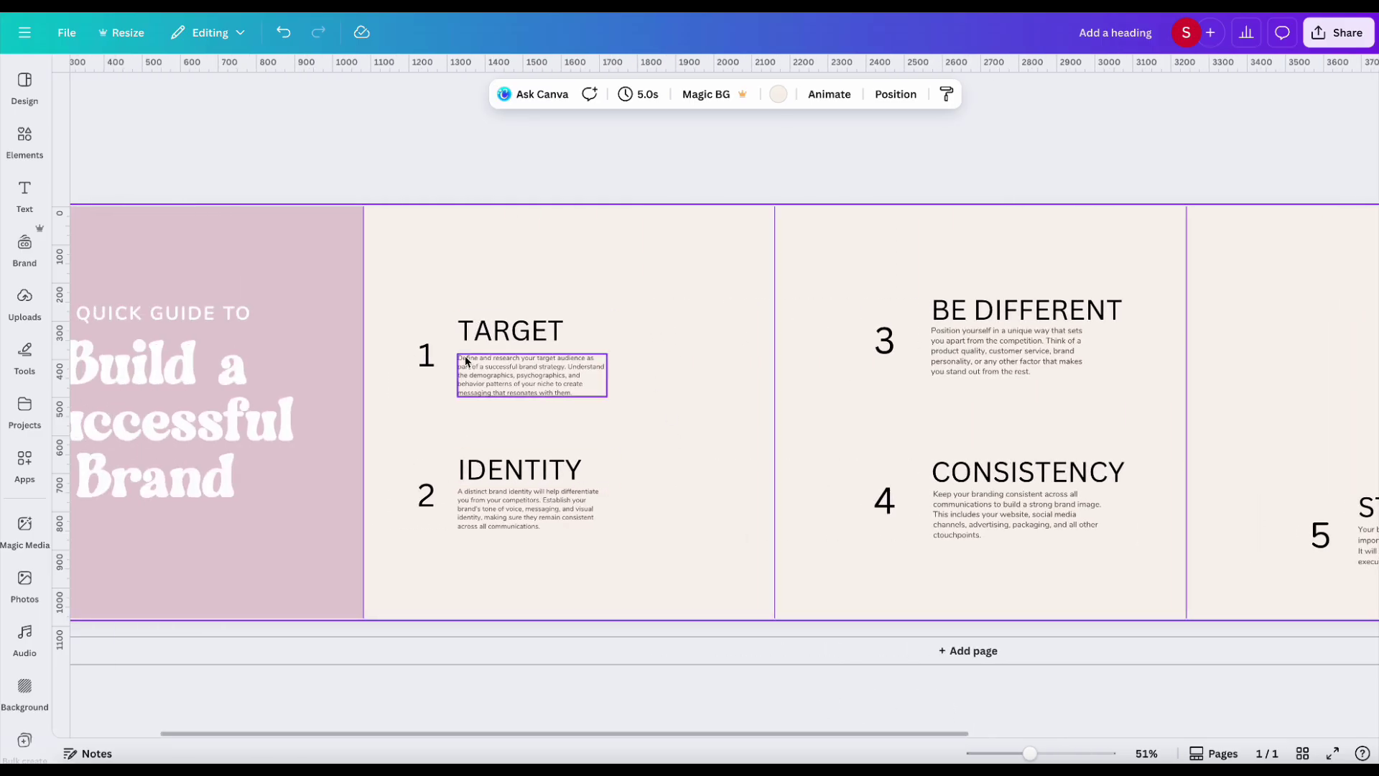
{"action": "left_click", "coordinate": [548, 334]}
{"action": "left_click", "coordinate": [466, 103]}
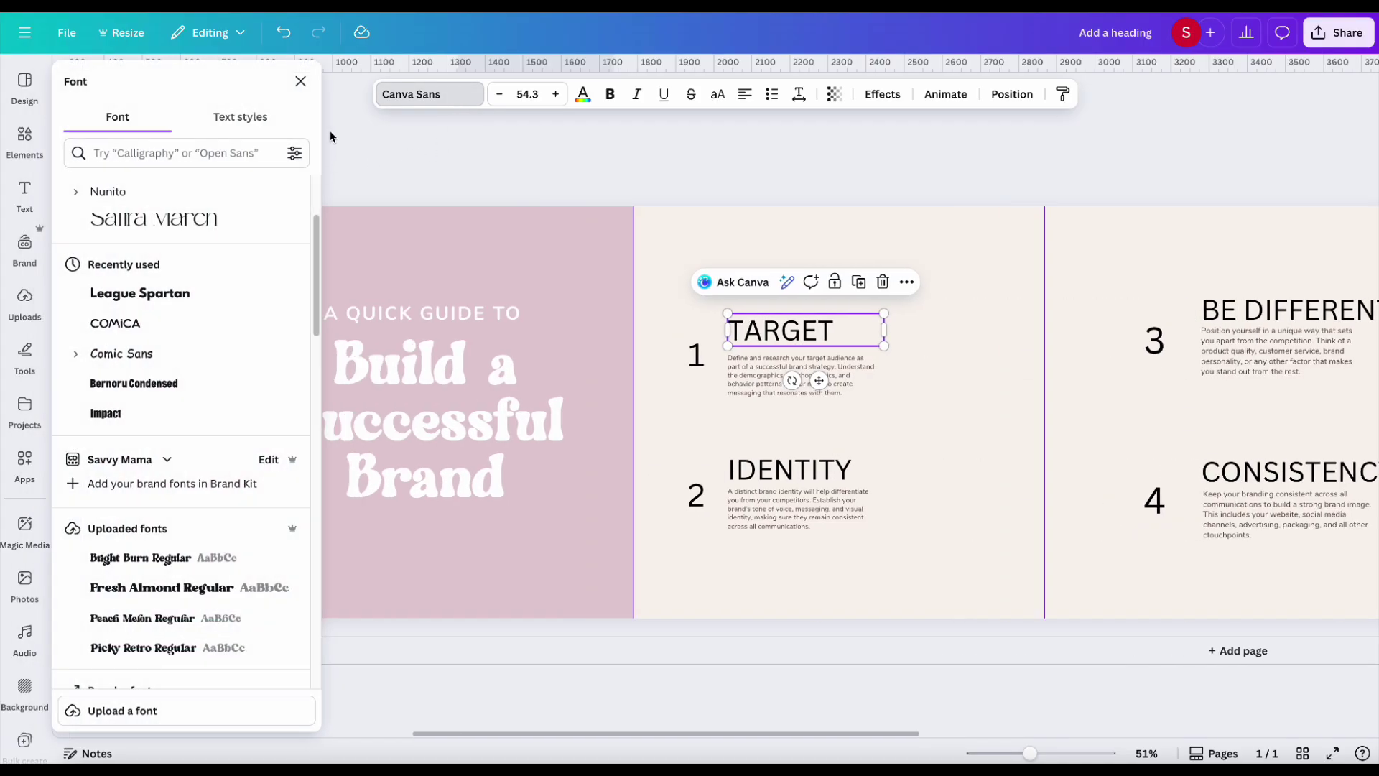
{"action": "left_click", "coordinate": [216, 558]}
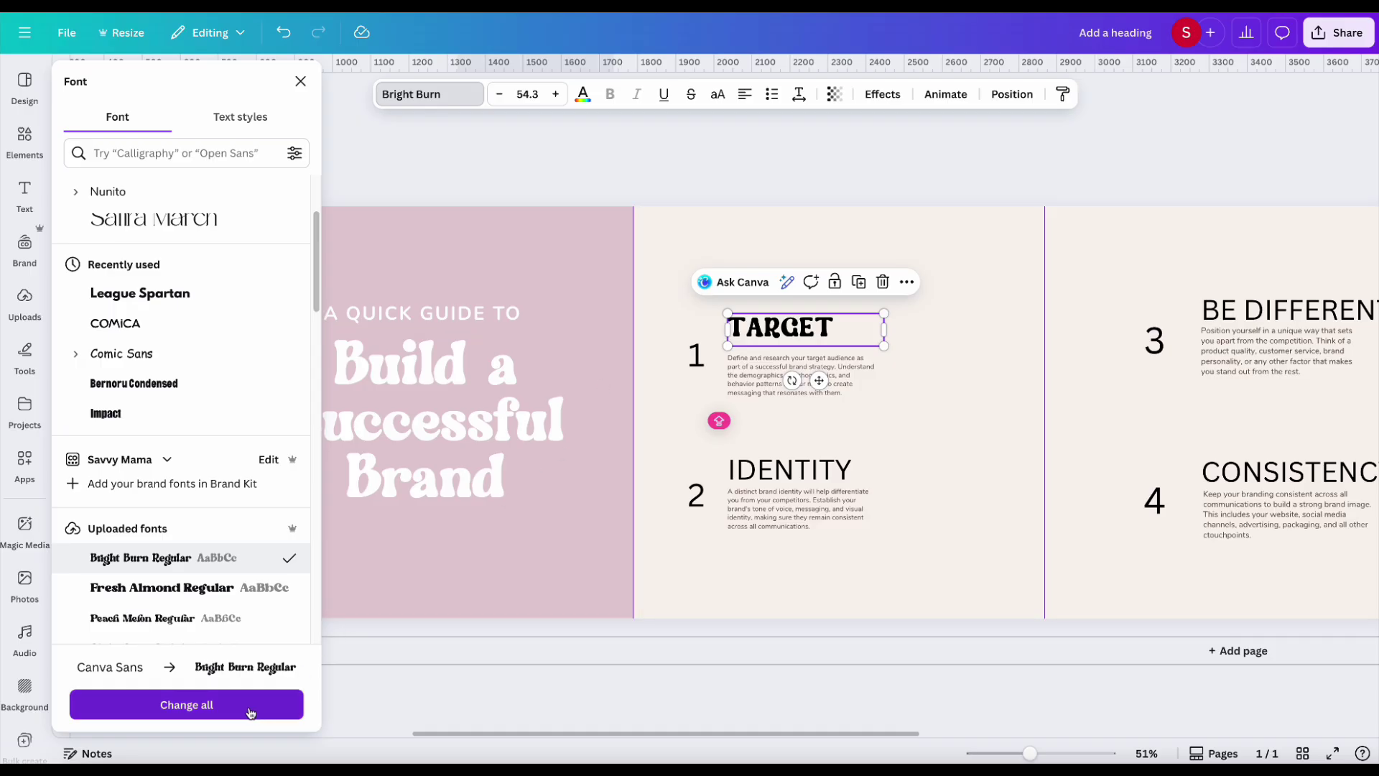
{"action": "left_click", "coordinate": [250, 712]}
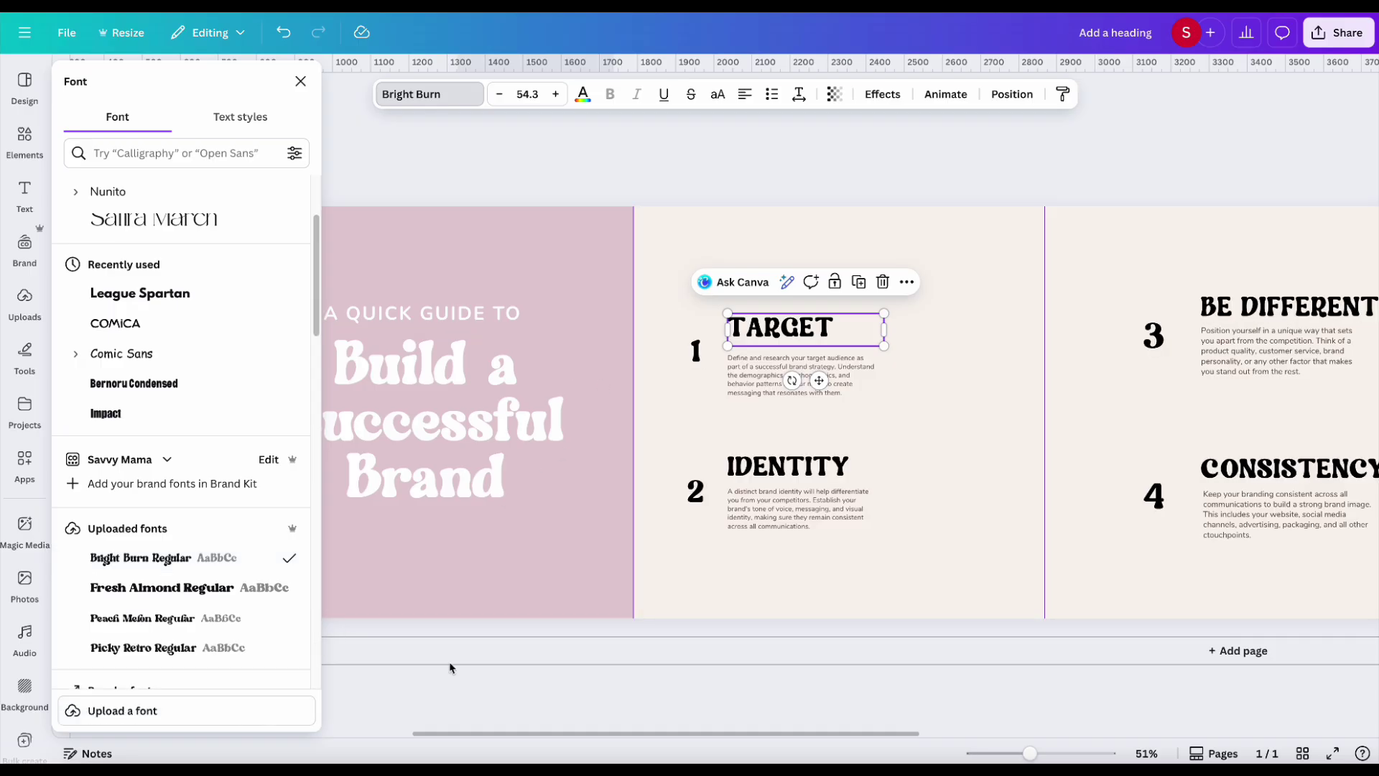
Step: Change the font of the section numbers 1 through 5 to Safira March
{"action": "left_click", "coordinate": [695, 351]}
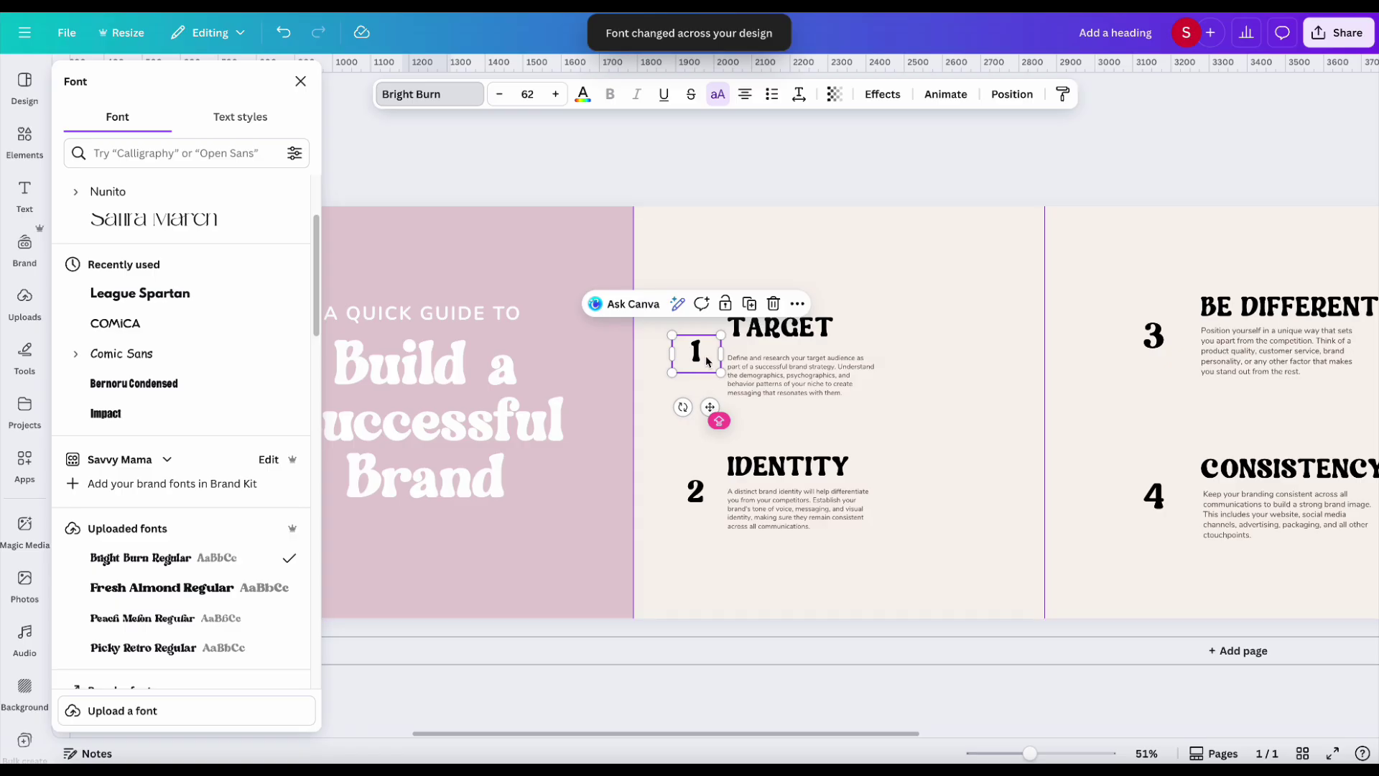
{"action": "left_click", "coordinate": [280, 219]}
{"action": "left_click", "coordinate": [707, 498]}
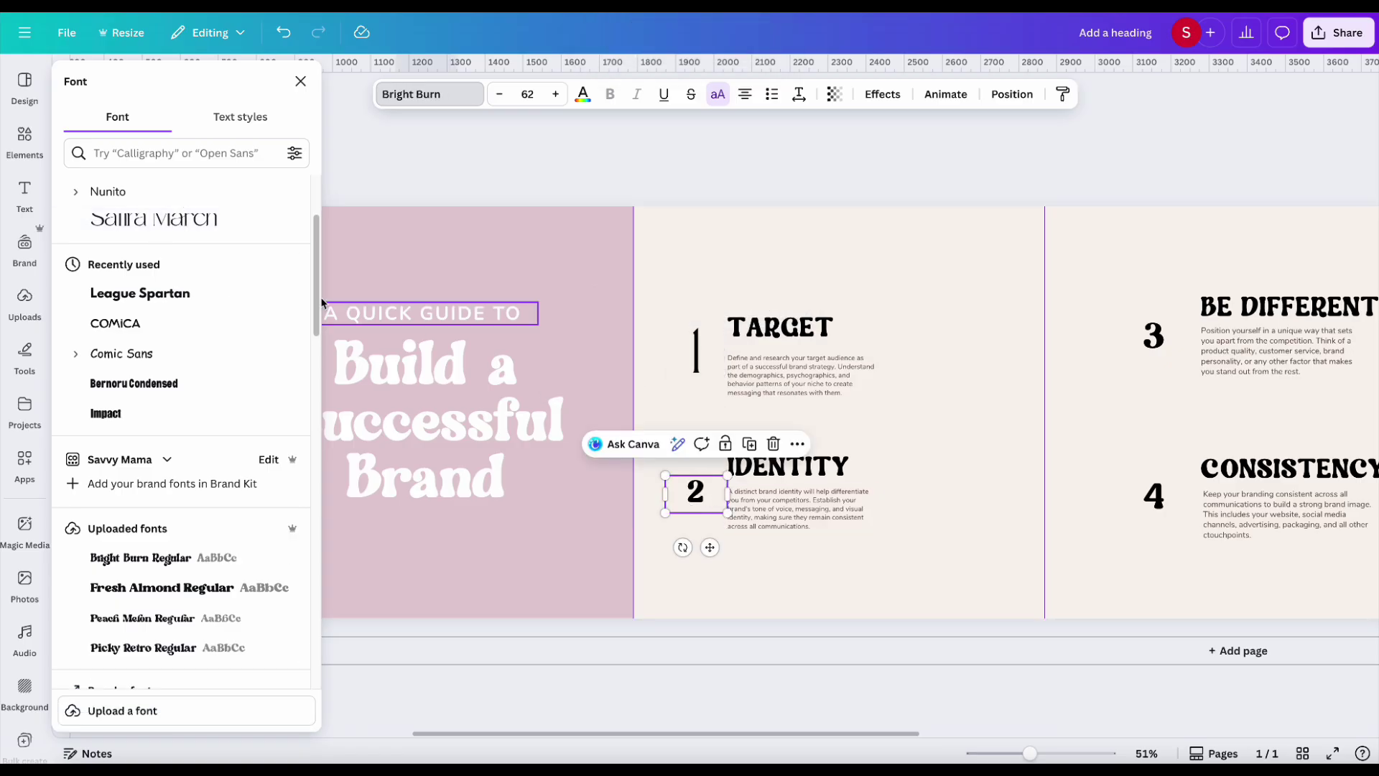
{"action": "left_click", "coordinate": [283, 219]}
{"action": "left_click", "coordinate": [1149, 337]}
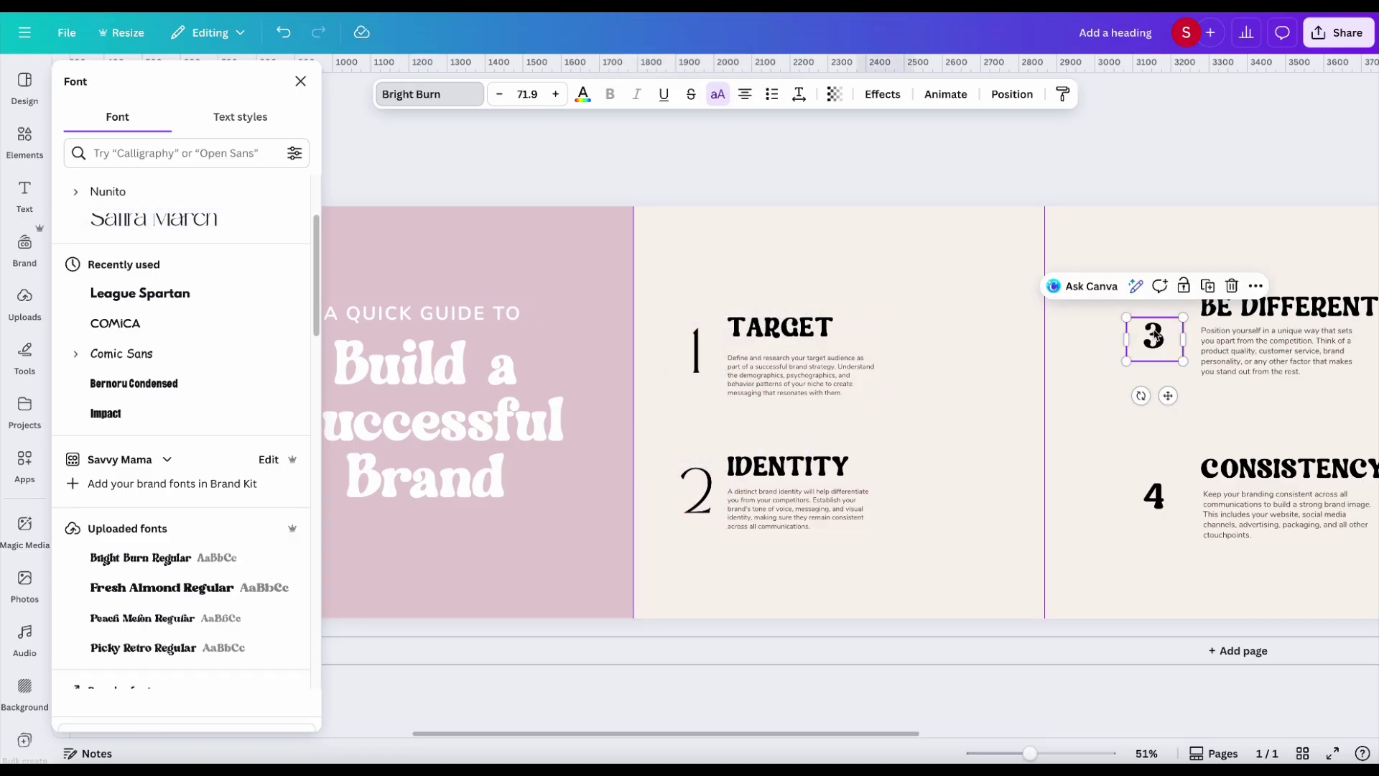
{"action": "left_click", "coordinate": [284, 219]}
{"action": "left_click", "coordinate": [1175, 497]}
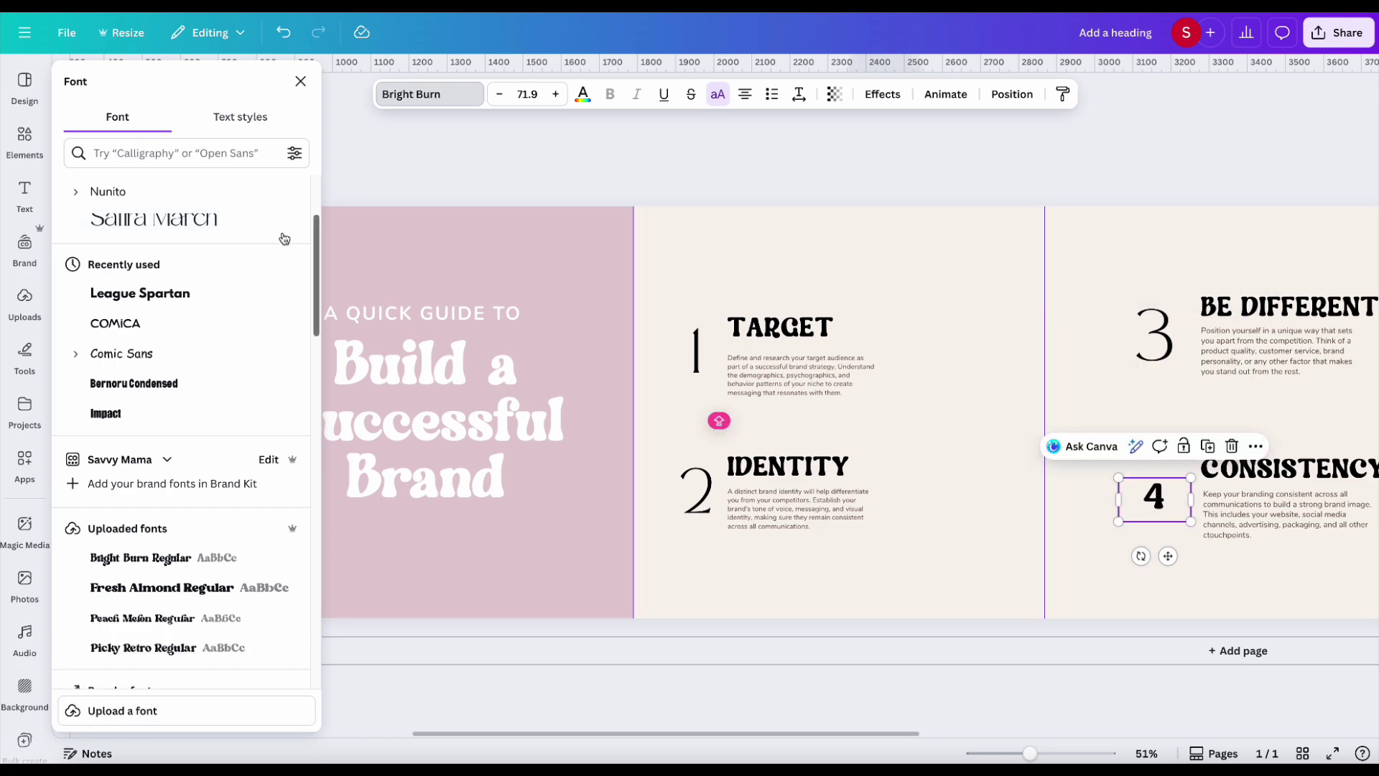
{"action": "left_click", "coordinate": [259, 219]}
{"action": "mouse_move", "coordinate": [732, 734]}
{"action": "left_mouse_down"}
{"action": "mouse_move", "coordinate": [1027, 736]}
{"action": "mouse_move", "coordinate": [1016, 748]}
{"action": "mouse_move", "coordinate": [836, 730]}
{"action": "left_mouse_up"}
{"action": "left_click", "coordinate": [1034, 532]}
{"action": "left_click", "coordinate": [166, 219]}
{"action": "left_click", "coordinate": [1181, 641]}
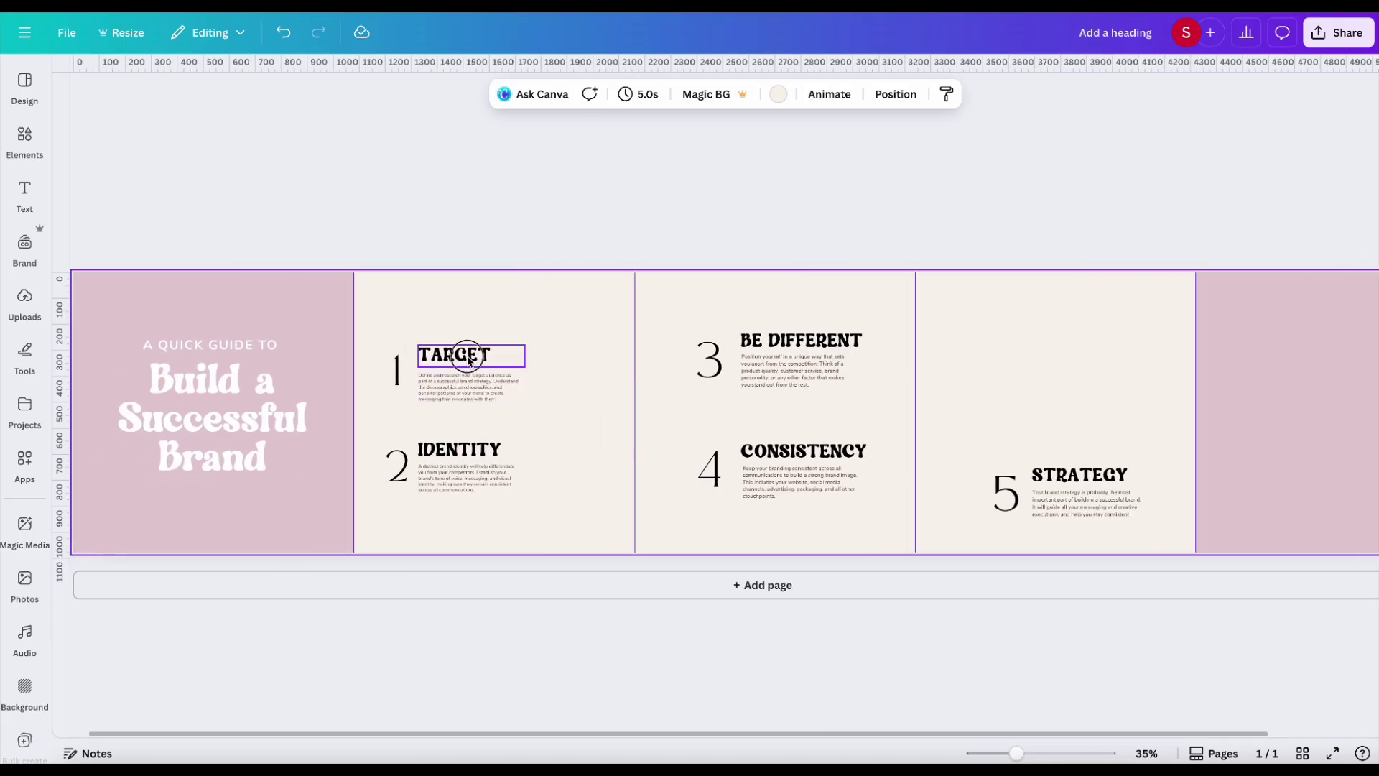
Step: Move the "TARGET" heading, its number 1 and its paragraph slightly up on the second panel
{"action": "left_click_drag", "start_coordinate": [468, 359], "coordinate": [474, 340]}
{"action": "left_click", "coordinate": [397, 372]}
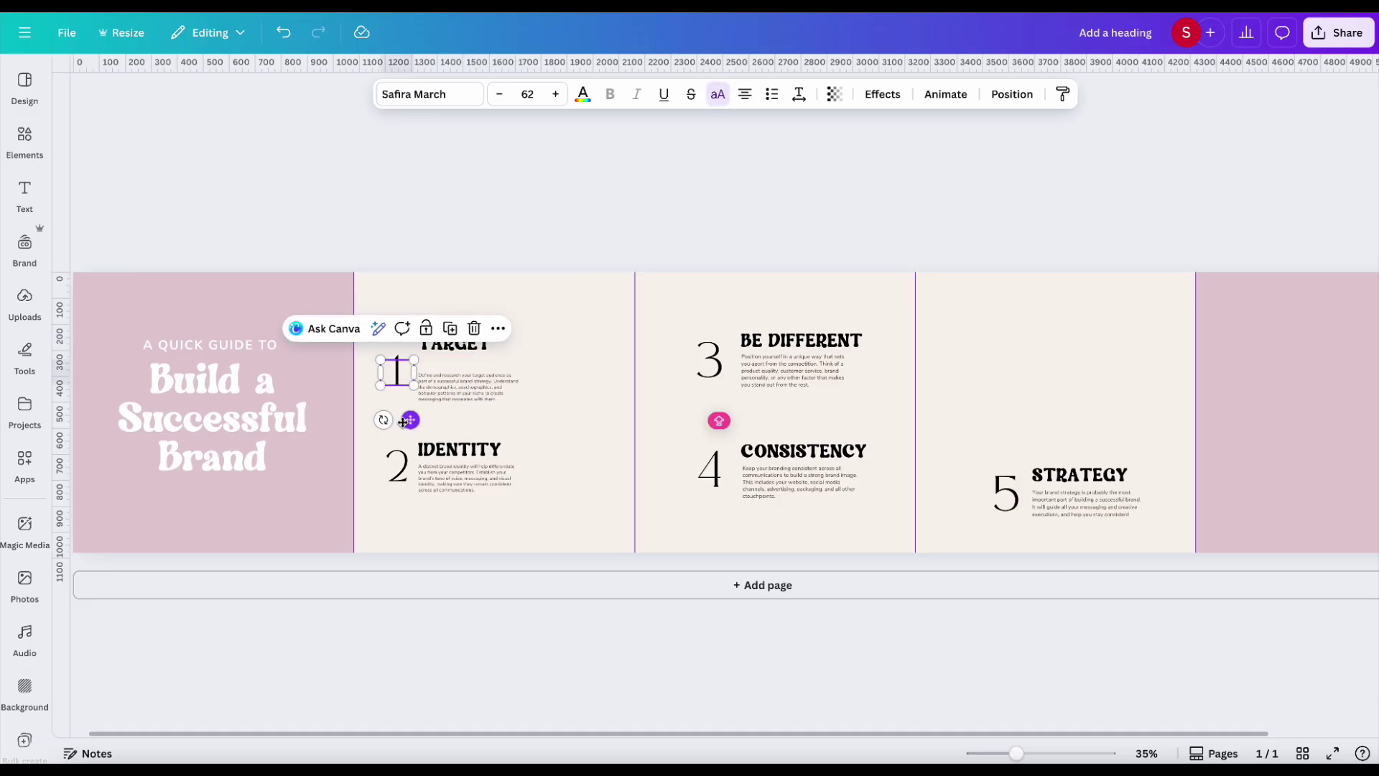
{"action": "left_click_drag", "start_coordinate": [405, 422], "coordinate": [472, 380]}
{"action": "left_click", "coordinate": [475, 392]}
{"action": "left_click", "coordinate": [933, 344]}
Step: Add a circular photo frame, shrink it and place it in the upper part of the last pink panel
{"action": "scroll", "coordinate": [934, 344], "scroll_direction": "right", "scroll_amount": 2}
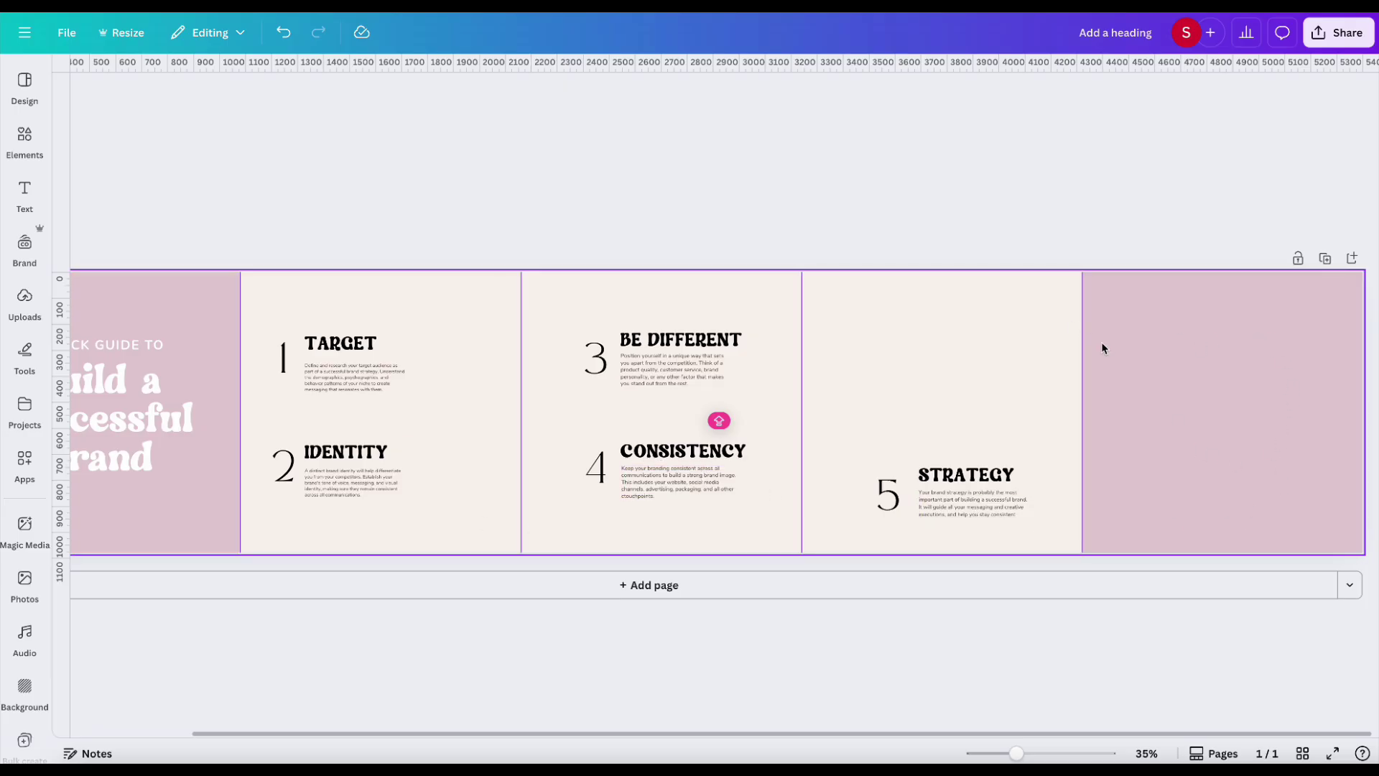
{"action": "left_click", "coordinate": [31, 152]}
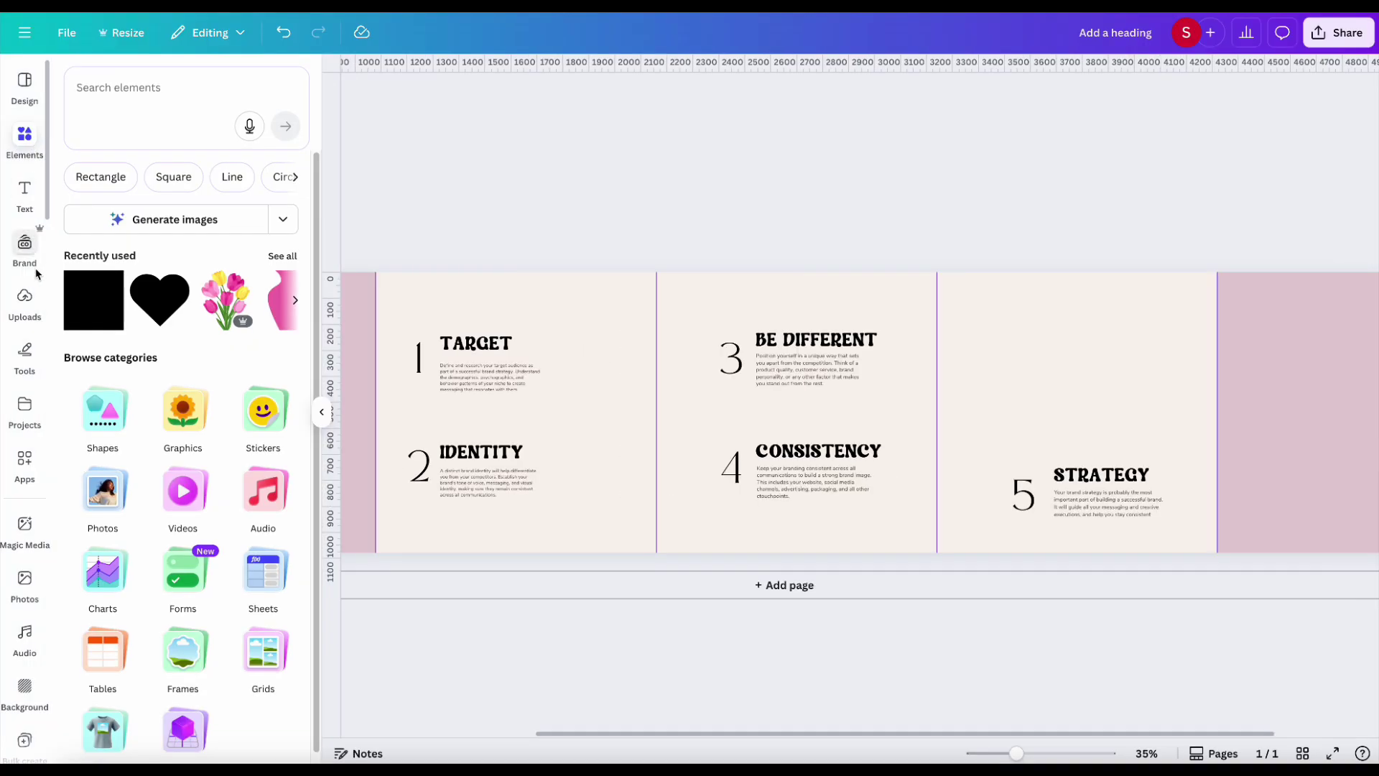
{"action": "left_click", "coordinate": [183, 652]}
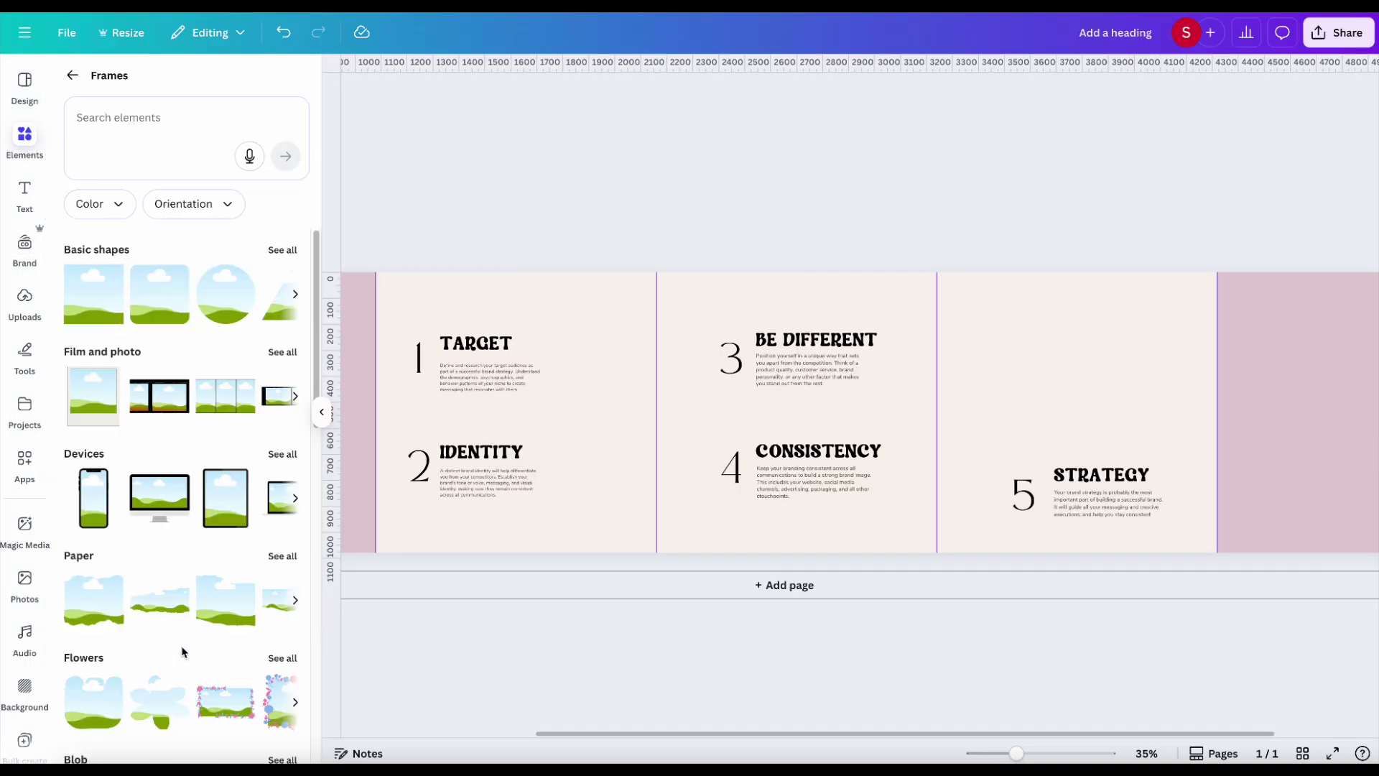
{"action": "left_click", "coordinate": [242, 318]}
{"action": "left_click_drag", "start_coordinate": [802, 420], "coordinate": [1203, 428]}
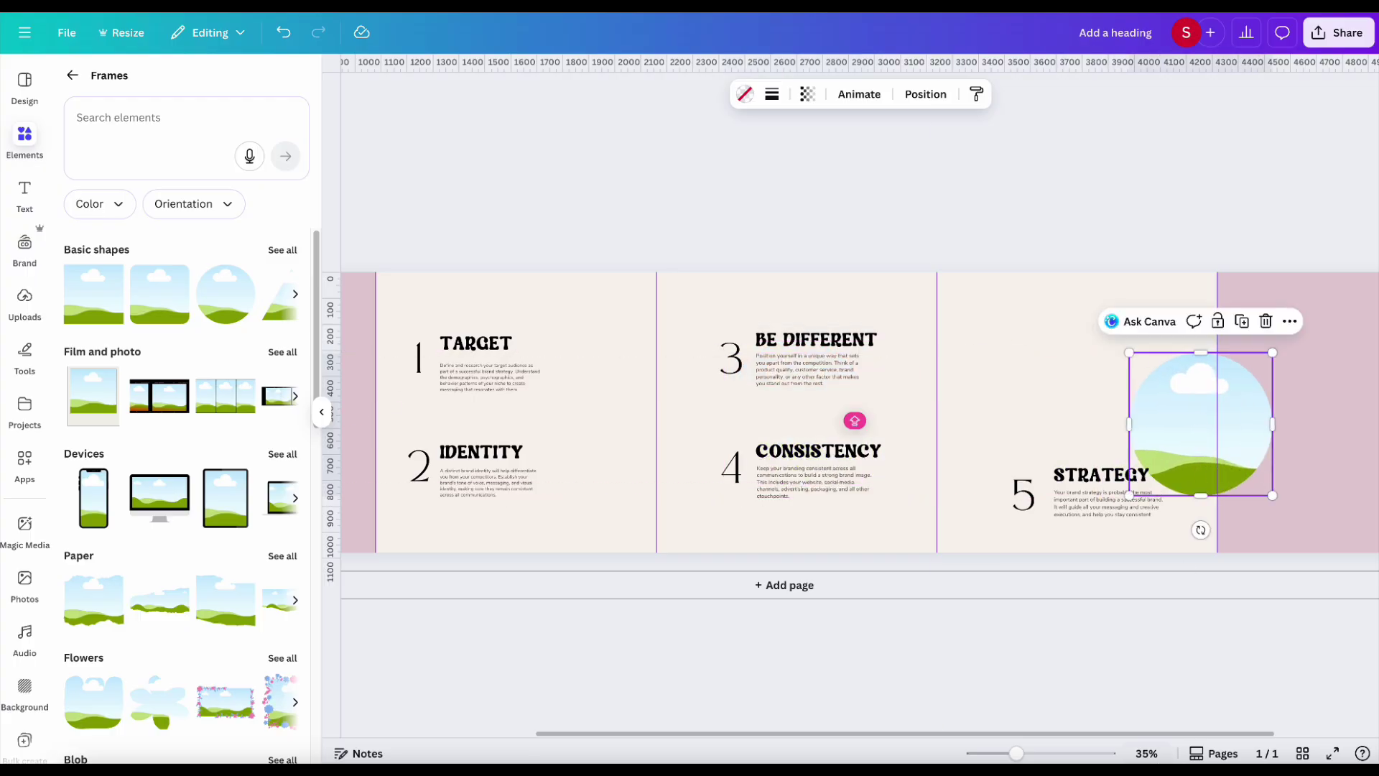
{"action": "left_click_drag", "start_coordinate": [1078, 732], "coordinate": [1175, 732]}
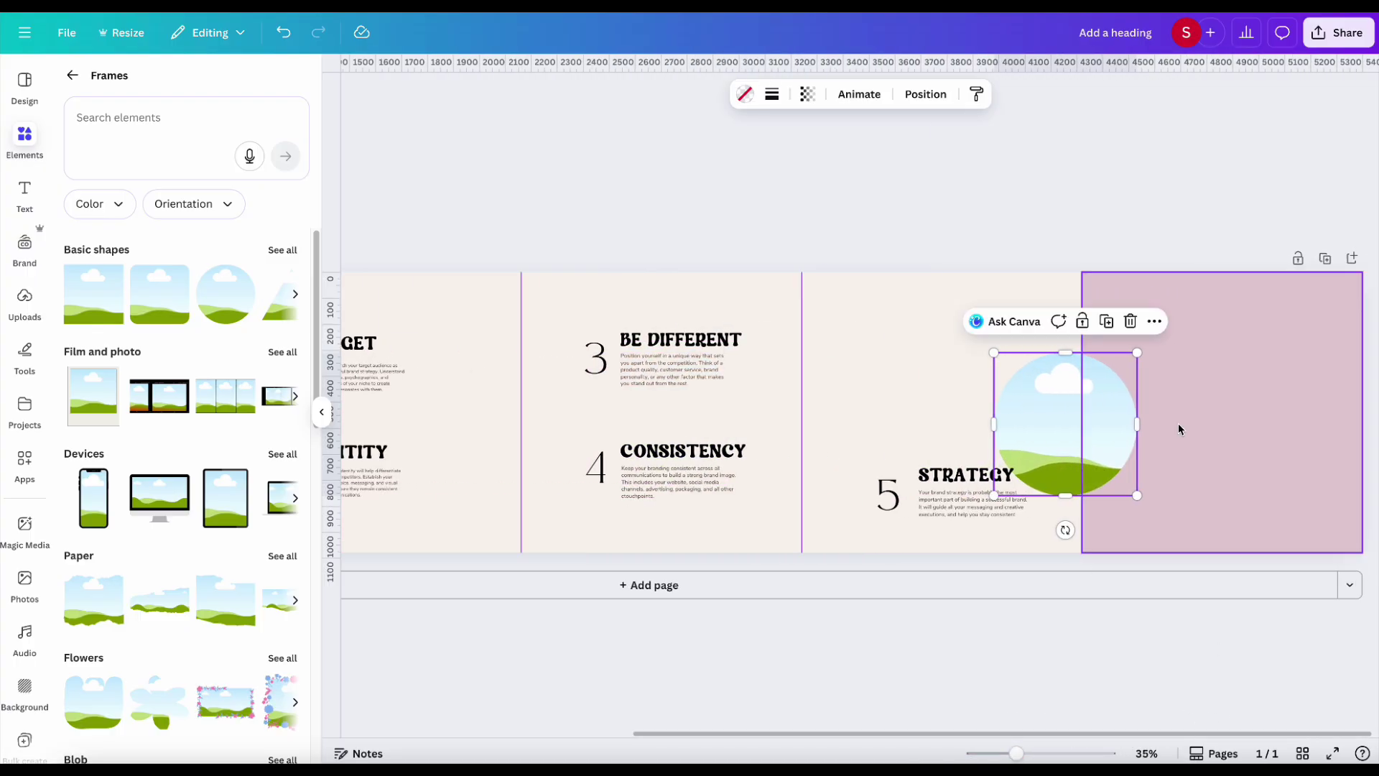
{"action": "left_click_drag", "start_coordinate": [1136, 352], "coordinate": [1250, 381]}
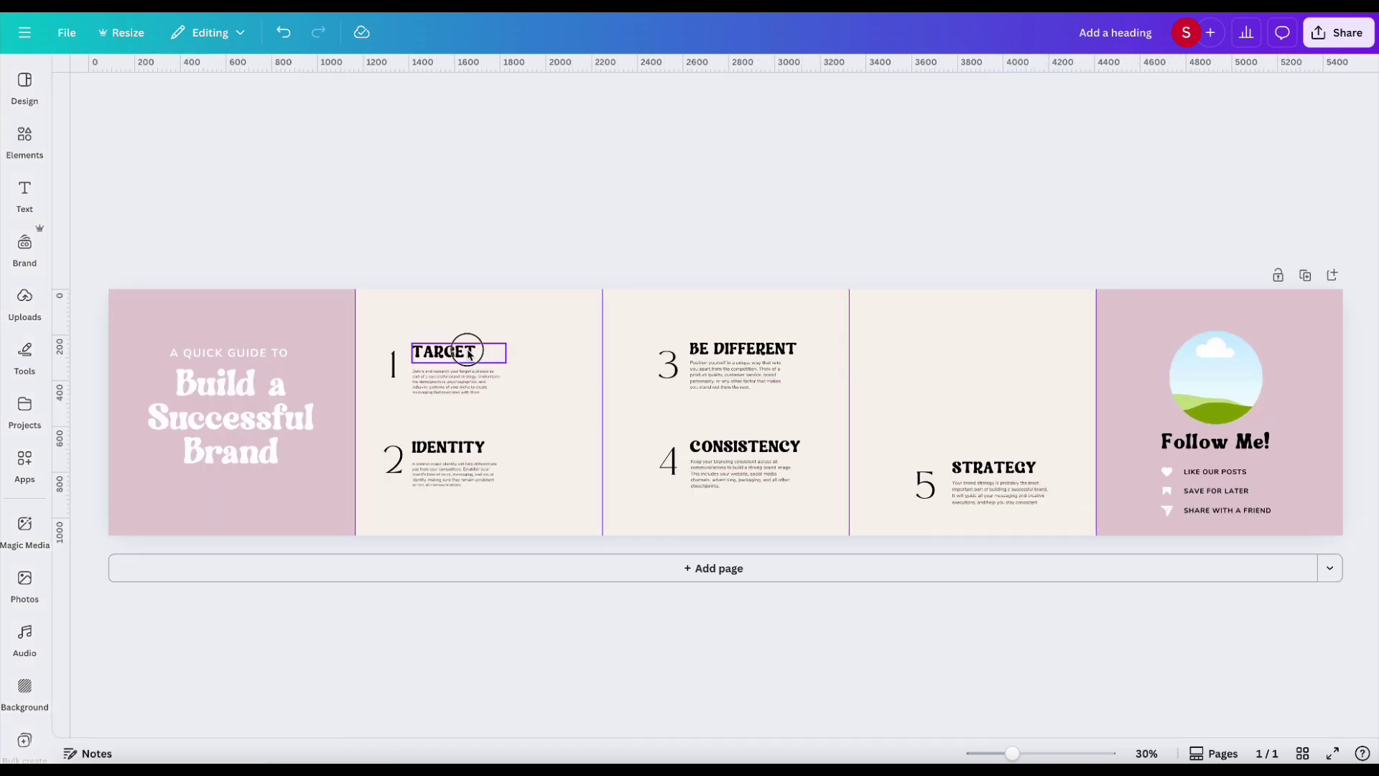
Step: Recolor the "TARGET" and "IDENTITY" headings and the numbers 1 and 2 with the dark mauve from the Instagram palette
{"action": "left_click", "coordinate": [469, 354]}
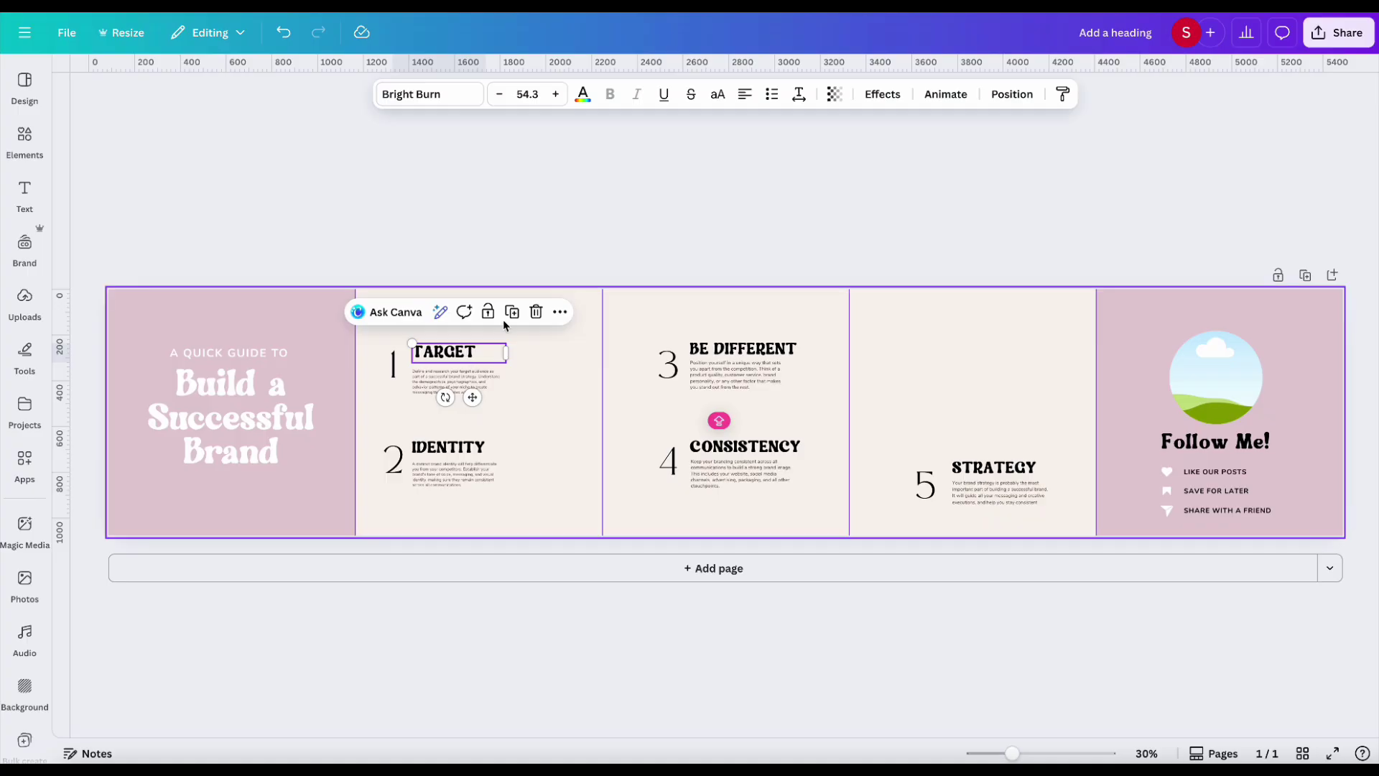
{"action": "left_click", "coordinate": [583, 94]}
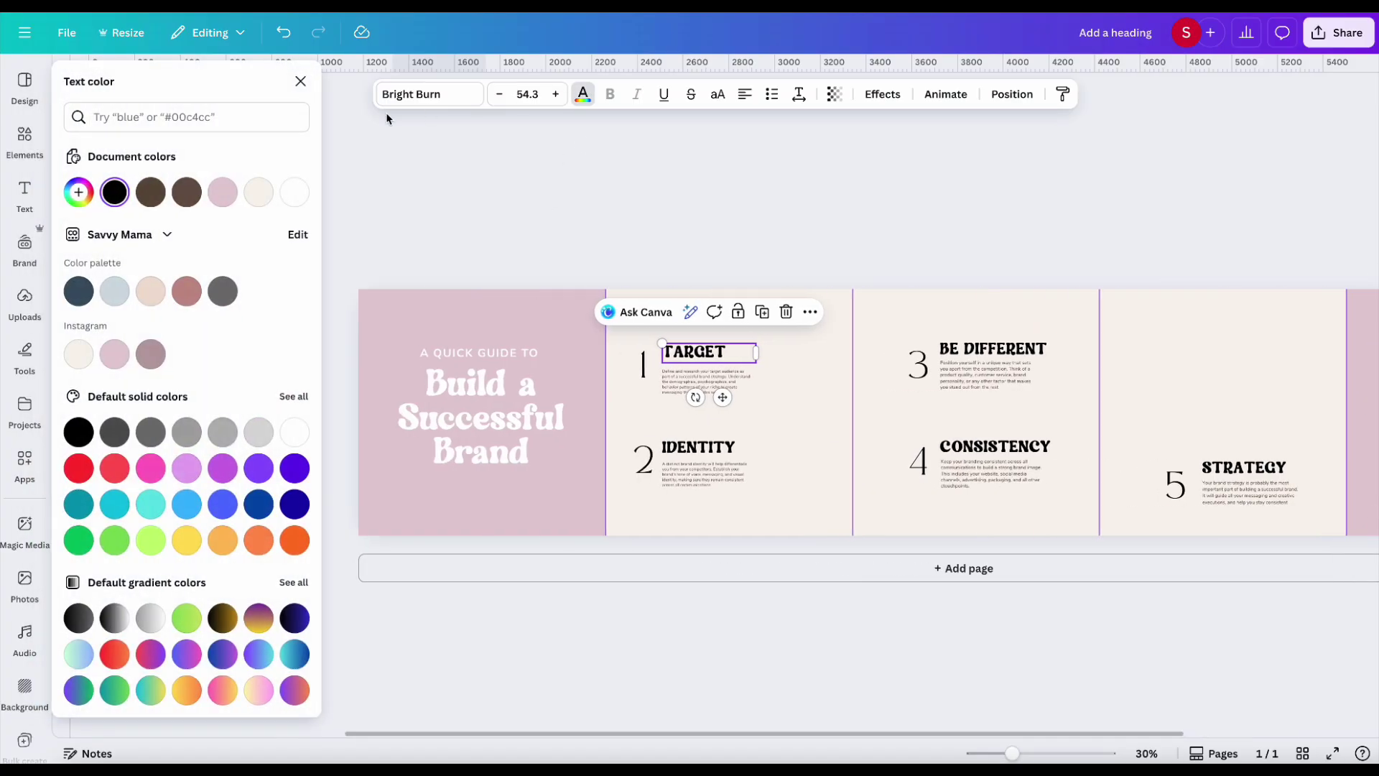
{"action": "left_click", "coordinate": [152, 355]}
{"action": "left_click", "coordinate": [644, 367]}
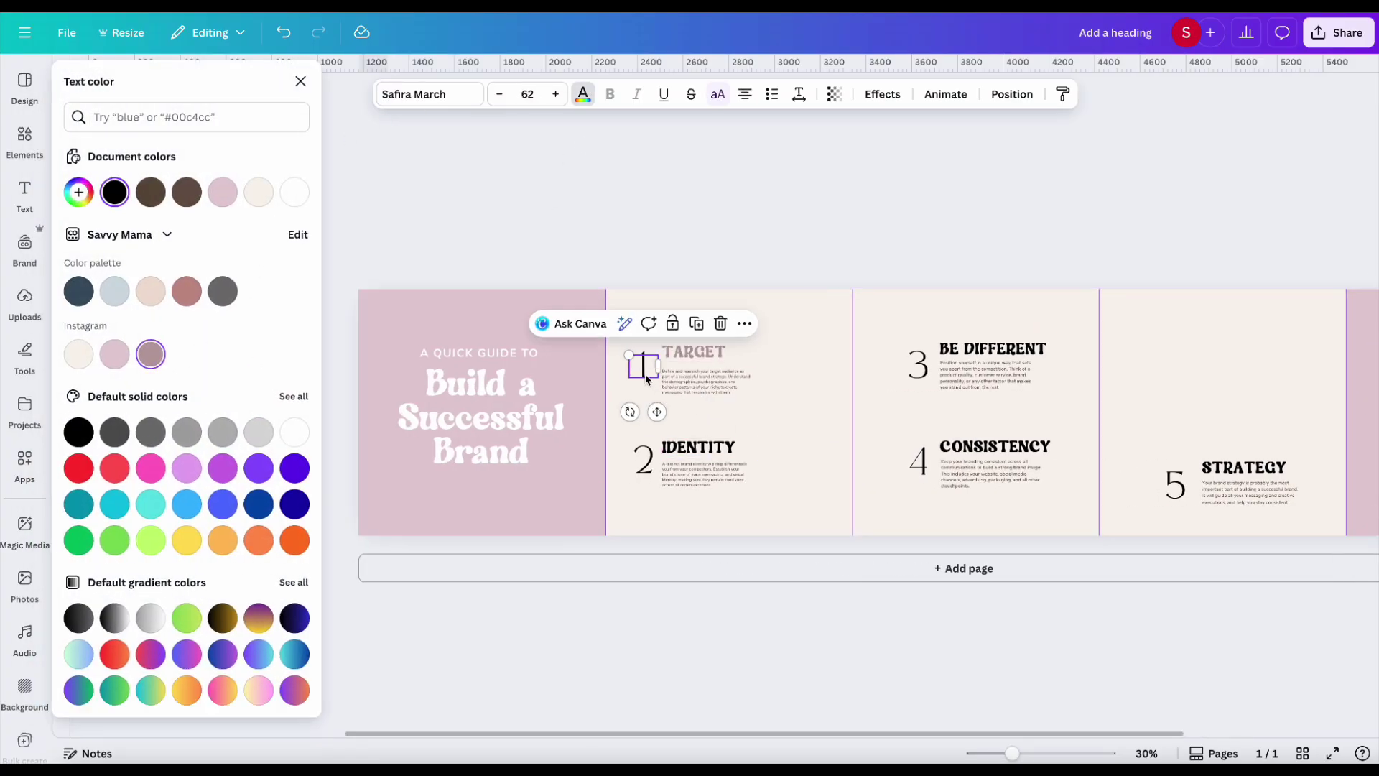
{"action": "left_click", "coordinate": [161, 359]}
{"action": "left_click", "coordinate": [647, 463]}
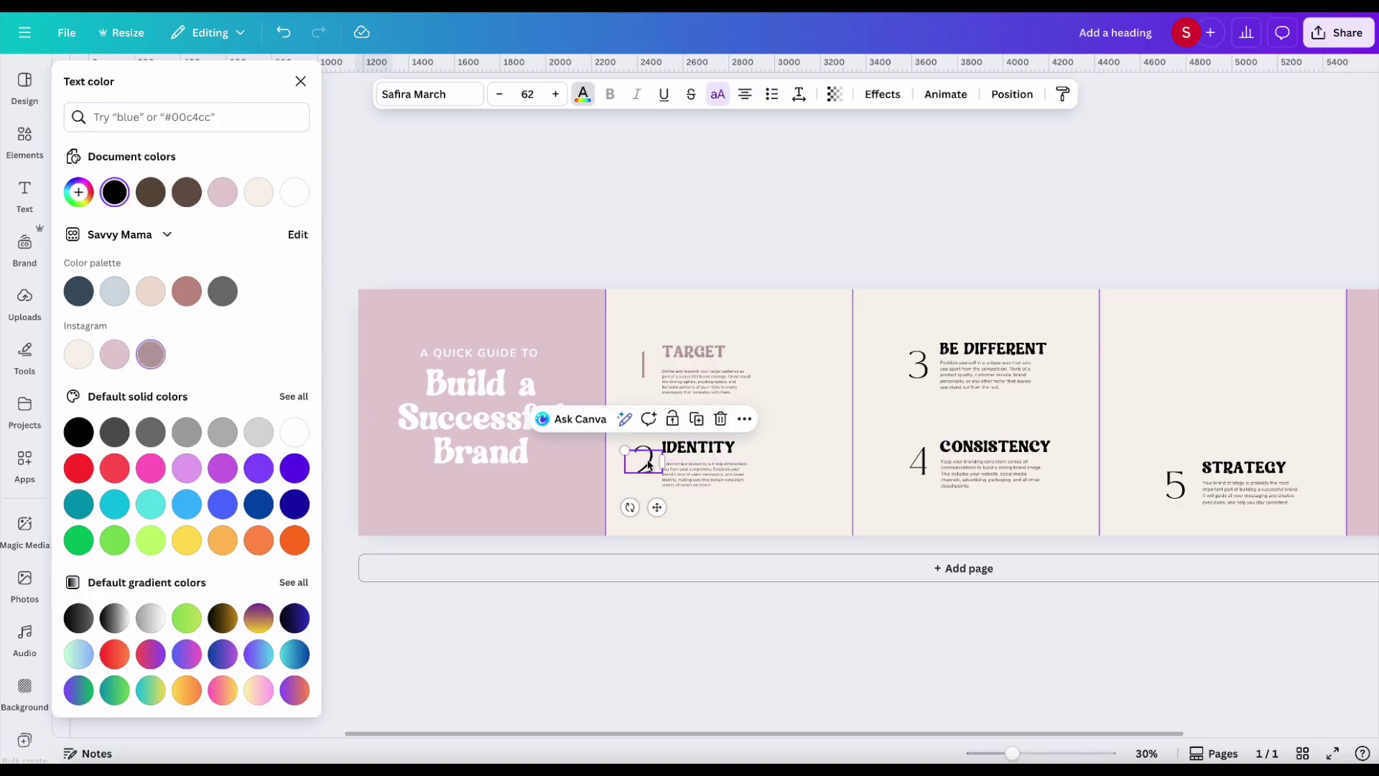
{"action": "left_click", "coordinate": [157, 354]}
{"action": "left_click", "coordinate": [686, 451]}
{"action": "left_click", "coordinate": [163, 361]}
Step: Apply the Instagram palette's dark mauve to the "BE DIFFERENT" and "CONSISTENCY" headings and the numbers 3 and 4
{"action": "left_click", "coordinate": [993, 349]}
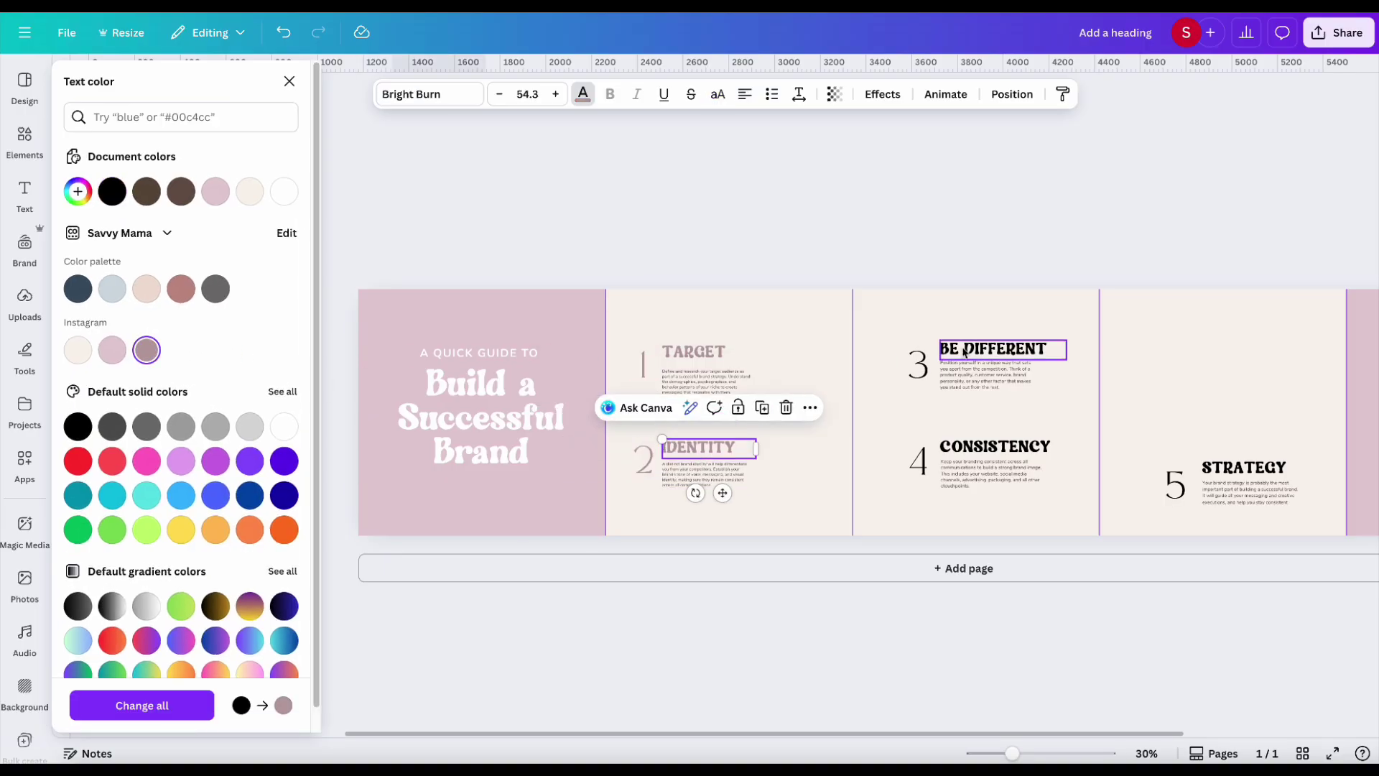
{"action": "left_click", "coordinate": [162, 359]}
{"action": "left_click", "coordinate": [918, 366]}
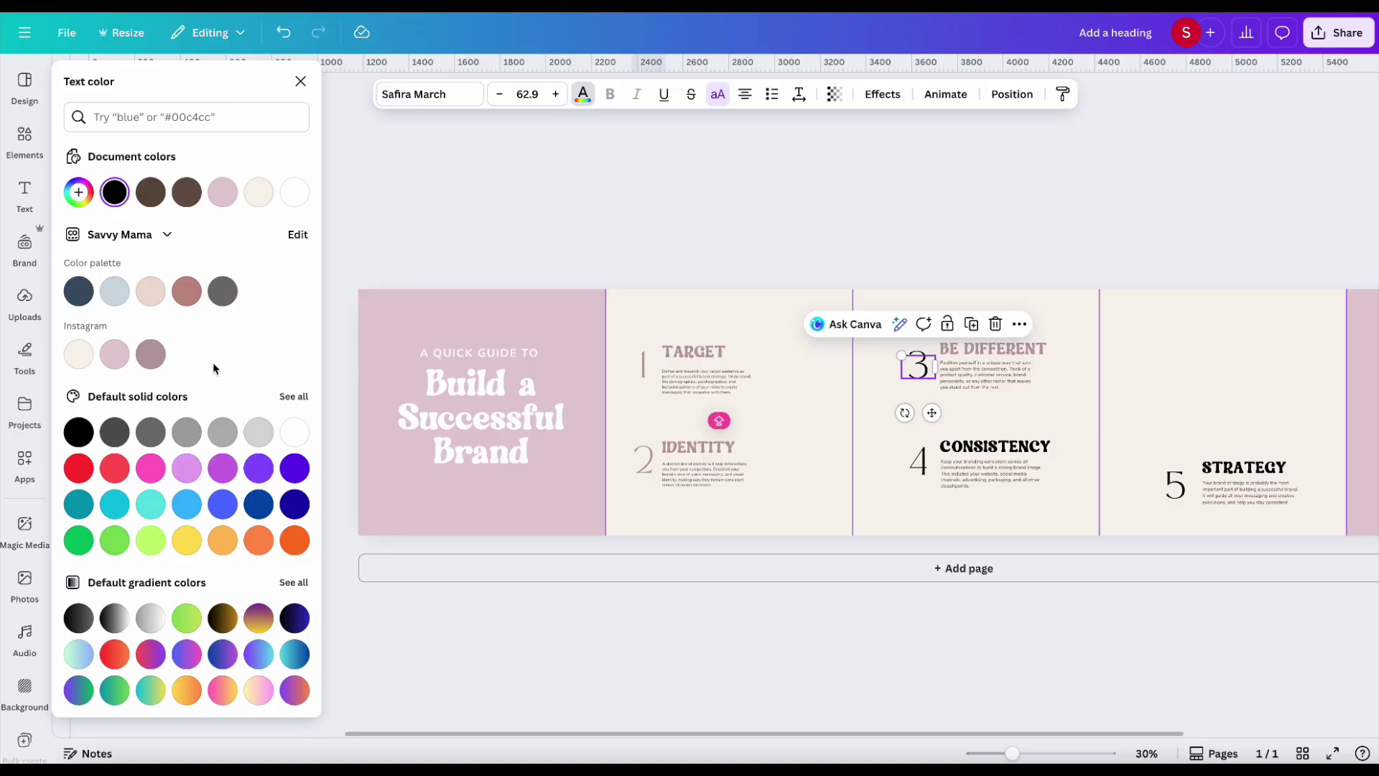
{"action": "left_click", "coordinate": [146, 360]}
{"action": "left_click", "coordinate": [918, 461]}
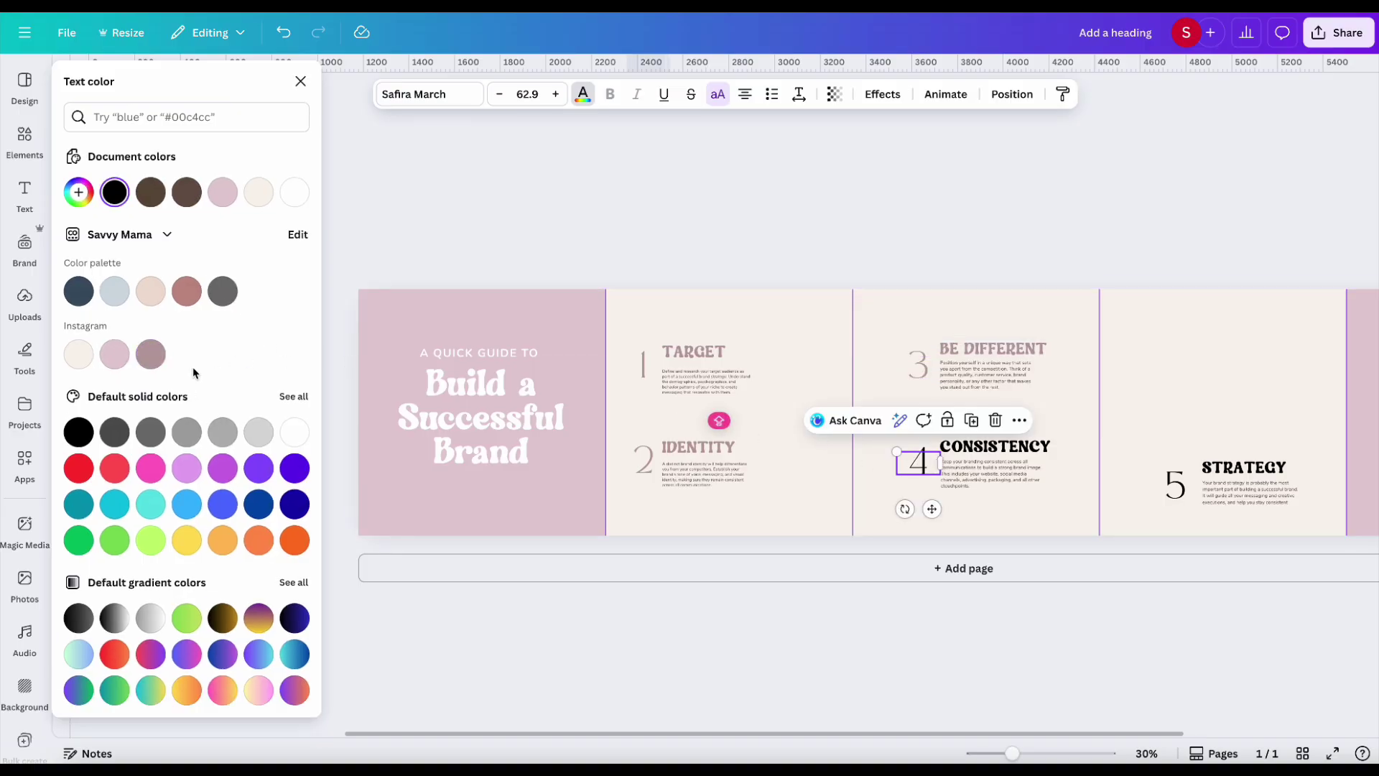
{"action": "left_click", "coordinate": [147, 352]}
{"action": "left_click", "coordinate": [994, 446]}
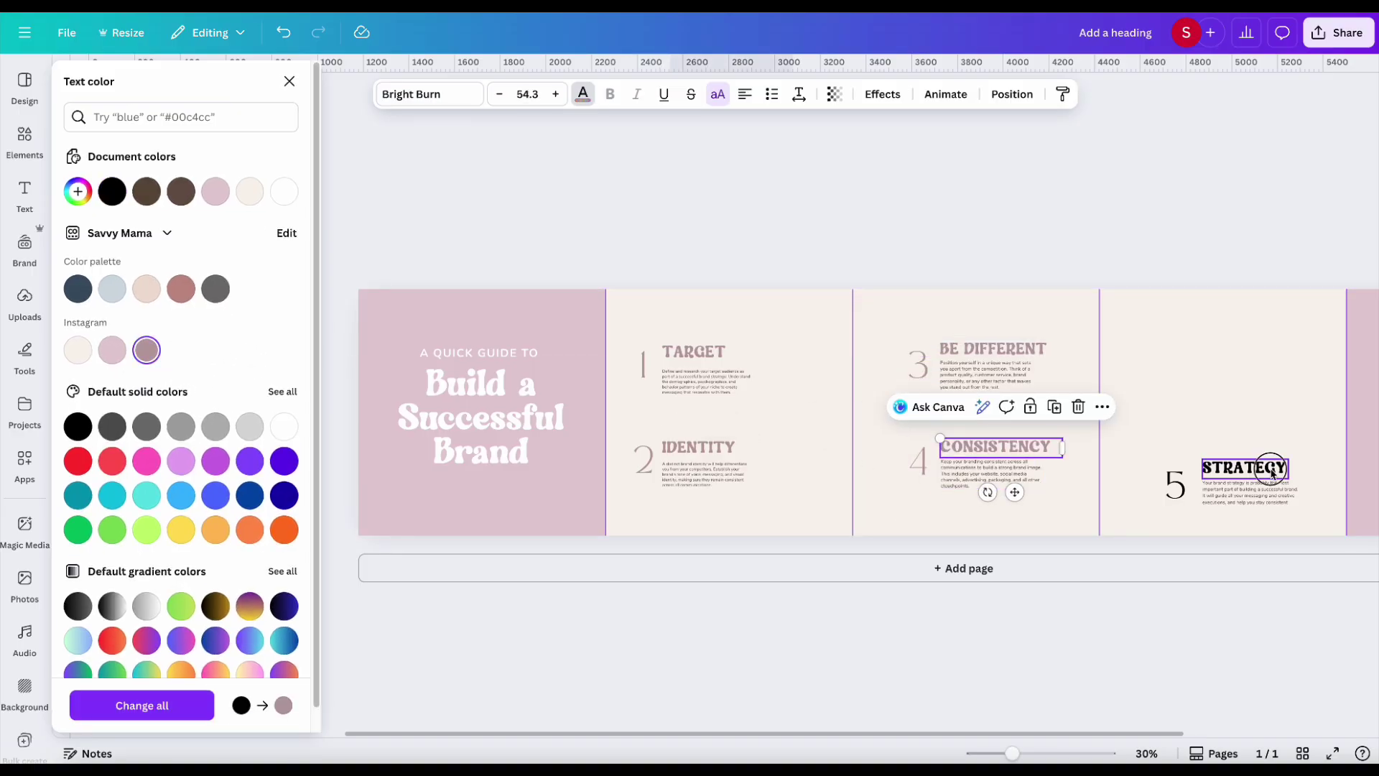
Step: Color the "STRATEGY" heading and the number 5 in the Instagram palette's dark mauve
{"action": "left_click", "coordinate": [1267, 469]}
{"action": "left_click", "coordinate": [148, 351]}
{"action": "left_click", "coordinate": [1175, 485]}
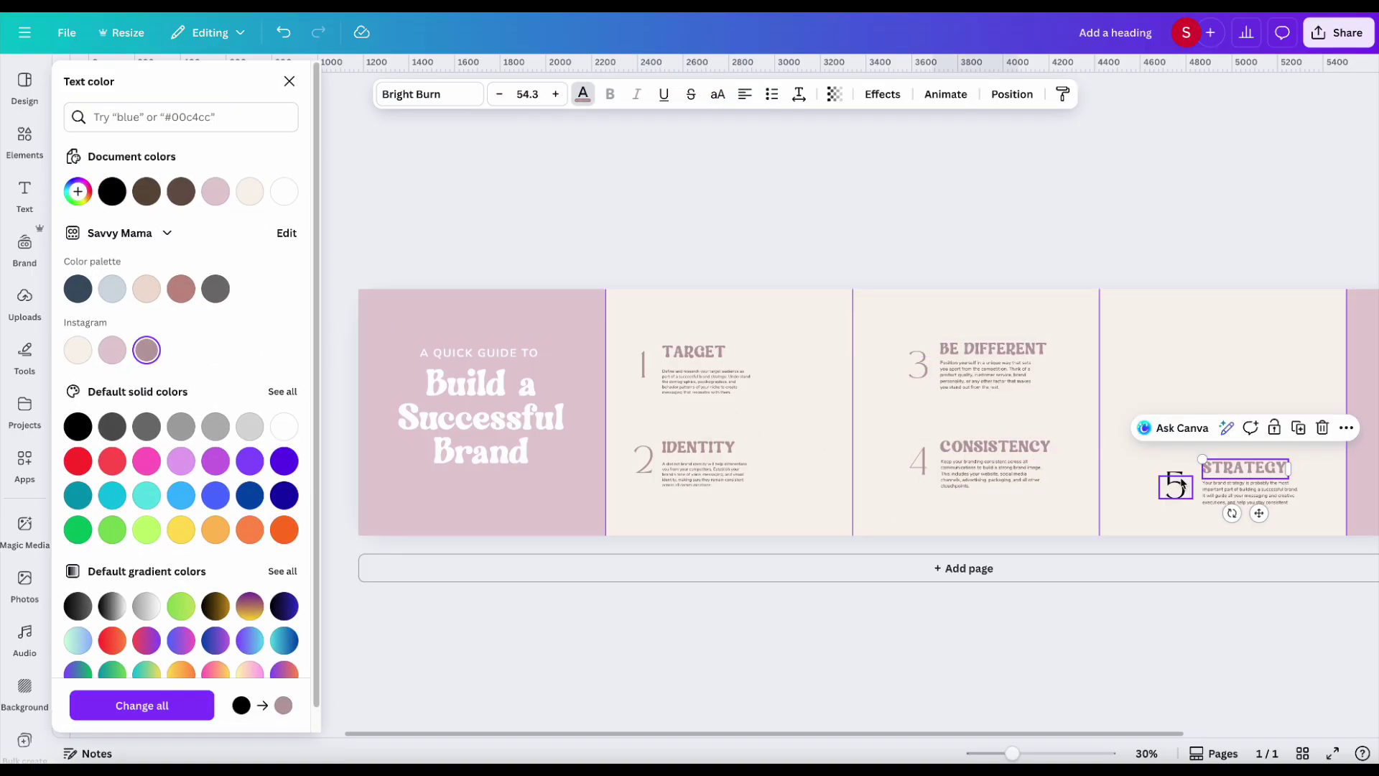
{"action": "left_click", "coordinate": [153, 352]}
Step: Try the dark mauve on the "Build a Successful Brand" heading, then return it to white
{"action": "left_click", "coordinate": [151, 353]}
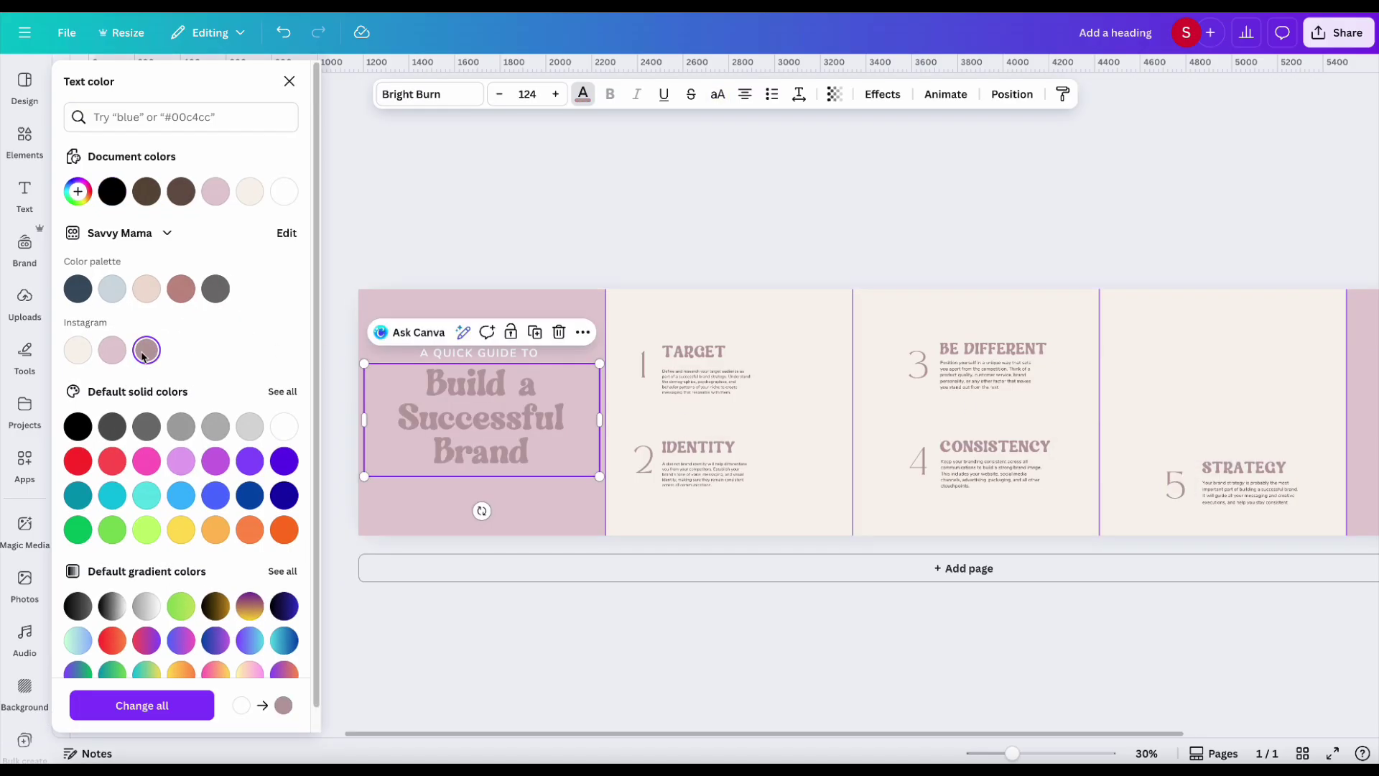
{"action": "left_click", "coordinate": [283, 426]}
{"action": "left_click", "coordinate": [442, 353]}
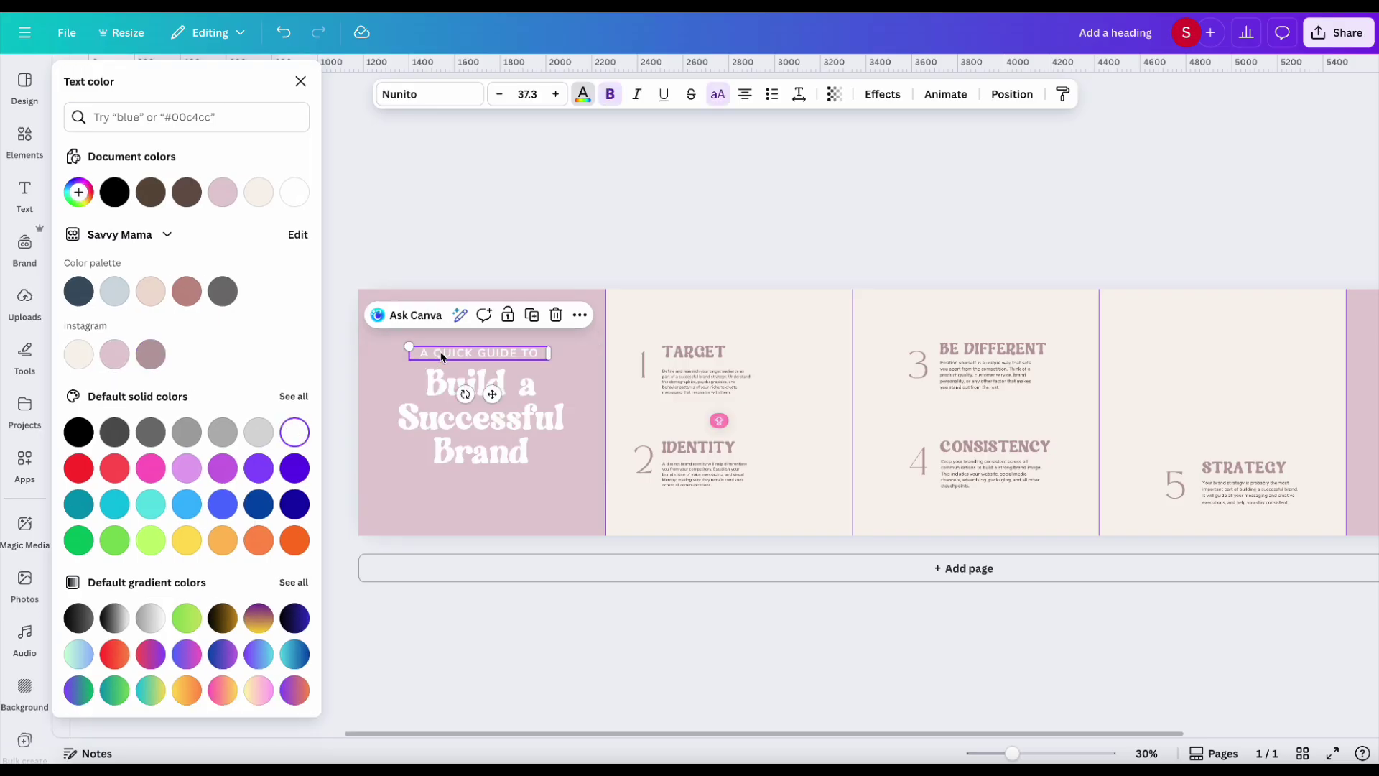
Step: Color the cover's "A QUICK GUIDE TO" line dark mauve, set its size to 38.3 and nudge it slightly upward
{"action": "left_click", "coordinate": [142, 354]}
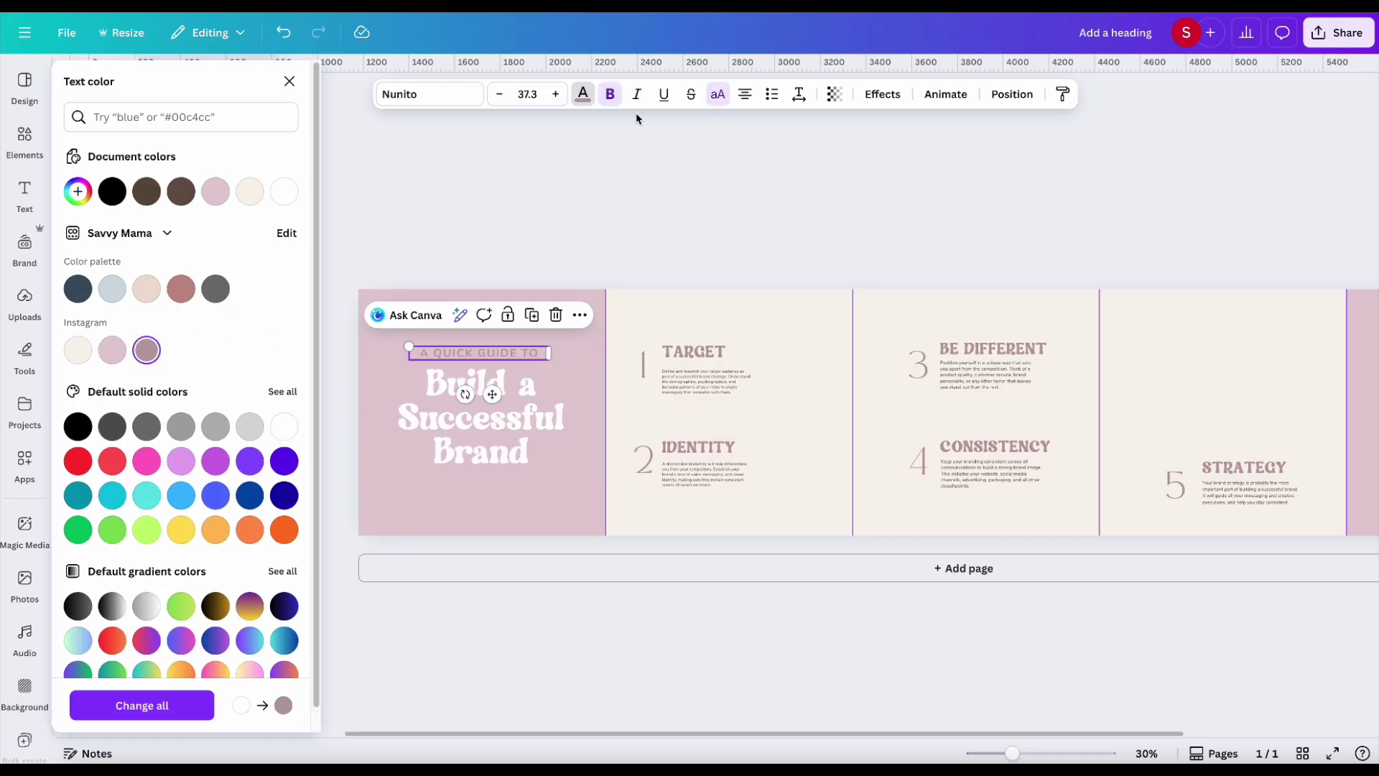
{"action": "left_click", "coordinate": [556, 96]}
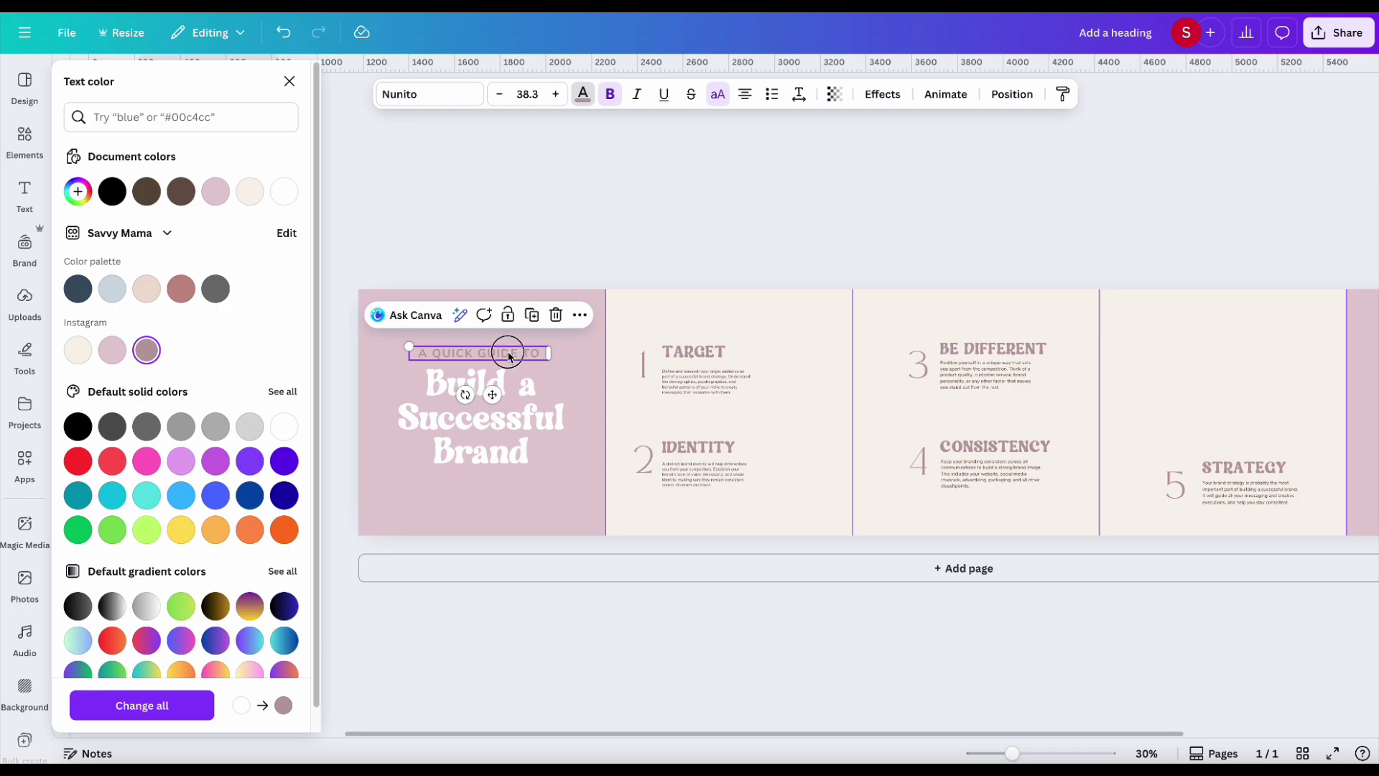
{"action": "left_click_drag", "start_coordinate": [507, 354], "coordinate": [503, 352]}
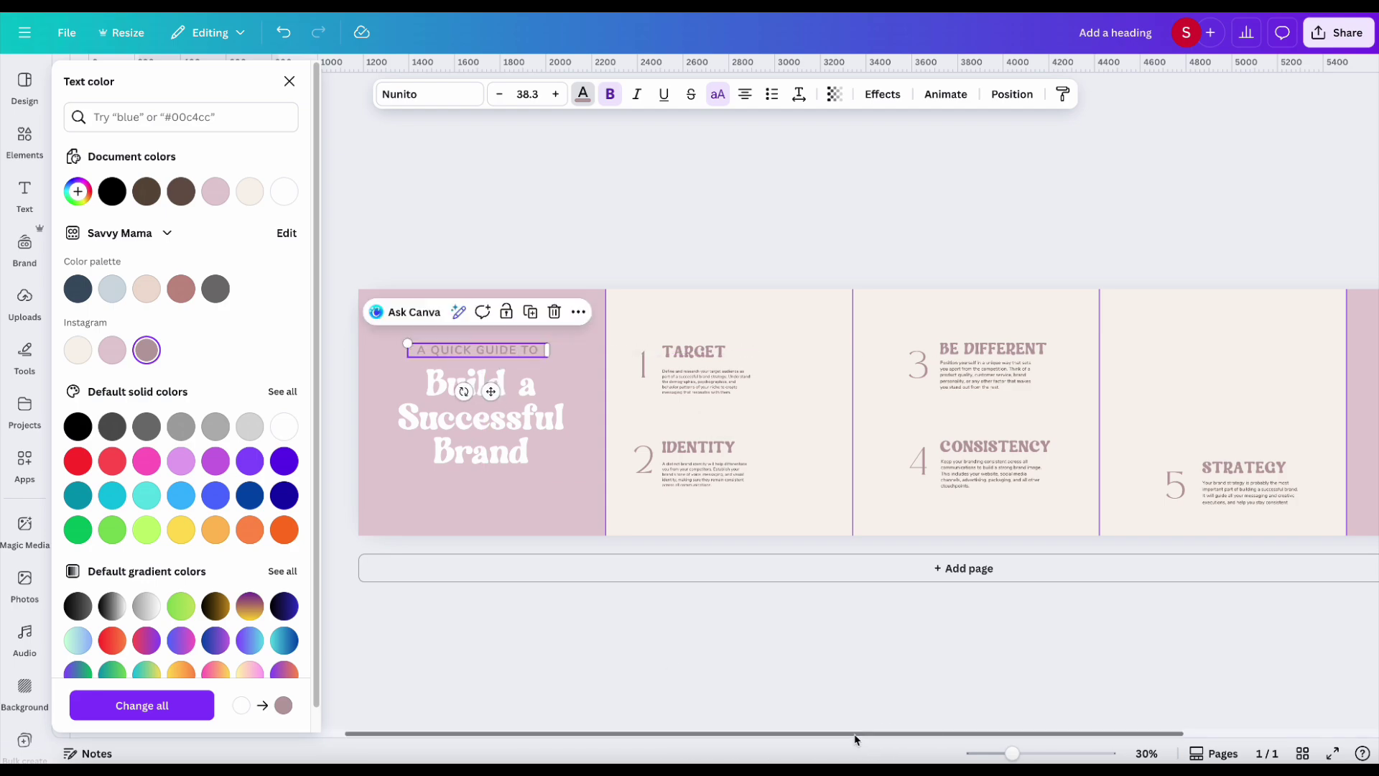
Step: Color the closing panel's "Follow Me!" heading and the "LIKE OUR POSTS", "SAVE FOR LATER" and "SHARE WITH A FRIEND" lines white
{"action": "left_click_drag", "start_coordinate": [856, 734], "coordinate": [1115, 722]}
{"action": "left_click", "coordinate": [1236, 441]}
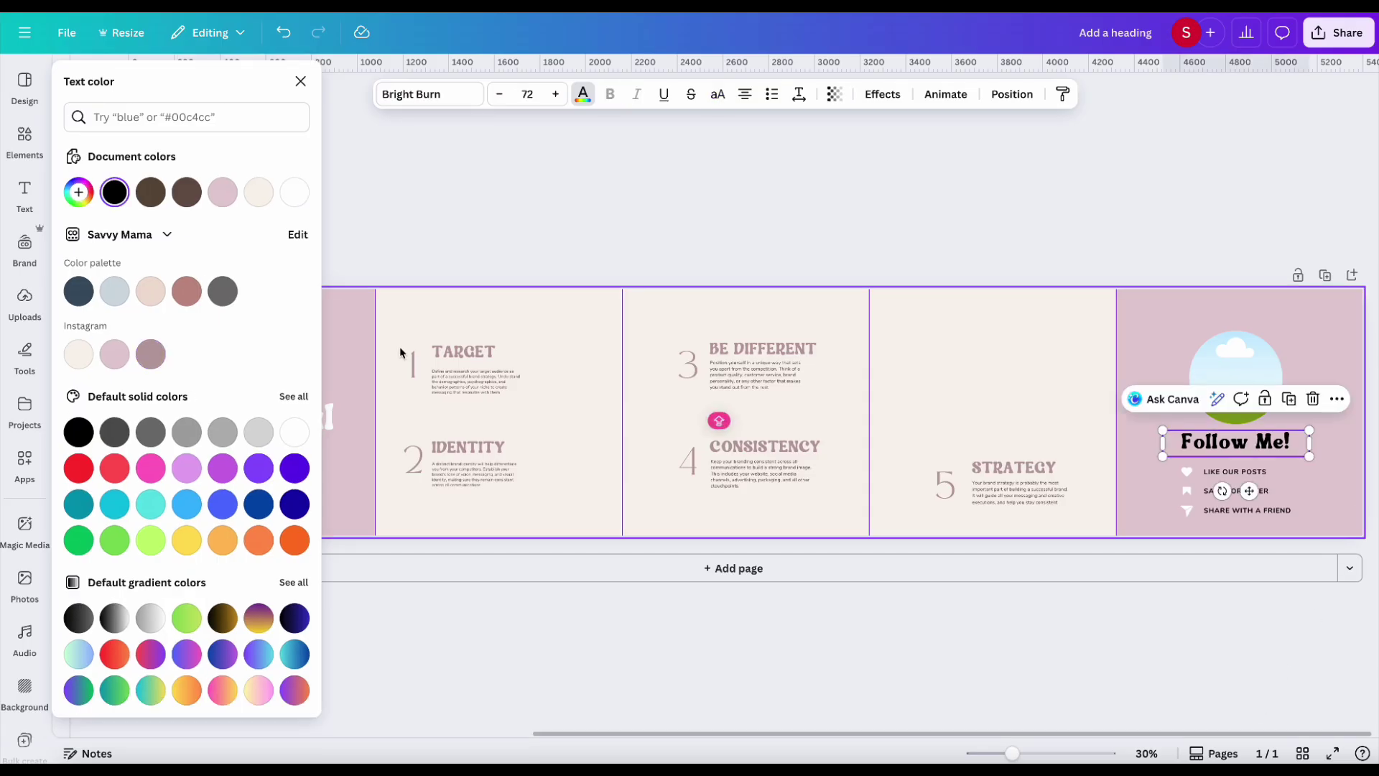
{"action": "left_click", "coordinate": [308, 436]}
{"action": "left_click", "coordinate": [1253, 472]}
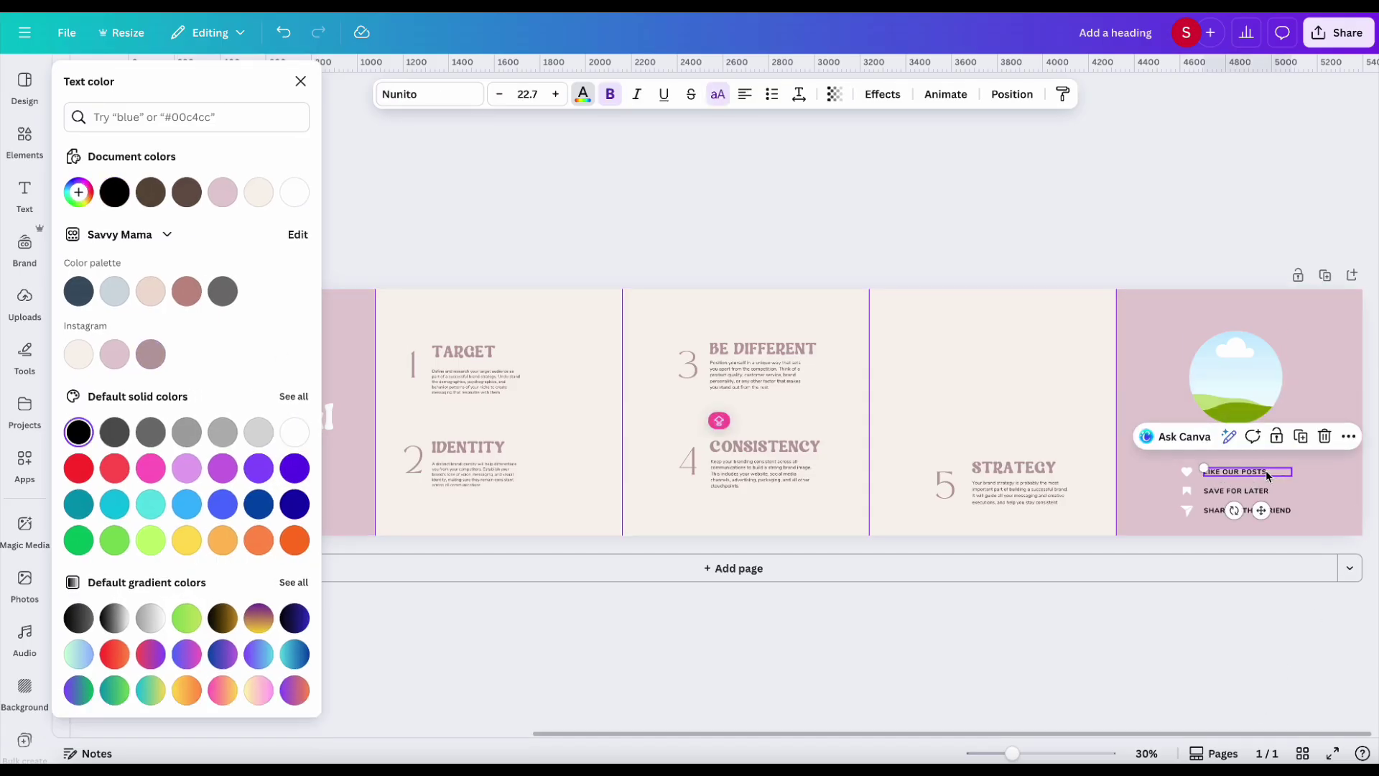
{"action": "left_click", "coordinate": [294, 432]}
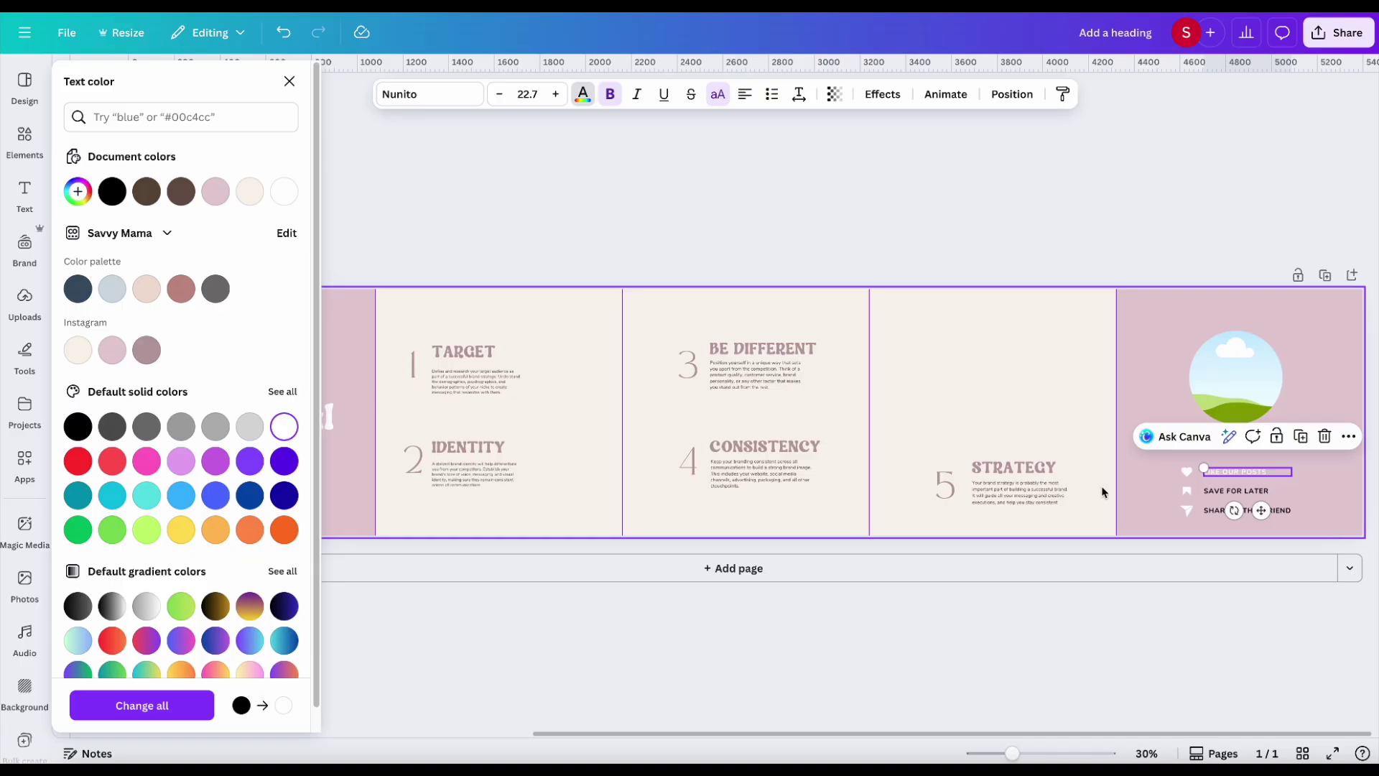
{"action": "left_click", "coordinate": [1245, 490]}
{"action": "left_click", "coordinate": [1253, 510], "text": "shift"}
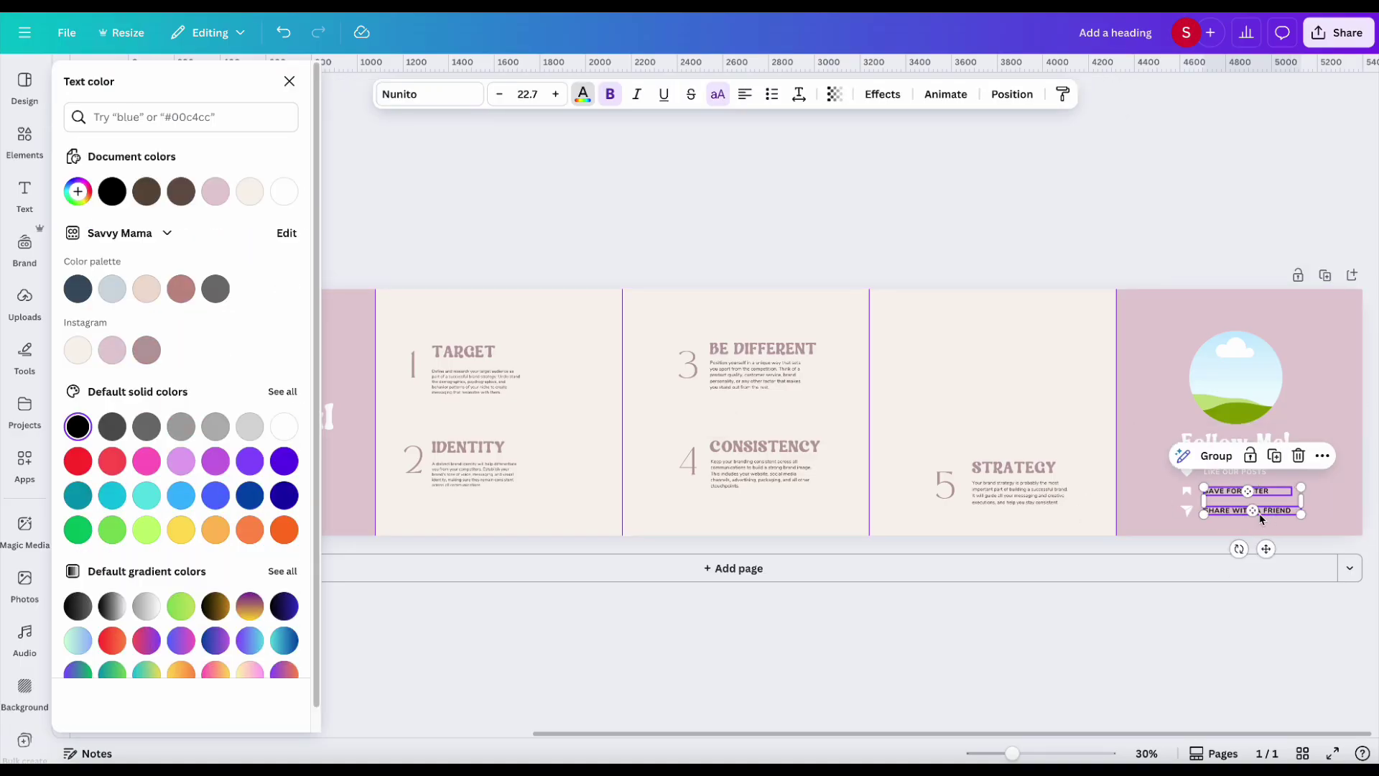
{"action": "left_click", "coordinate": [285, 427]}
{"action": "left_click", "coordinate": [912, 397]}
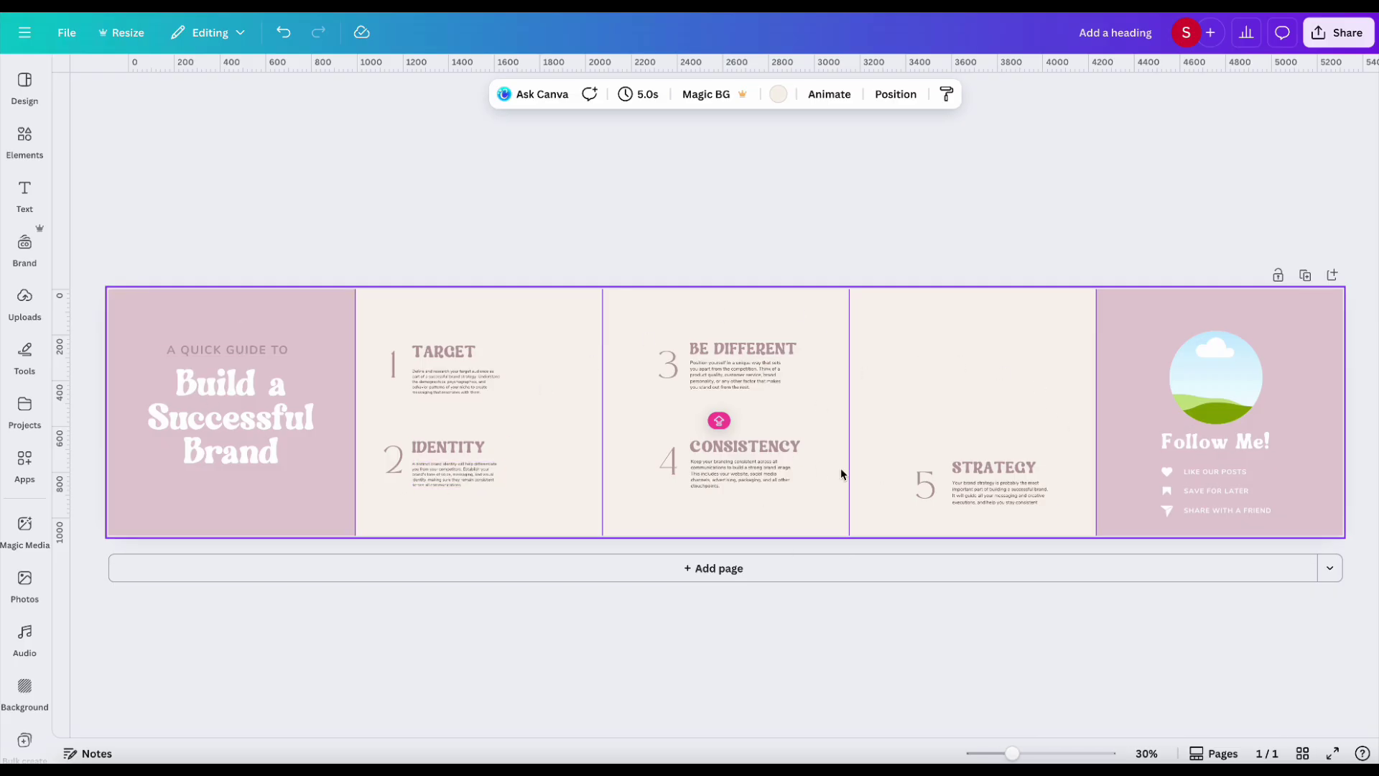
{"action": "left_click", "coordinate": [1222, 206]}
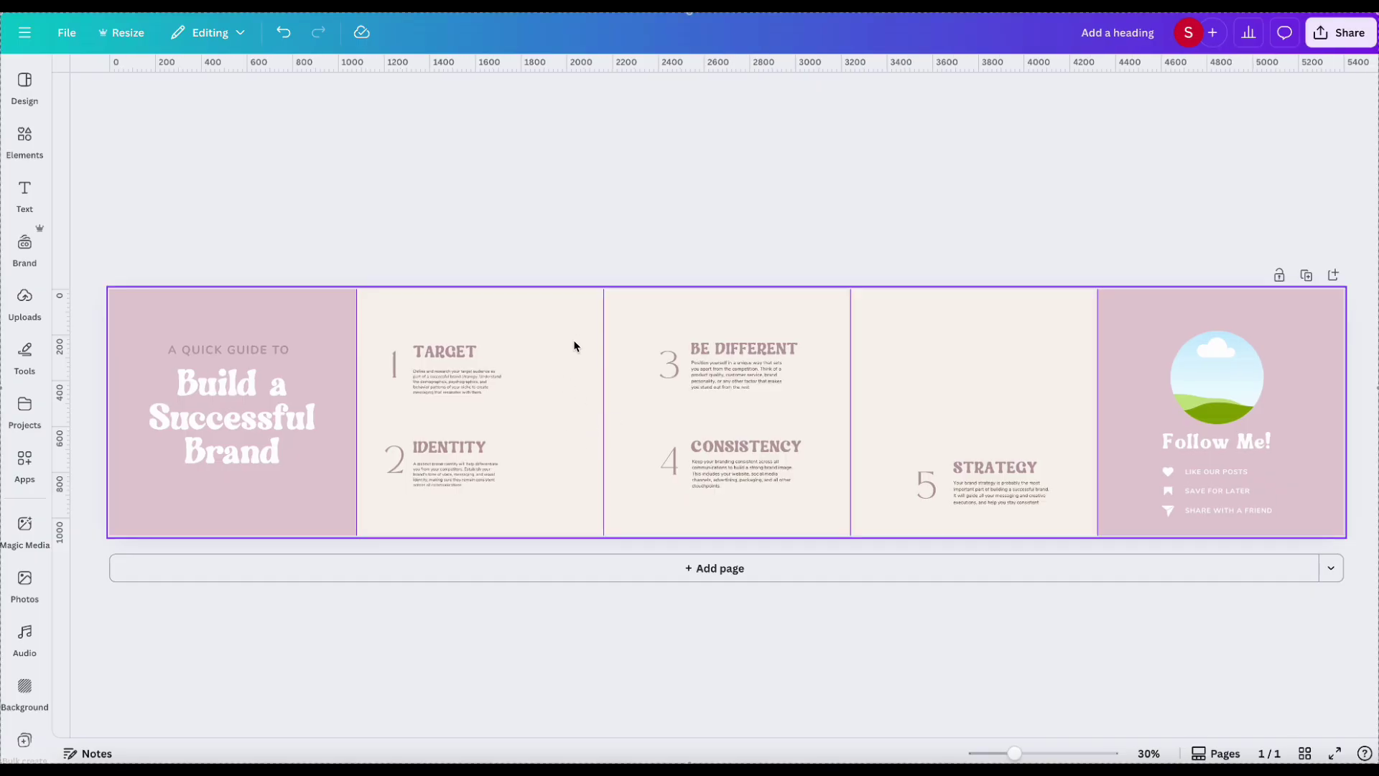
Step: Insert a square photo frame, crop it to a portrait shape and place it slightly tilted across the boundary between the second and third panels
{"action": "left_click", "coordinate": [40, 153]}
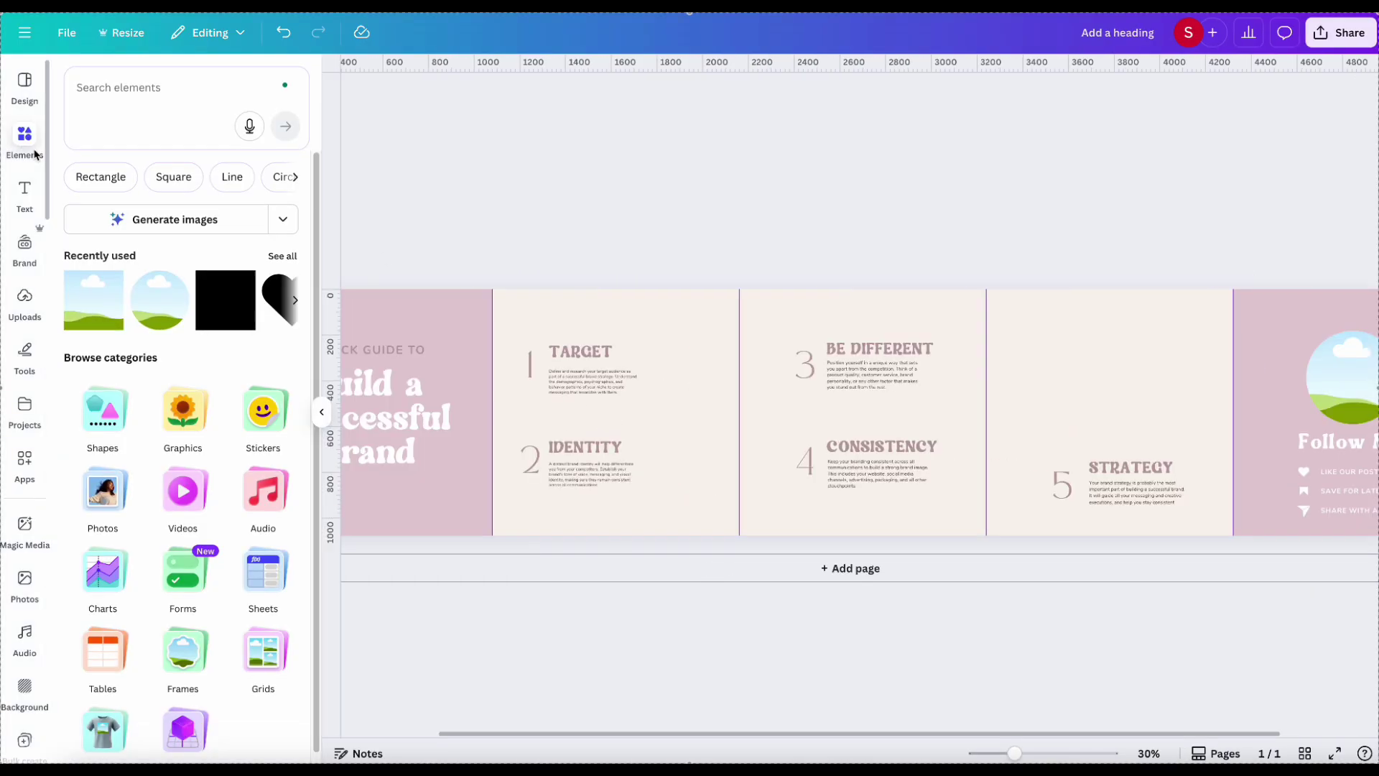
{"action": "left_click", "coordinate": [195, 666]}
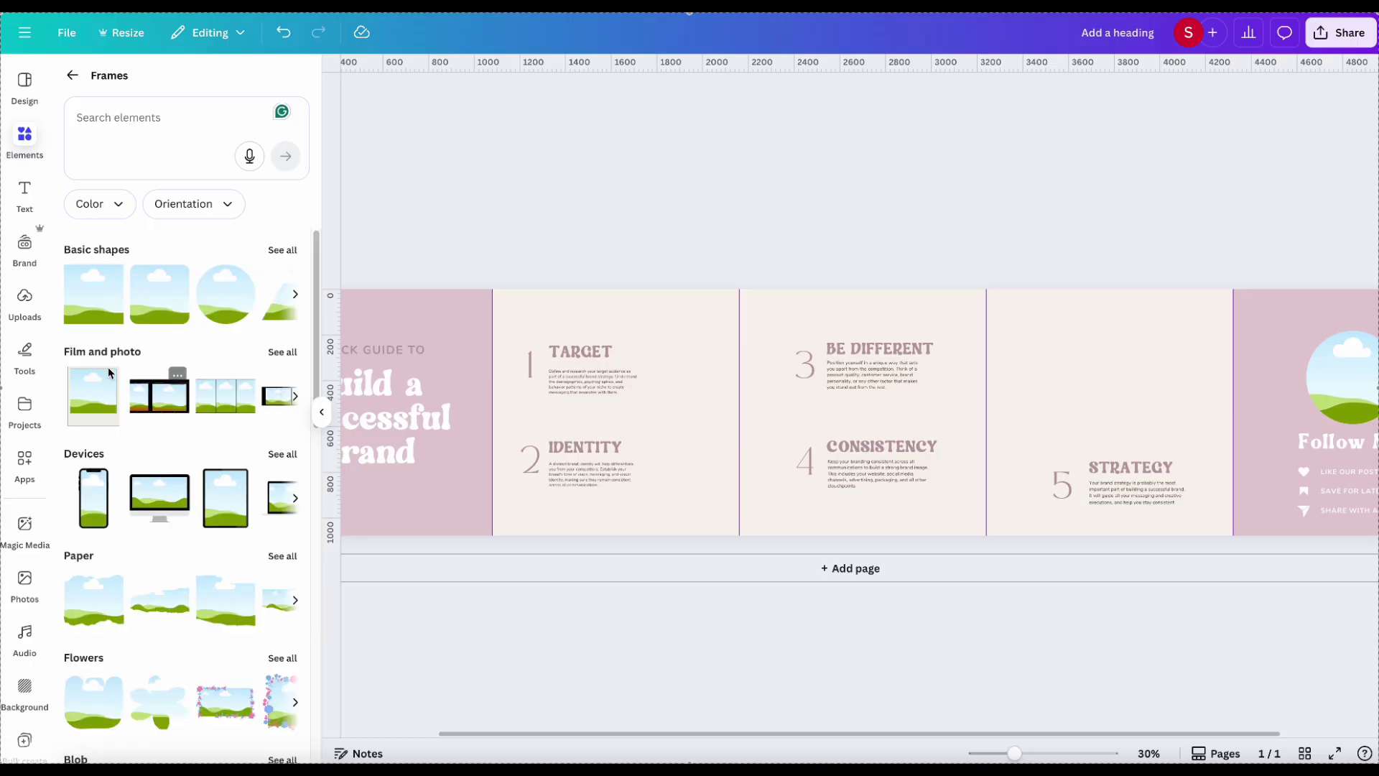
{"action": "left_click", "coordinate": [93, 297]}
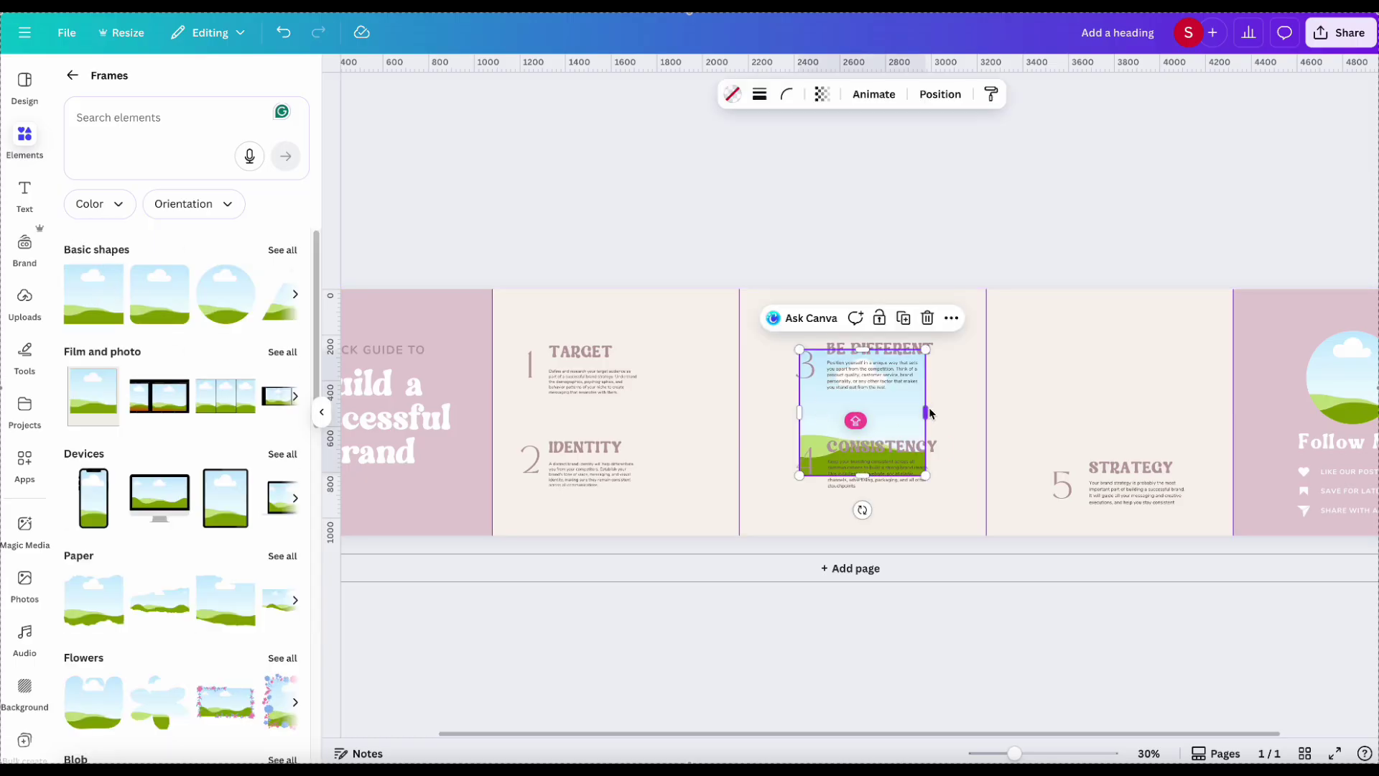
{"action": "left_click_drag", "start_coordinate": [925, 411], "coordinate": [880, 412]}
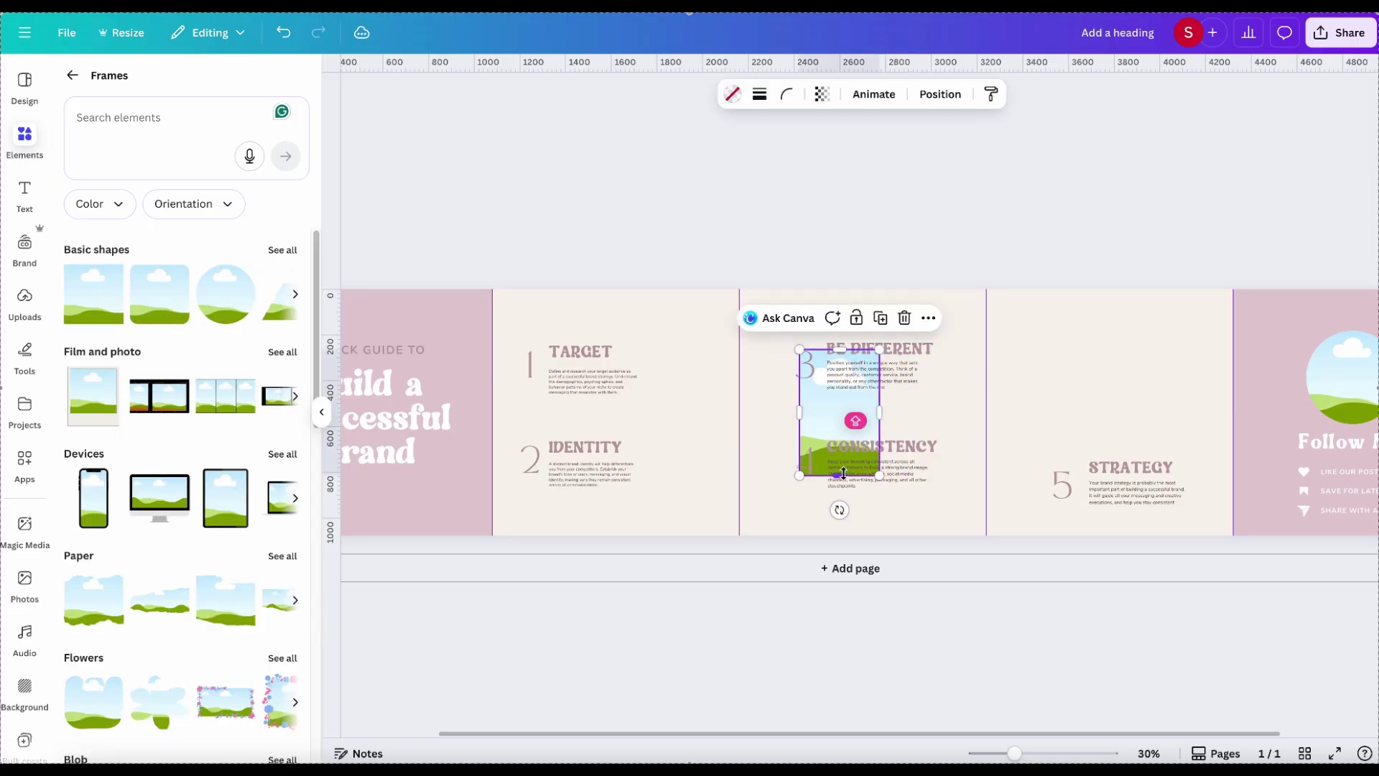
{"action": "left_click_drag", "start_coordinate": [840, 475], "coordinate": [708, 381]}
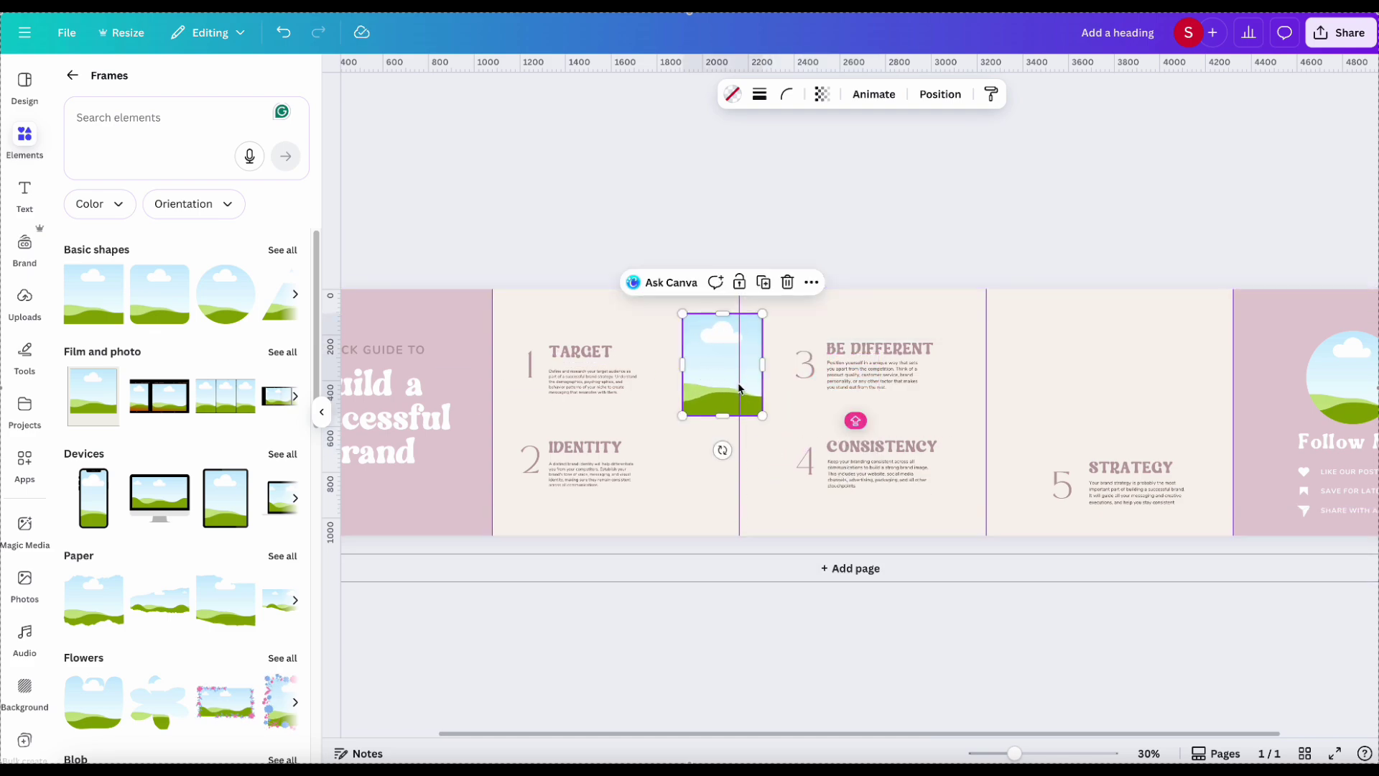
{"action": "left_click_drag", "start_coordinate": [722, 386], "coordinate": [720, 384]}
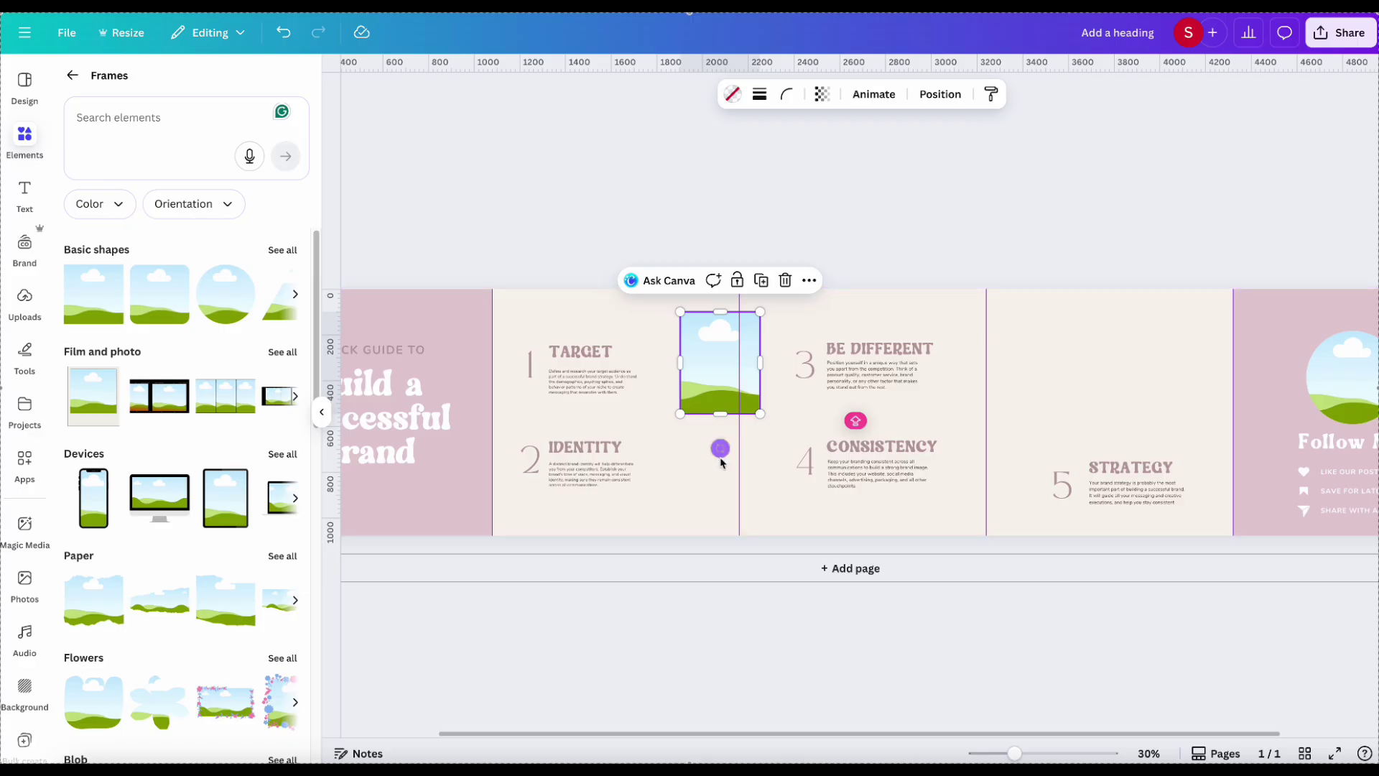
{"action": "left_click_drag", "start_coordinate": [726, 452], "coordinate": [731, 449]}
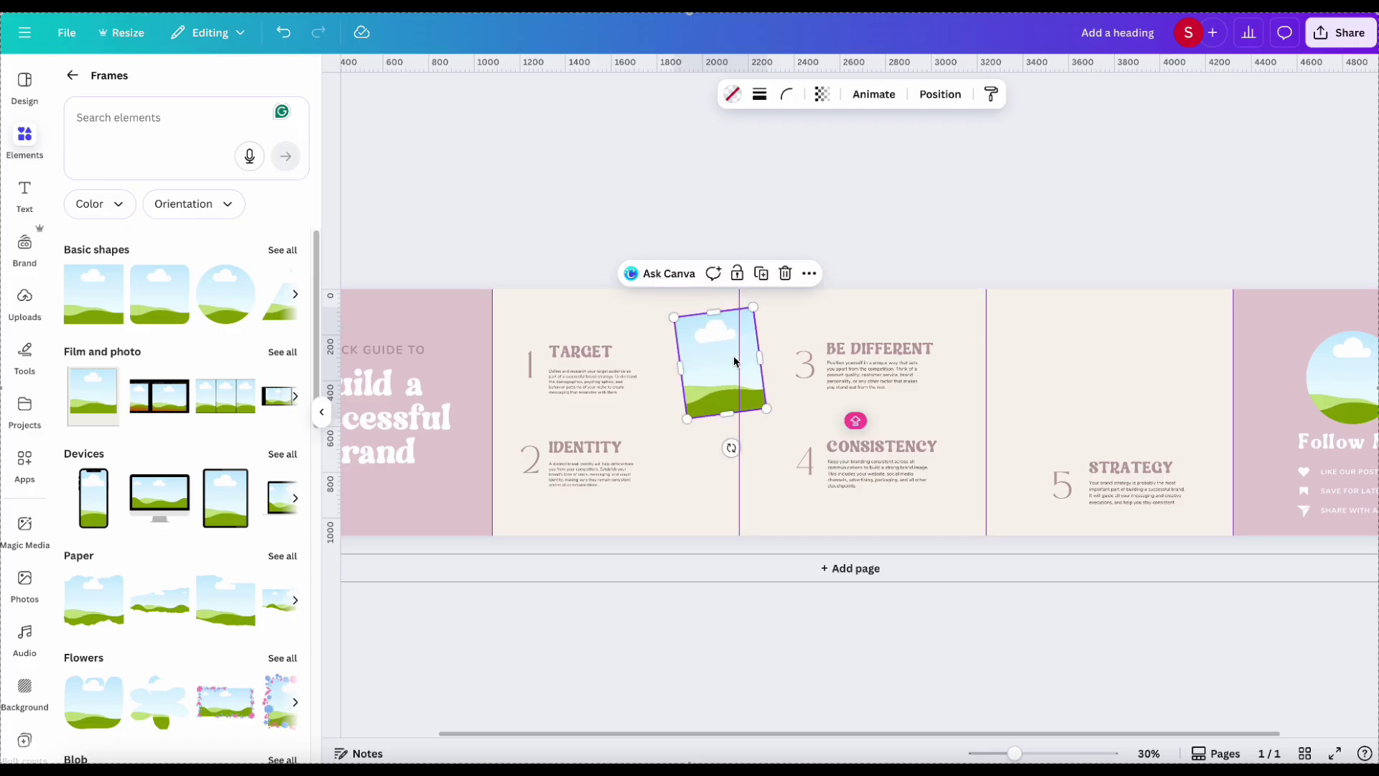
Step: Duplicate the tilted frame, place the copy directly below it and tilt it the opposite way
{"action": "left_click", "coordinate": [762, 278]}
{"action": "left_click_drag", "start_coordinate": [726, 375], "coordinate": [727, 464]}
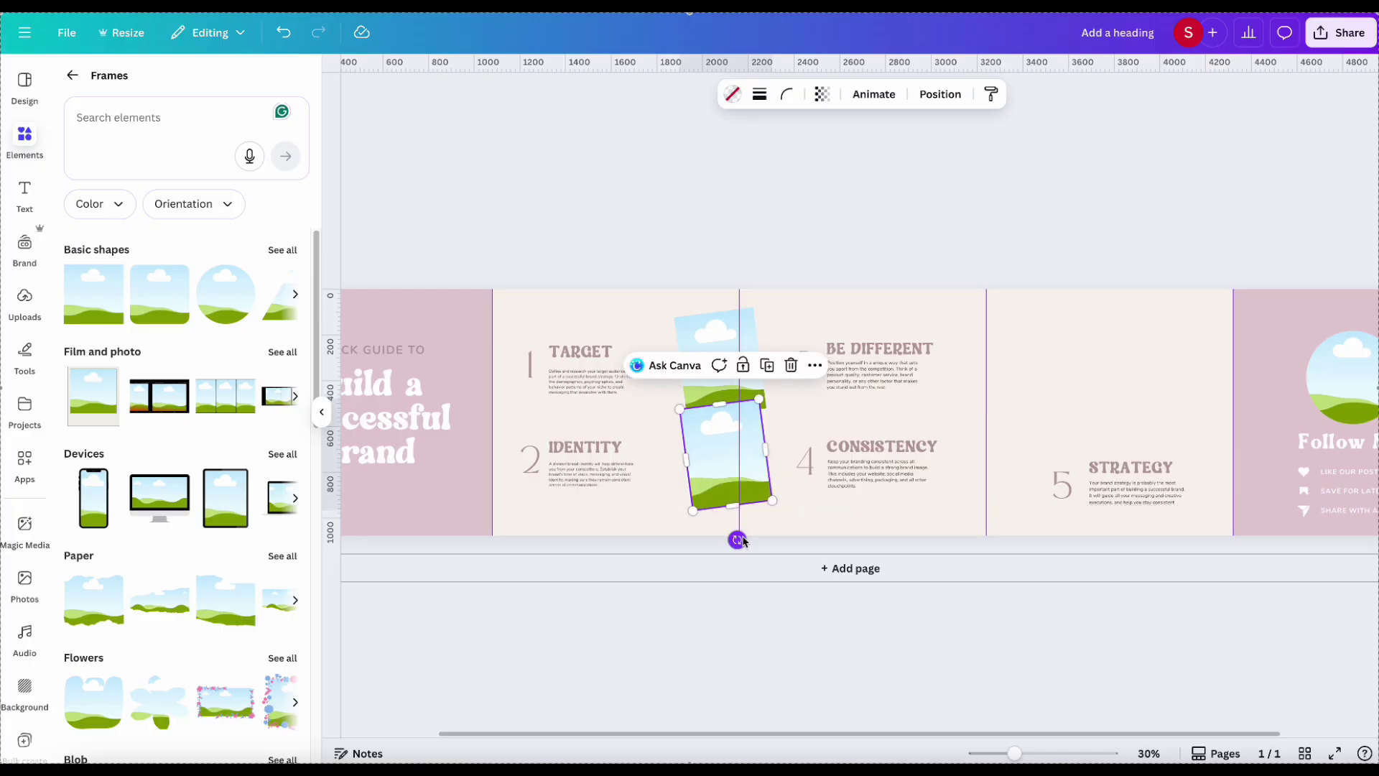
{"action": "left_click_drag", "start_coordinate": [742, 540], "coordinate": [720, 541]}
{"action": "left_click_drag", "start_coordinate": [720, 443], "coordinate": [729, 454]}
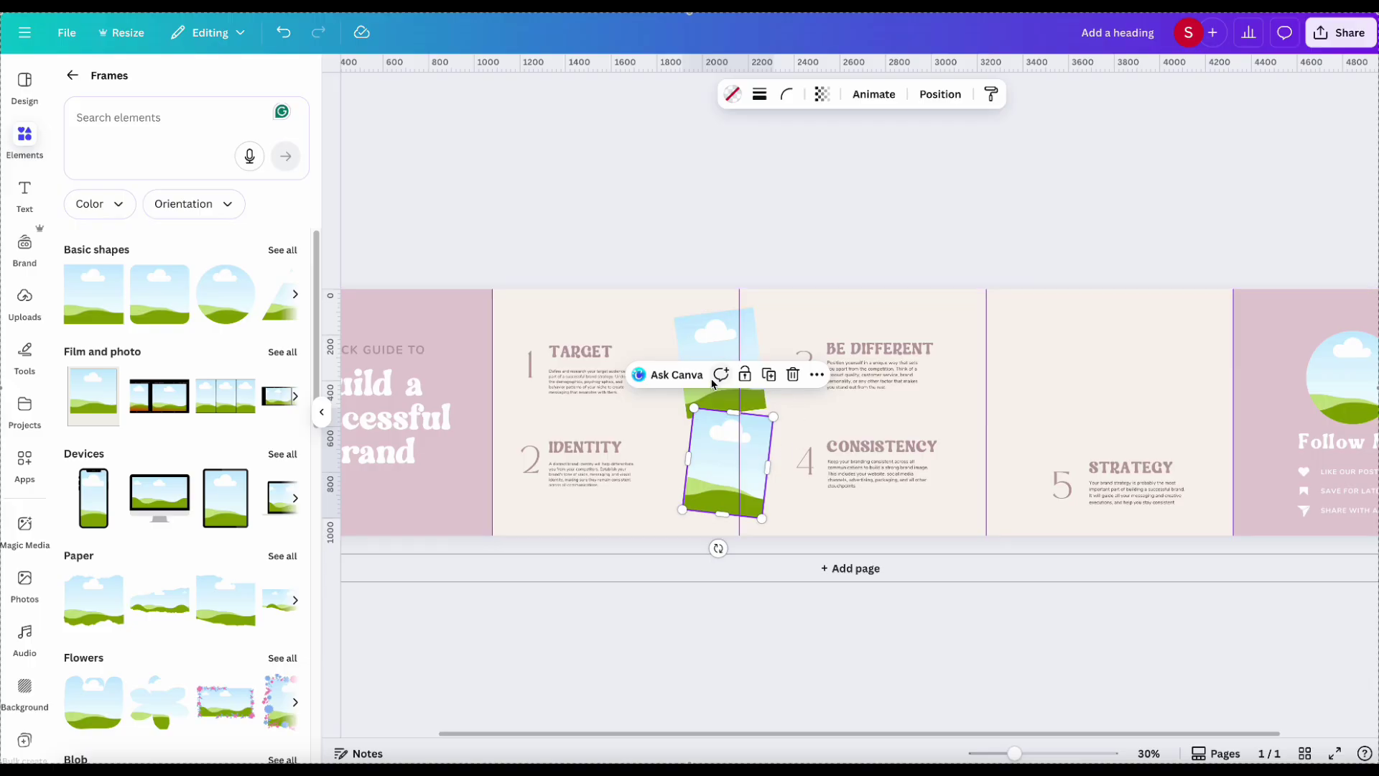
Step: Duplicate both tilted frames and arrange the copies side by side above "STRATEGY" on the fourth panel
{"action": "left_click", "coordinate": [713, 346], "text": "shift"}
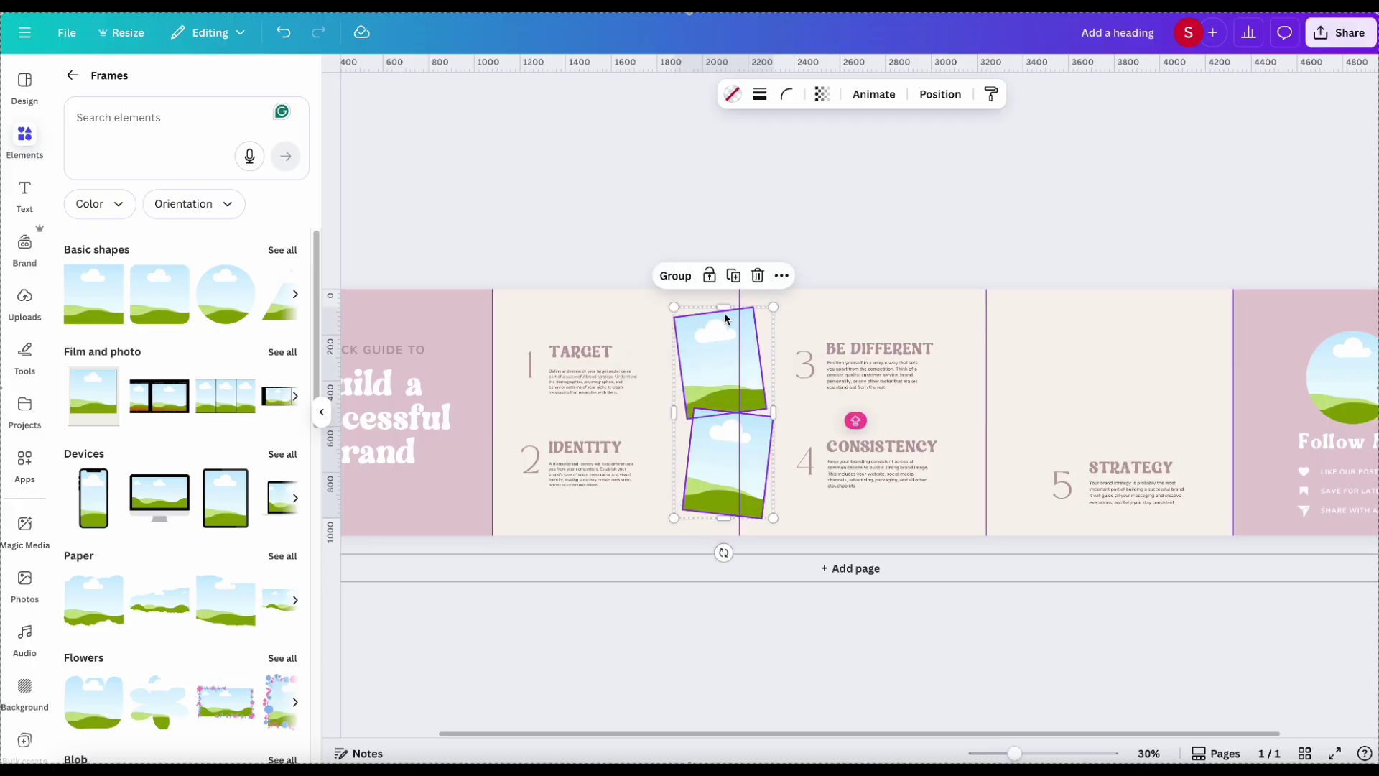
{"action": "left_click", "coordinate": [734, 276]}
{"action": "left_click_drag", "start_coordinate": [775, 381], "coordinate": [1120, 395]}
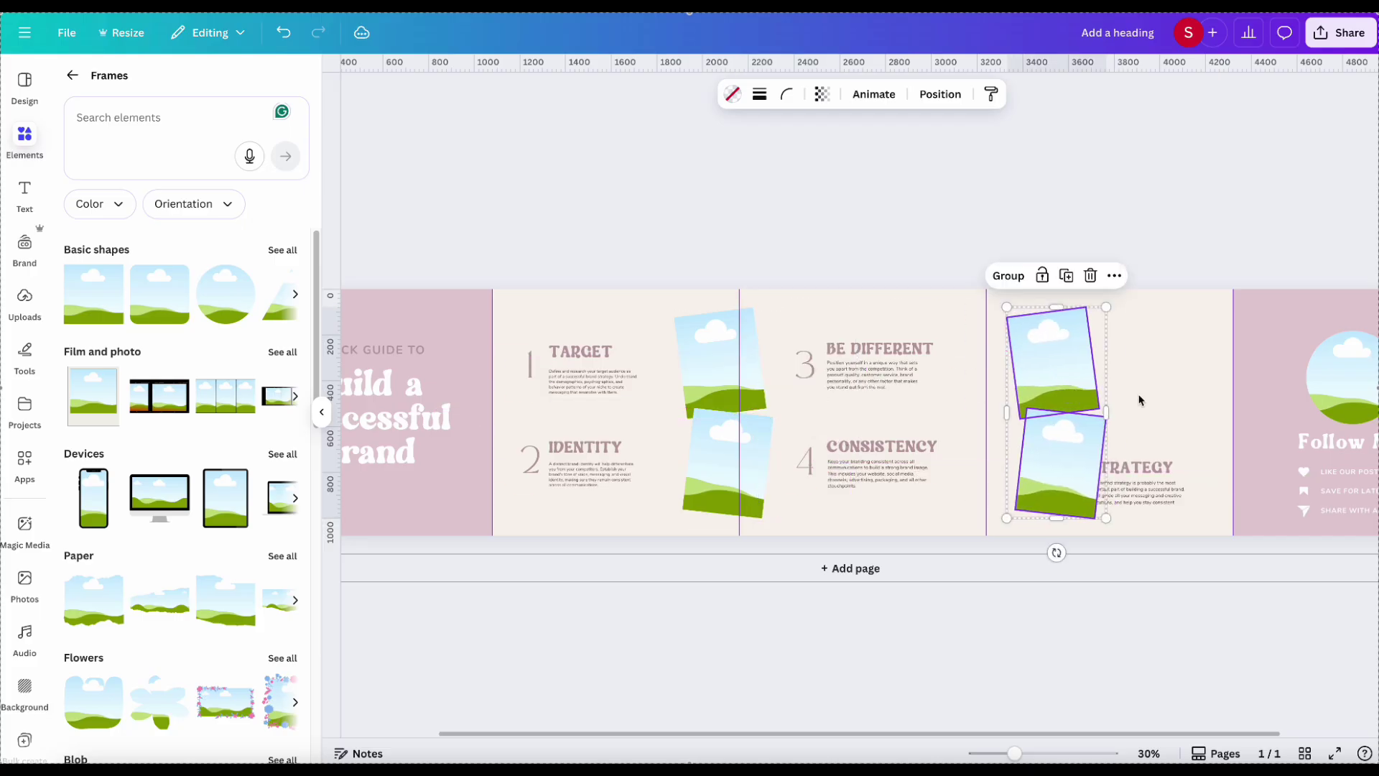
{"action": "left_click_drag", "start_coordinate": [1067, 435], "coordinate": [1174, 363]}
{"action": "left_click_drag", "start_coordinate": [1056, 377], "coordinate": [1081, 402]}
{"action": "left_click", "coordinate": [1164, 395]}
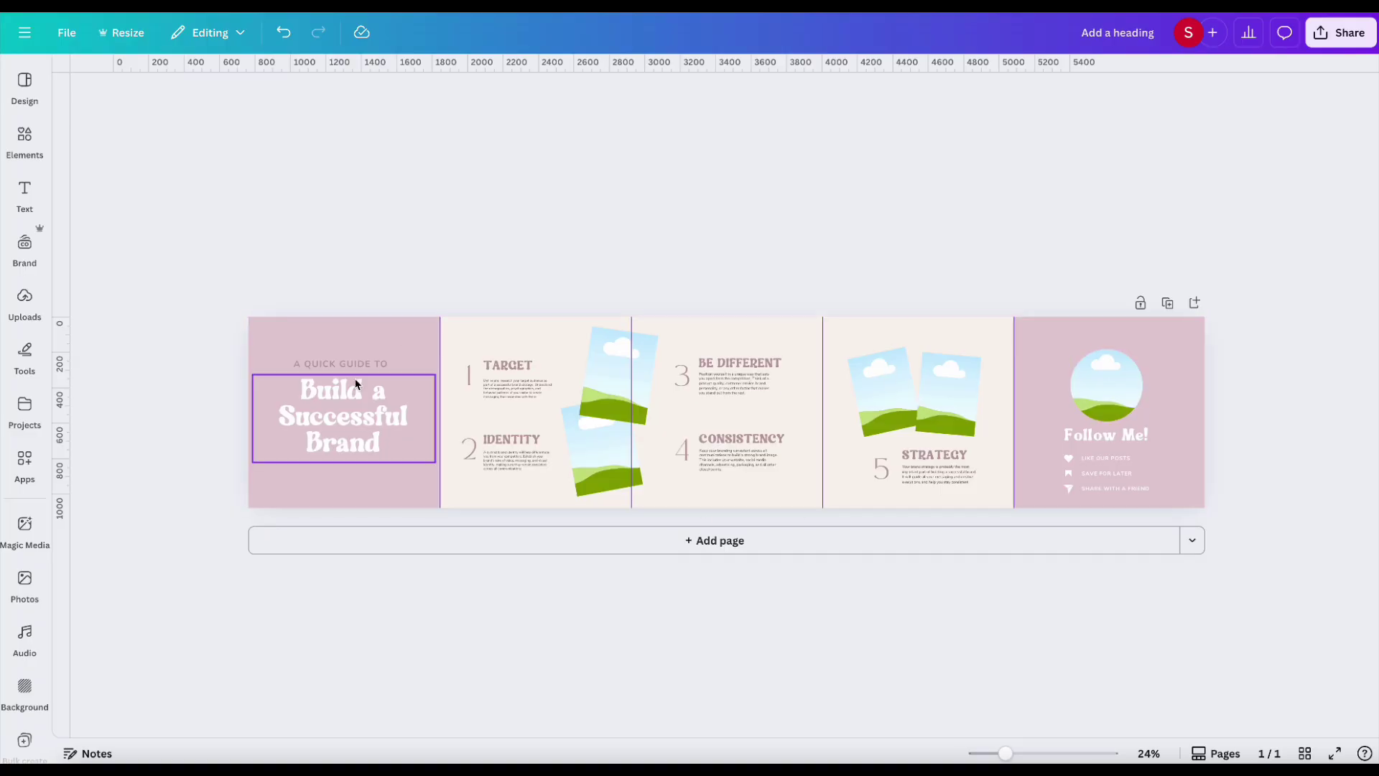
Step: Fill the four tilted frames with pink workspace photos from the "PINK" uploads and the closing panel's round frame with a portrait photo
{"action": "left_click", "coordinate": [31, 312]}
{"action": "left_click", "coordinate": [36, 144]}
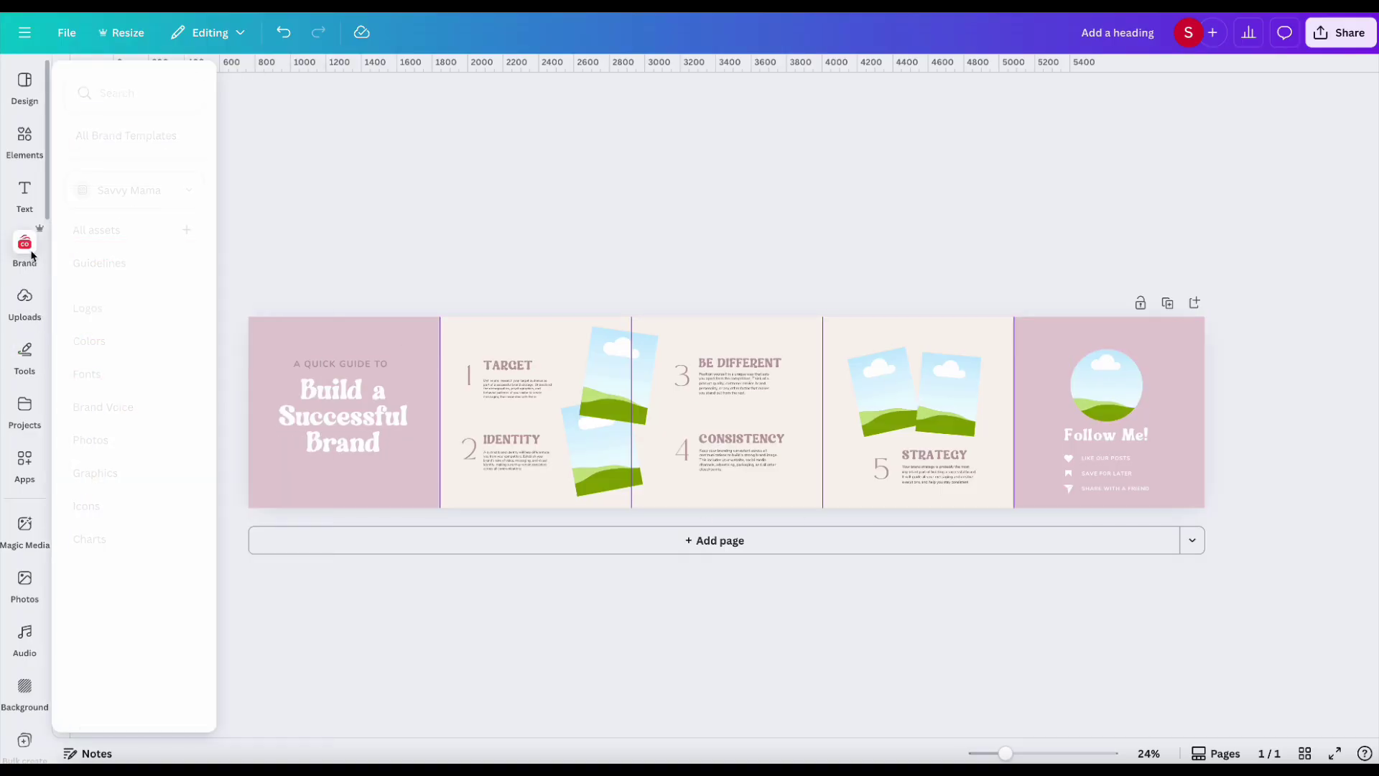
{"action": "left_click", "coordinate": [72, 82]}
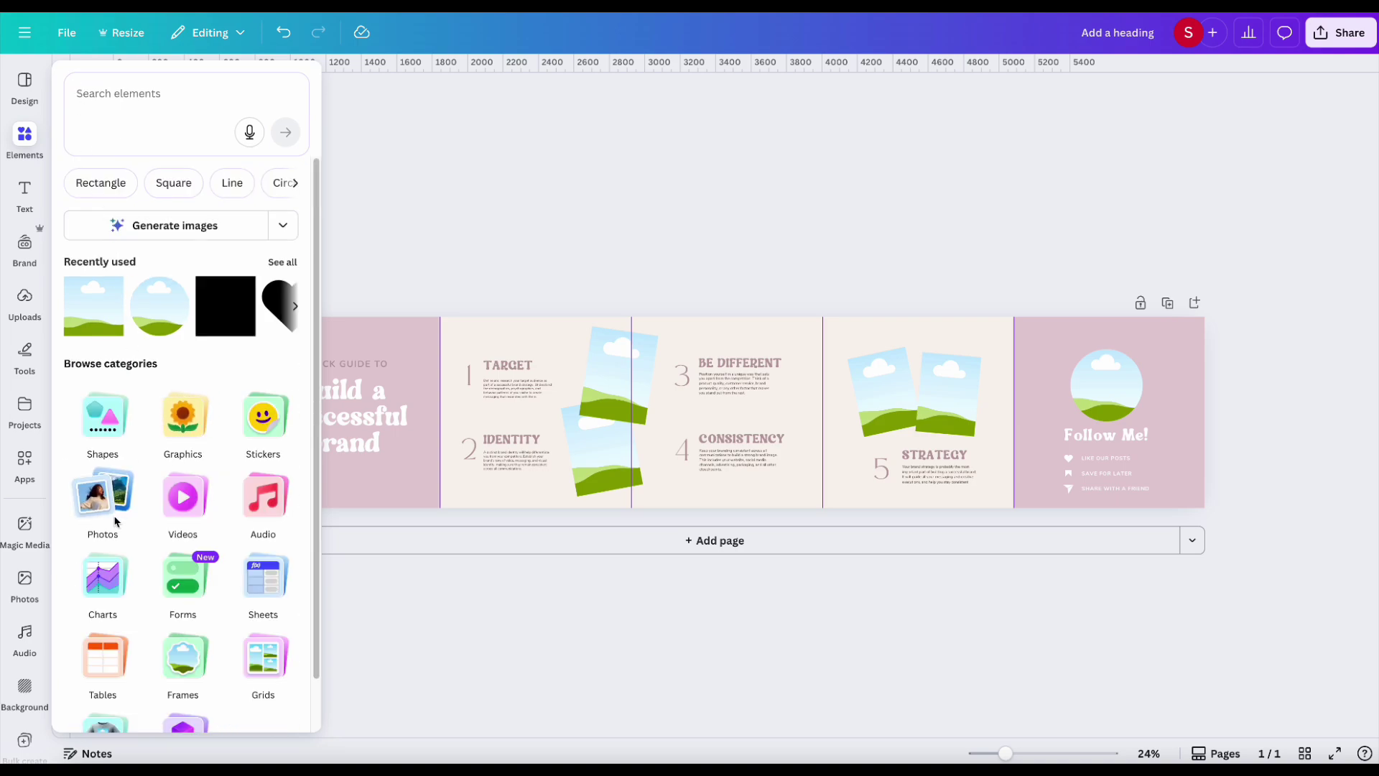
{"action": "left_click", "coordinate": [24, 244]}
{"action": "left_click", "coordinate": [24, 196]}
{"action": "left_click", "coordinate": [25, 305]}
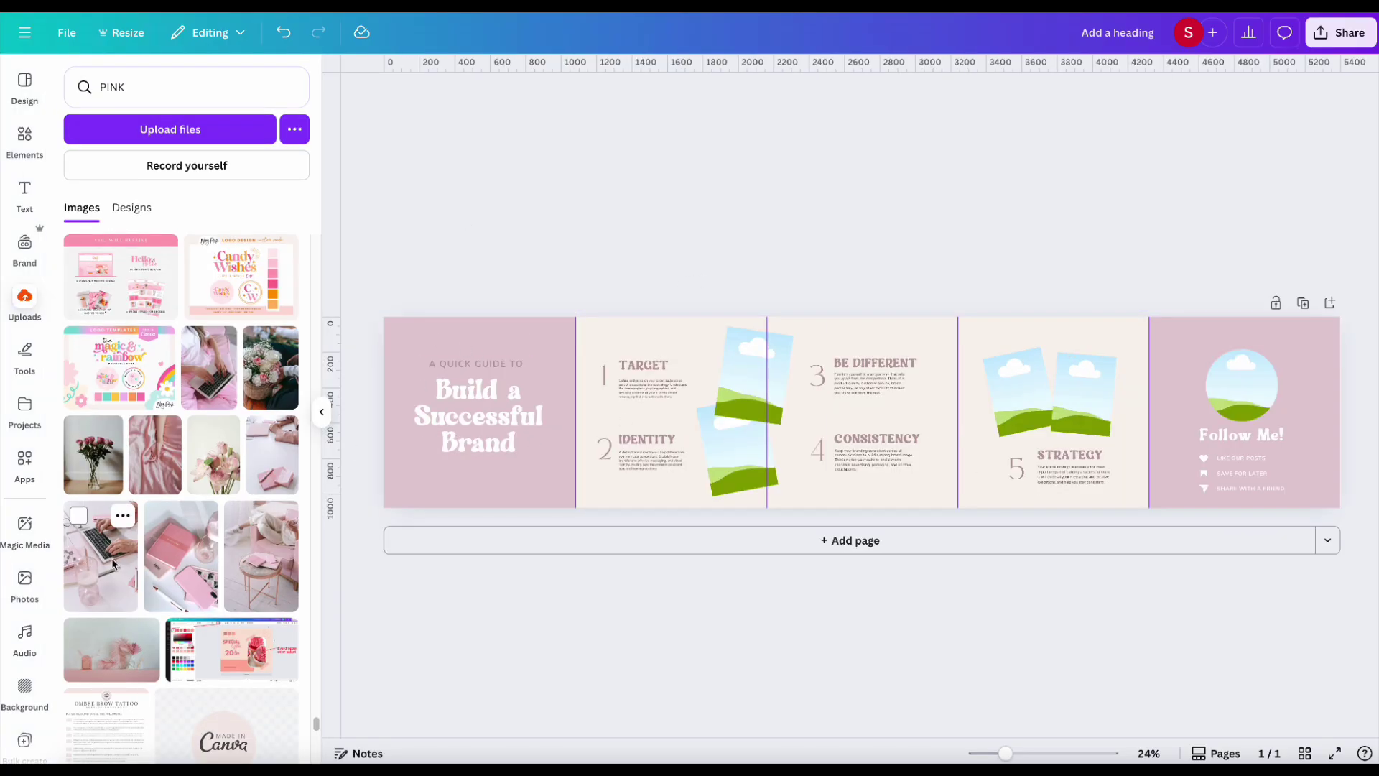
{"action": "left_click_drag", "start_coordinate": [100, 557], "coordinate": [751, 475]}
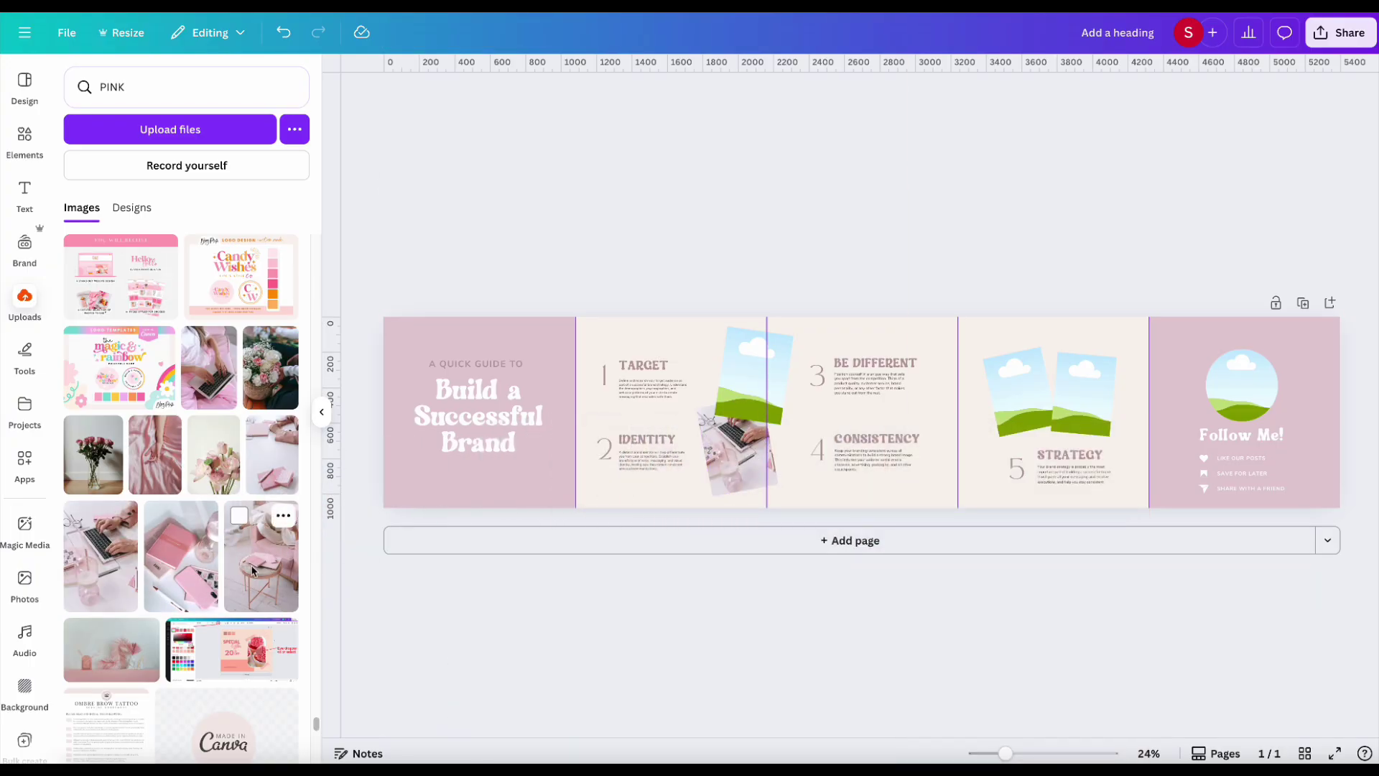
{"action": "left_click_drag", "start_coordinate": [252, 570], "coordinate": [754, 374]}
{"action": "left_click_drag", "start_coordinate": [118, 579], "coordinate": [311, 424]}
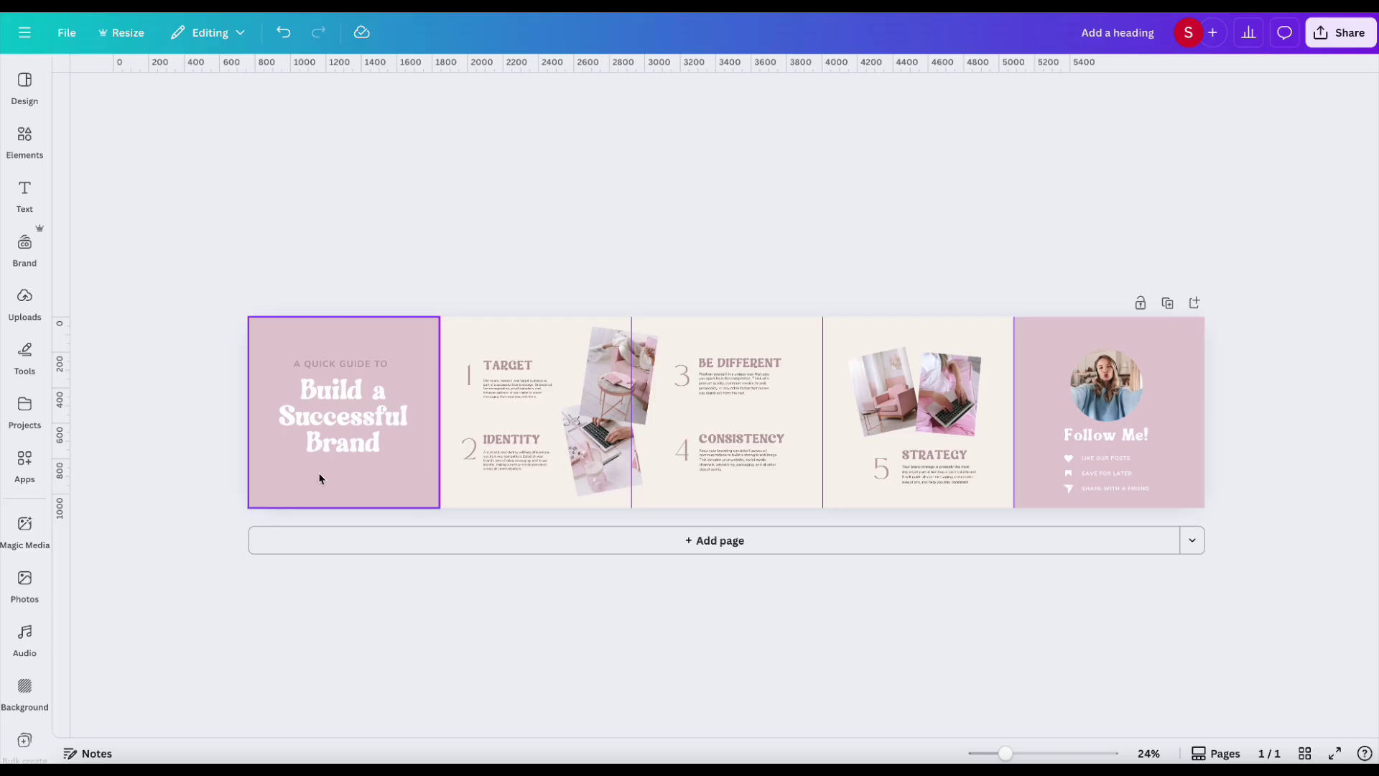
Step: Find the thick straight black arrow among the "arrow" graphics and place it horizontally under the cover heading, pointing toward the next panel
{"action": "left_click", "coordinate": [36, 160]}
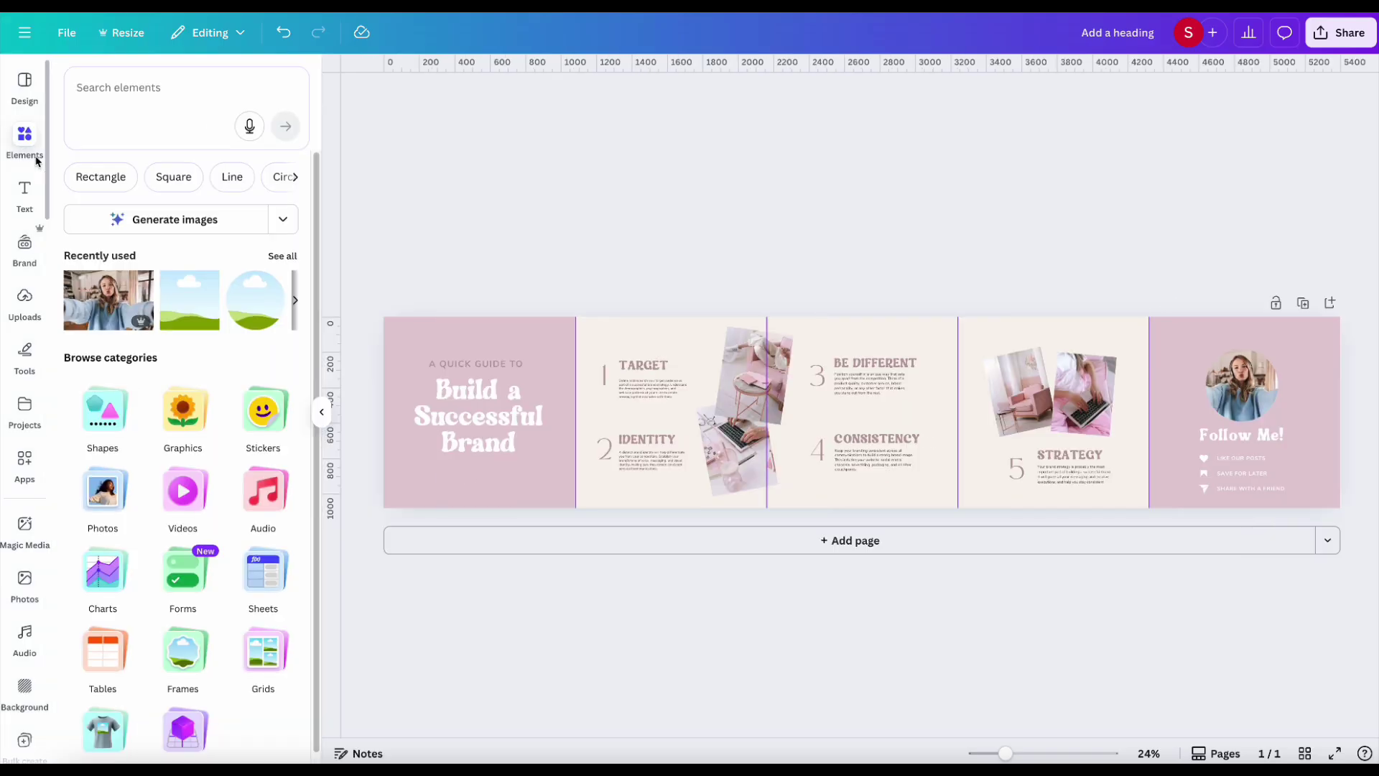
{"action": "left_click", "coordinate": [130, 127]}
{"action": "type", "text": "arrow"}
{"action": "key", "text": "Return"}
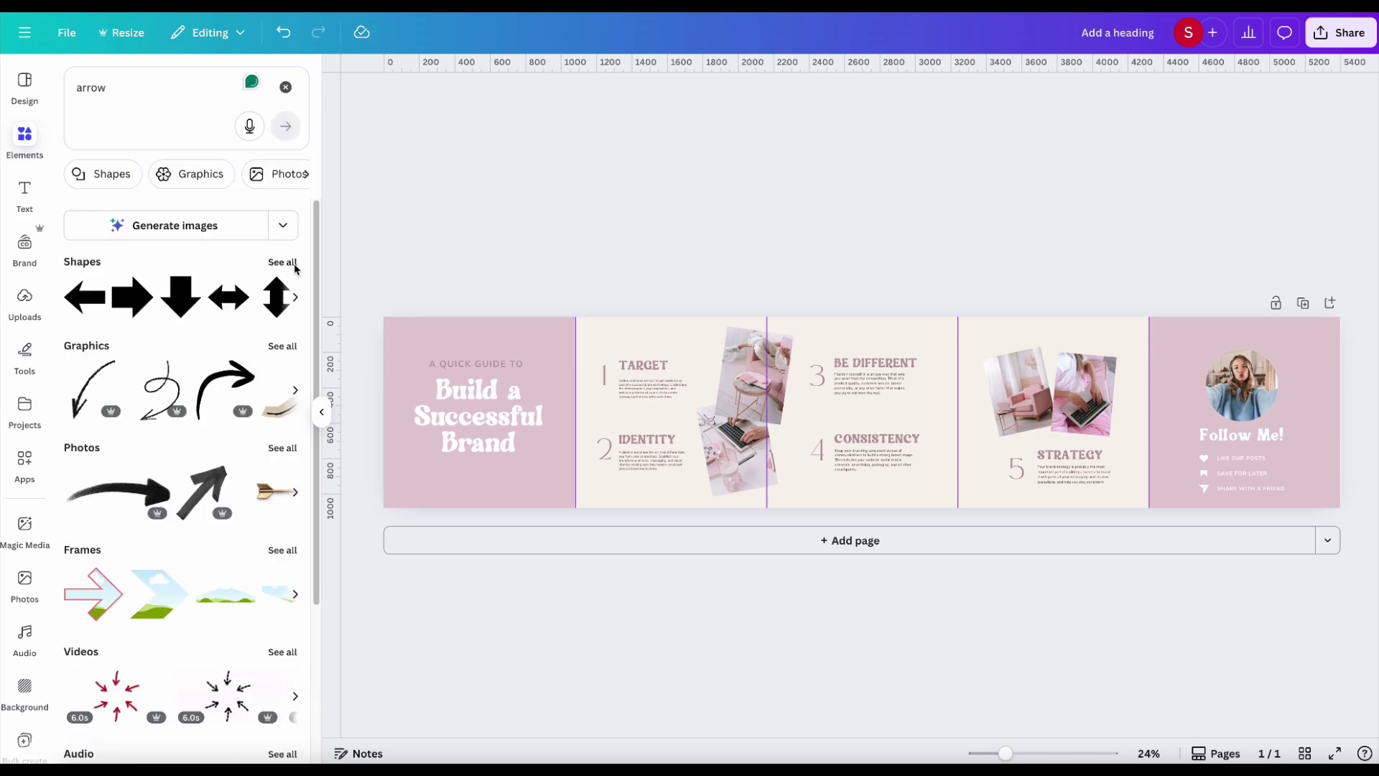
{"action": "left_click", "coordinate": [275, 347]}
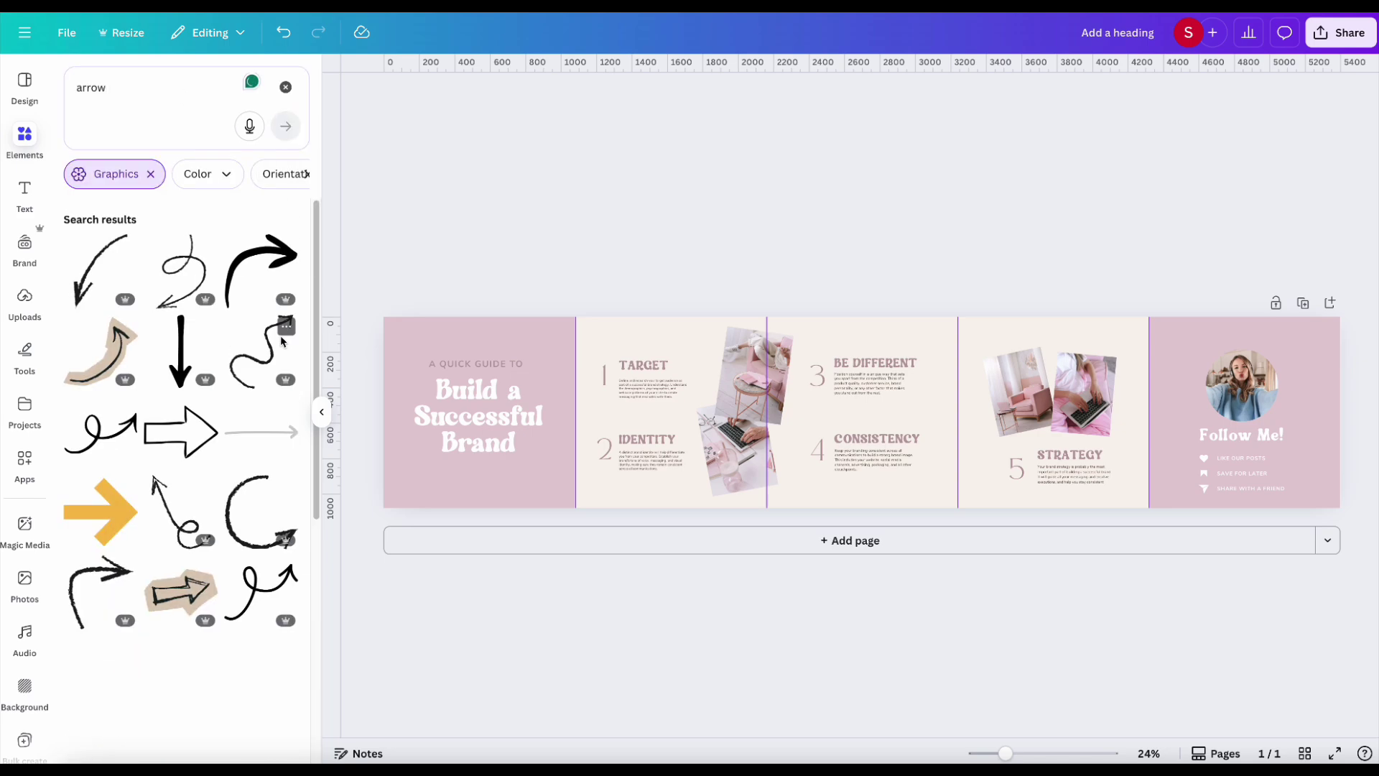
{"action": "scroll", "coordinate": [196, 399], "scroll_direction": "down", "scroll_amount": 4}
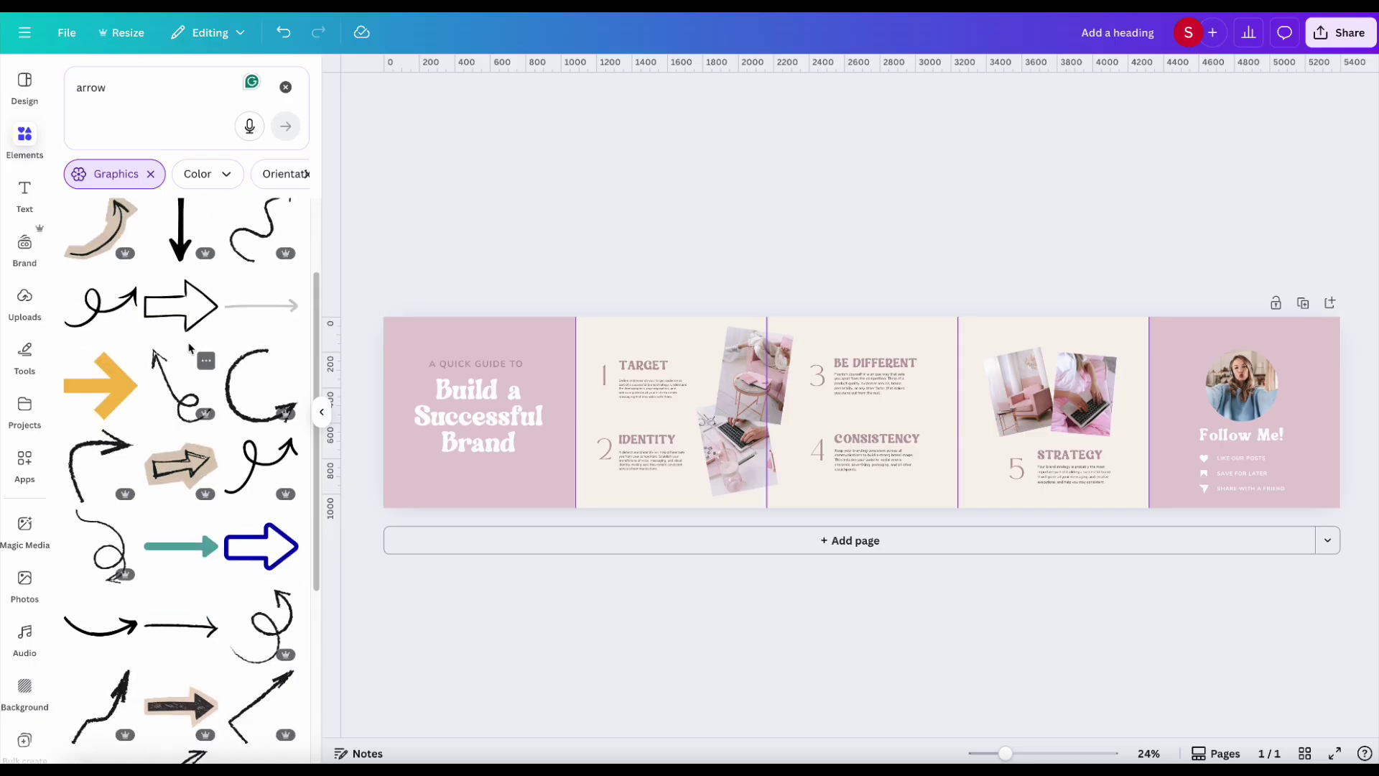
{"action": "scroll", "coordinate": [204, 438], "scroll_direction": "up", "scroll_amount": 4}
{"action": "left_click", "coordinate": [181, 351]}
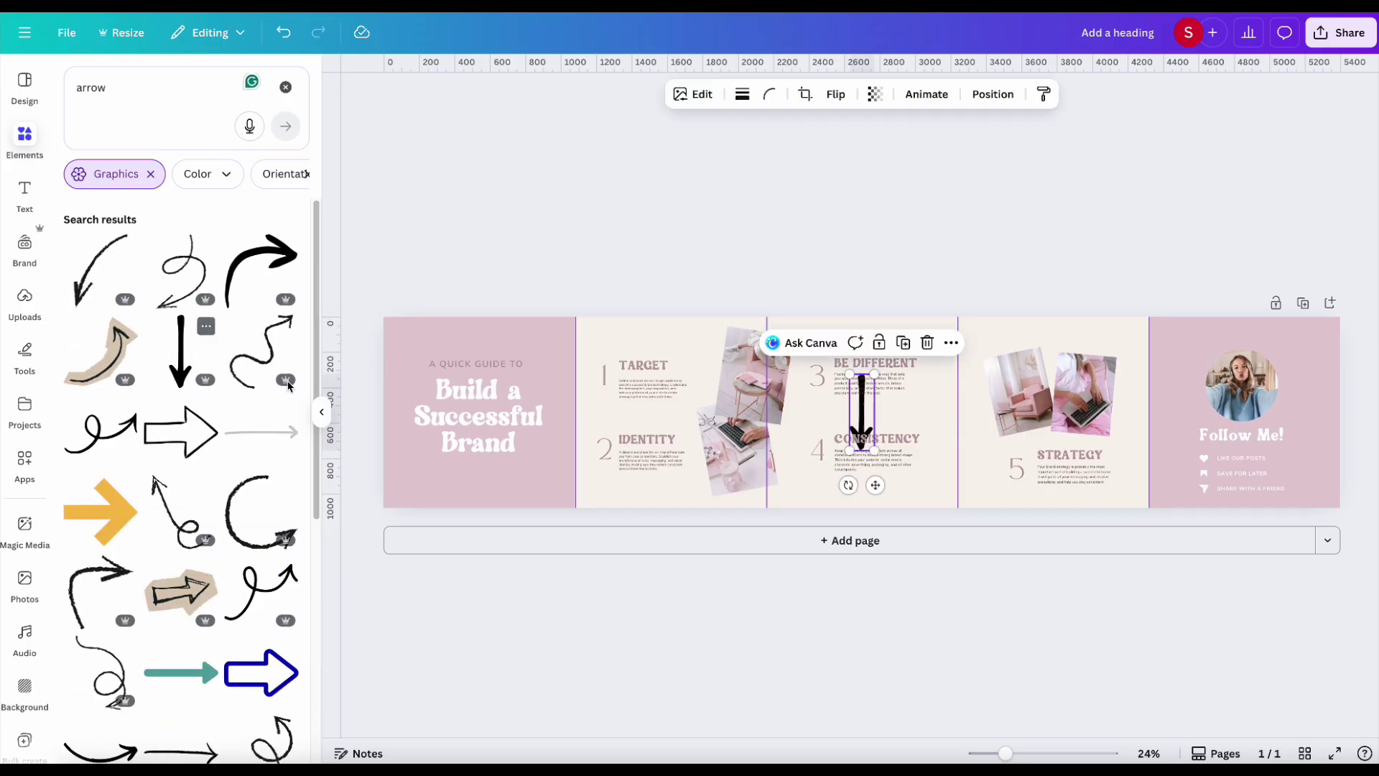
{"action": "left_click_drag", "start_coordinate": [849, 483], "coordinate": [939, 426]}
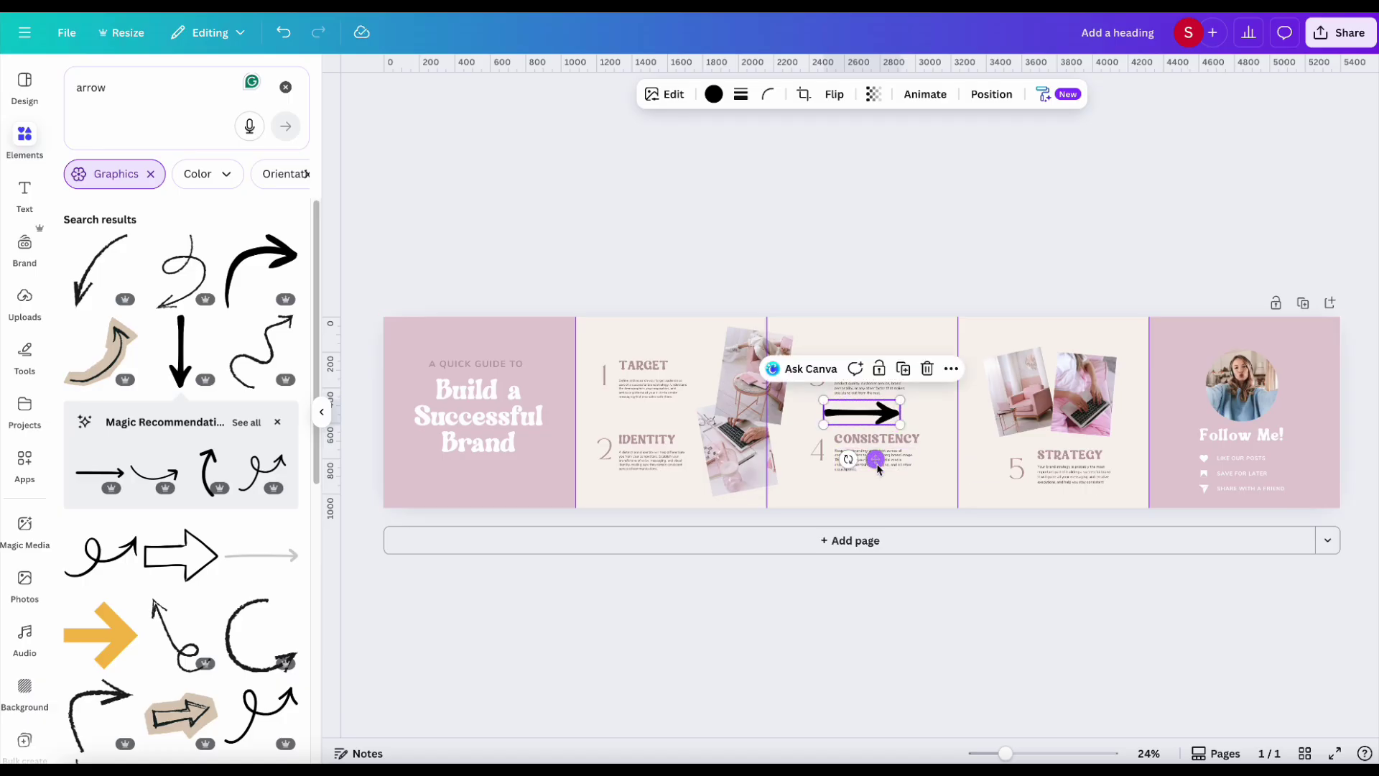
{"action": "left_click_drag", "start_coordinate": [877, 460], "coordinate": [491, 526]}
Step: Color the cover arrow in the Instagram palette's dark mauve
{"action": "left_click", "coordinate": [713, 94]}
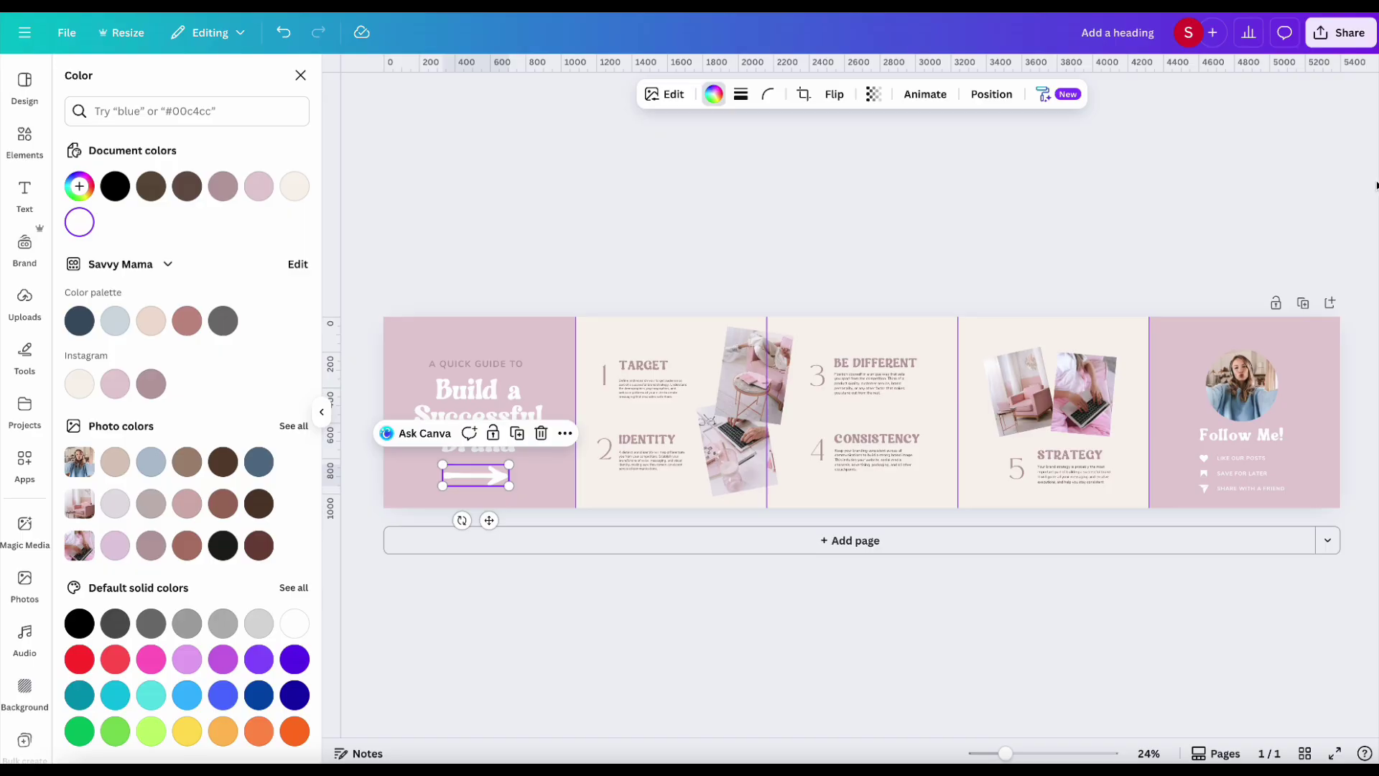
{"action": "left_click", "coordinate": [189, 330]}
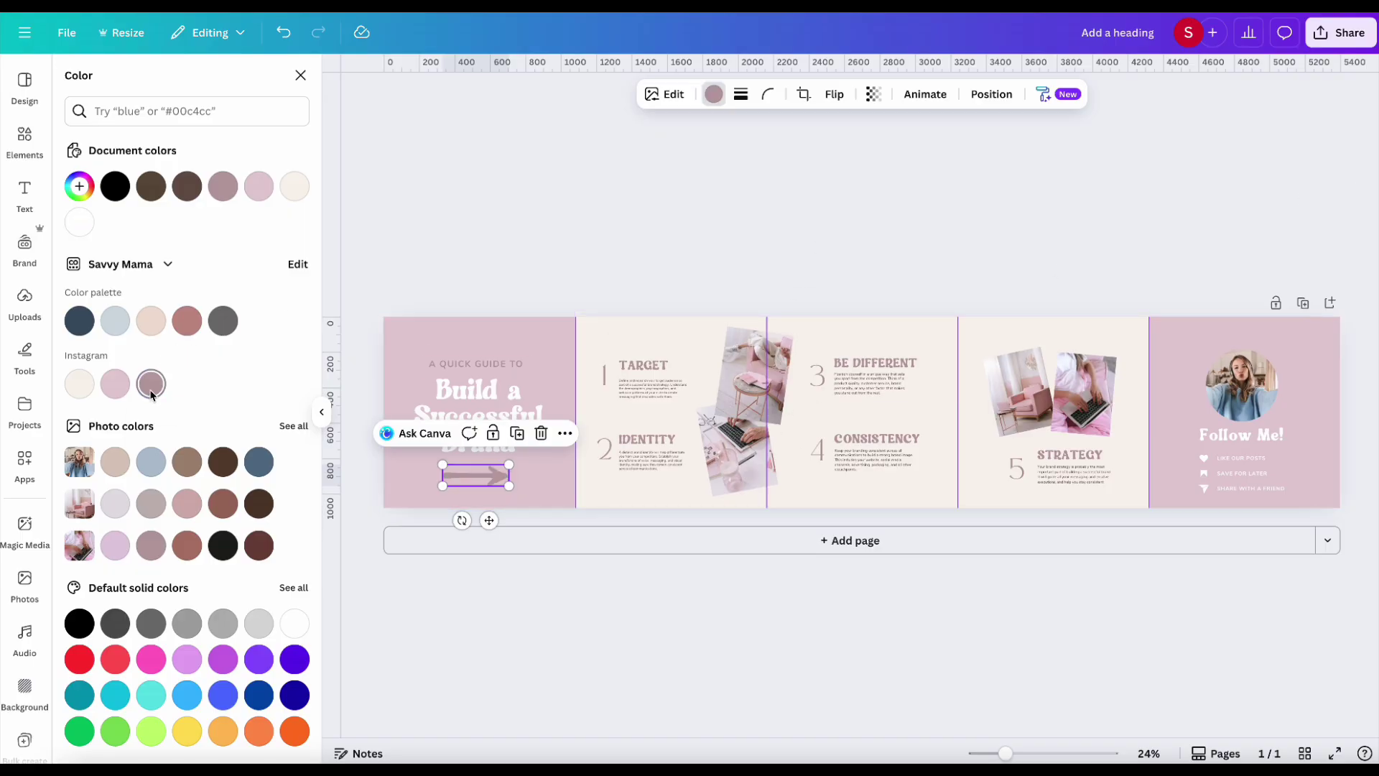
{"action": "left_click", "coordinate": [618, 263]}
{"action": "left_click", "coordinate": [611, 275]}
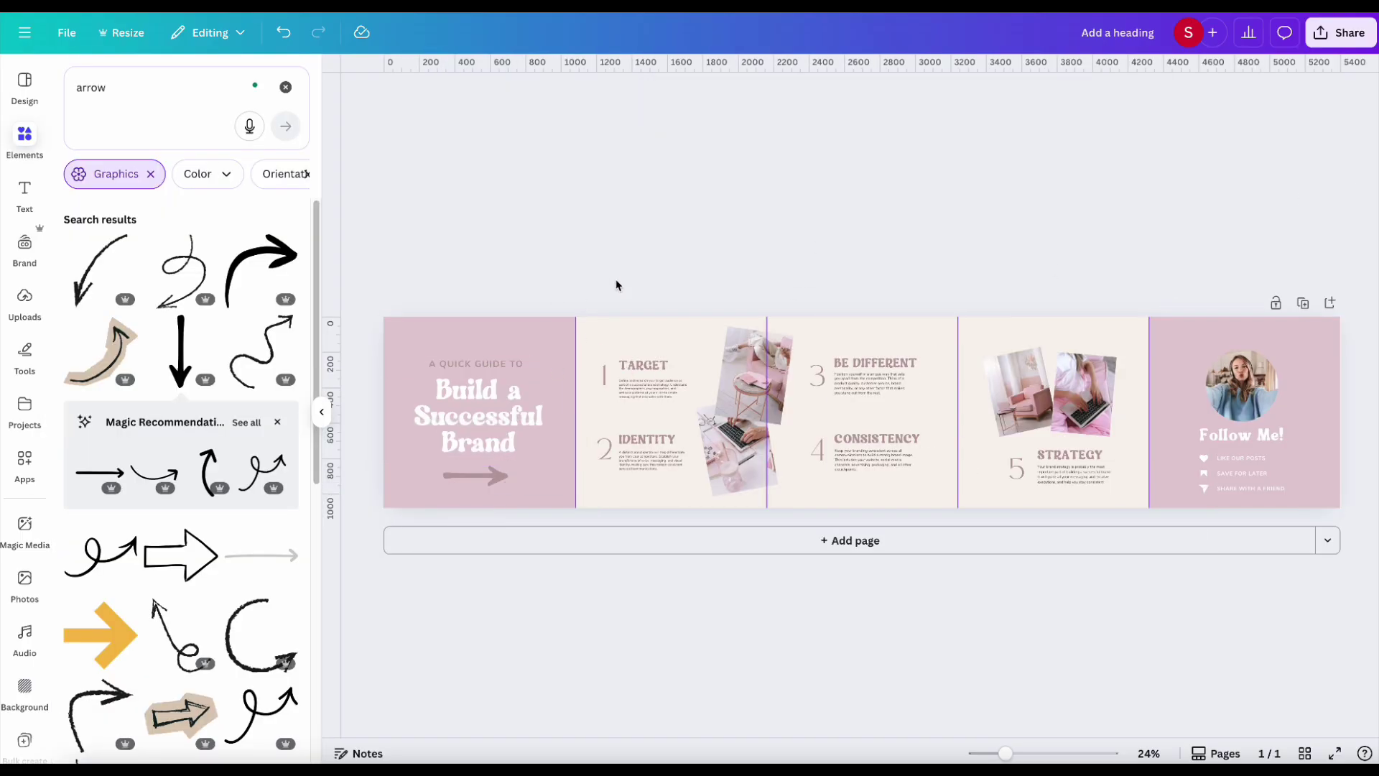
Step: Search the graphics for "blob" and place the wavy purple blob at the top of the seam between the cover and second panel
{"action": "left_click", "coordinate": [110, 91]}
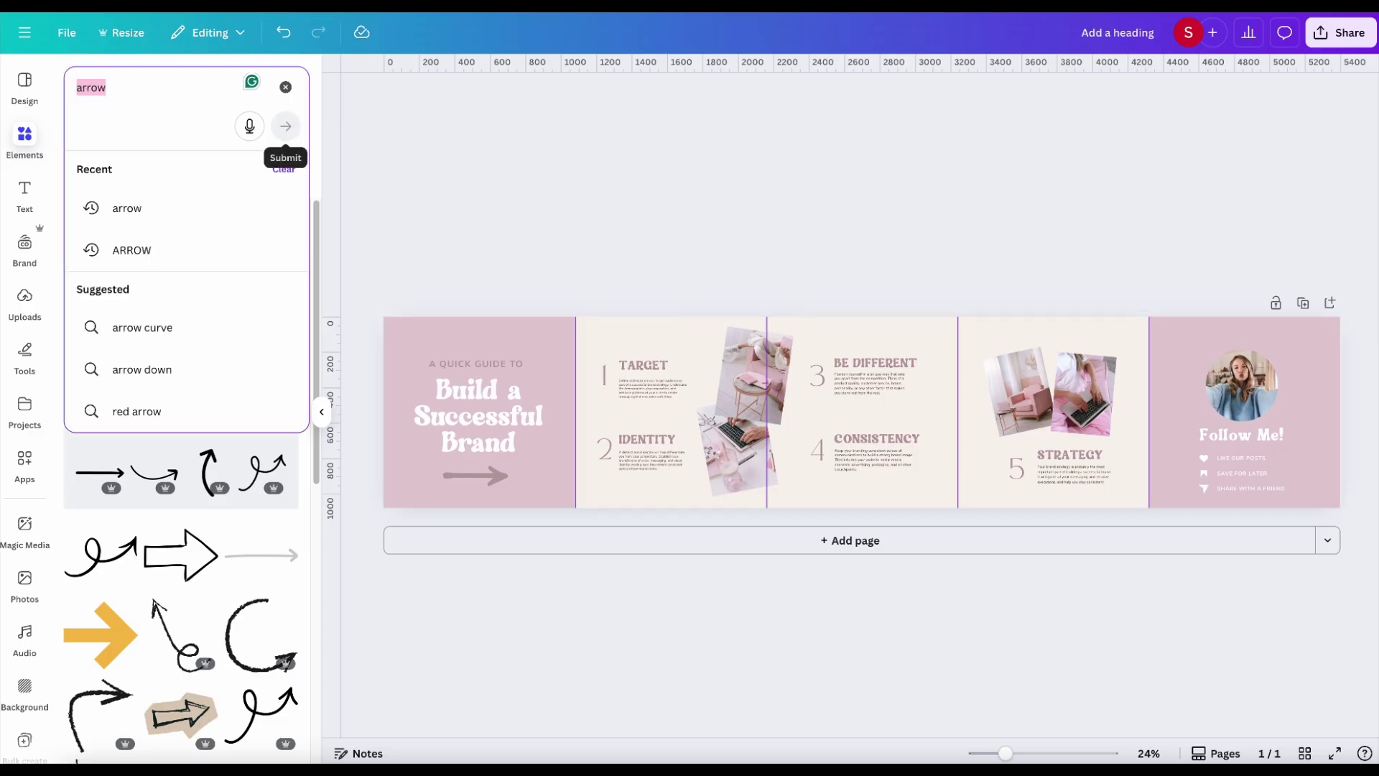
{"action": "type", "text": "blob"}
{"action": "key", "text": "Return"}
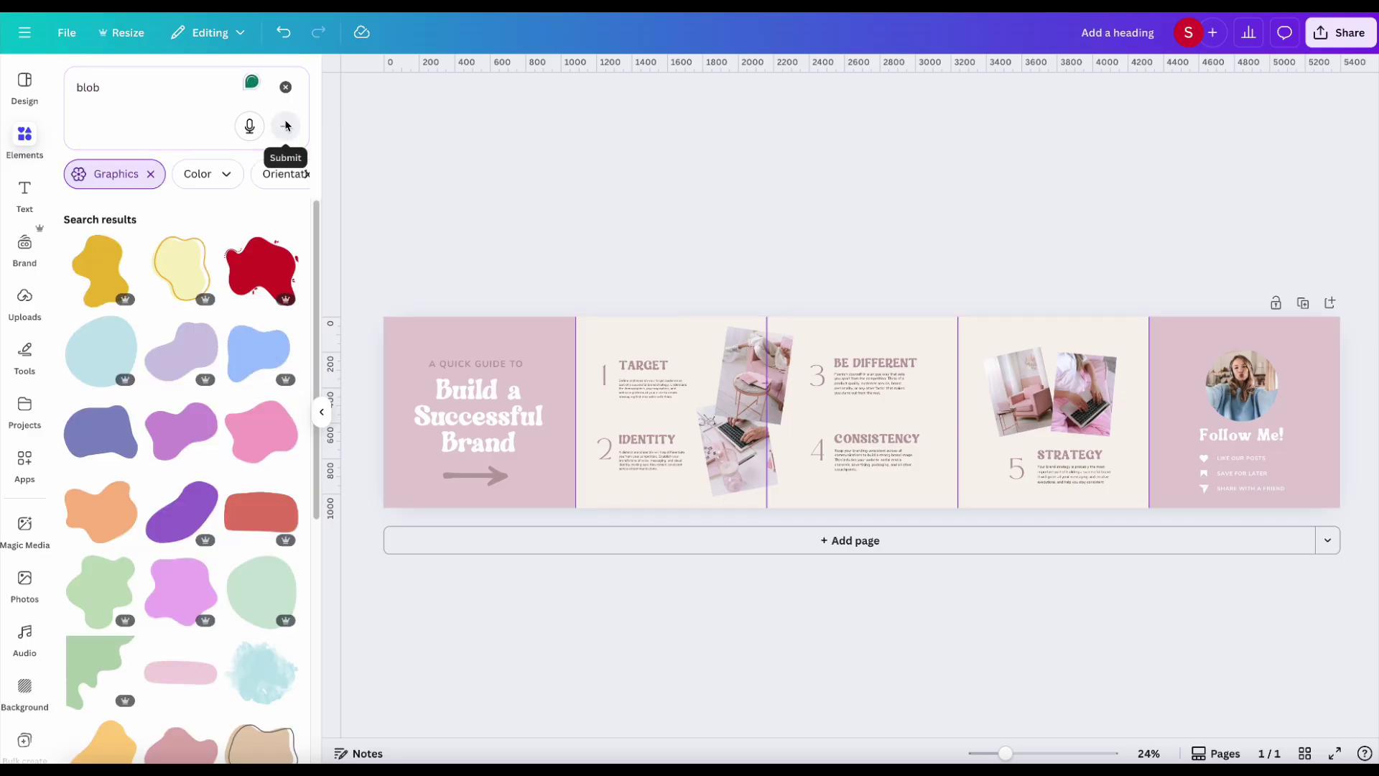
{"action": "left_click", "coordinate": [177, 434]}
{"action": "left_click_drag", "start_coordinate": [866, 416], "coordinate": [557, 320]}
Step: Color the blob white and rotate it so it straddles the top of the seam between the first two panels
{"action": "left_click", "coordinate": [714, 97]}
{"action": "left_click", "coordinate": [115, 222]}
{"action": "left_click_drag", "start_coordinate": [580, 416], "coordinate": [630, 403]}
{"action": "left_click_drag", "start_coordinate": [585, 342], "coordinate": [595, 314]}
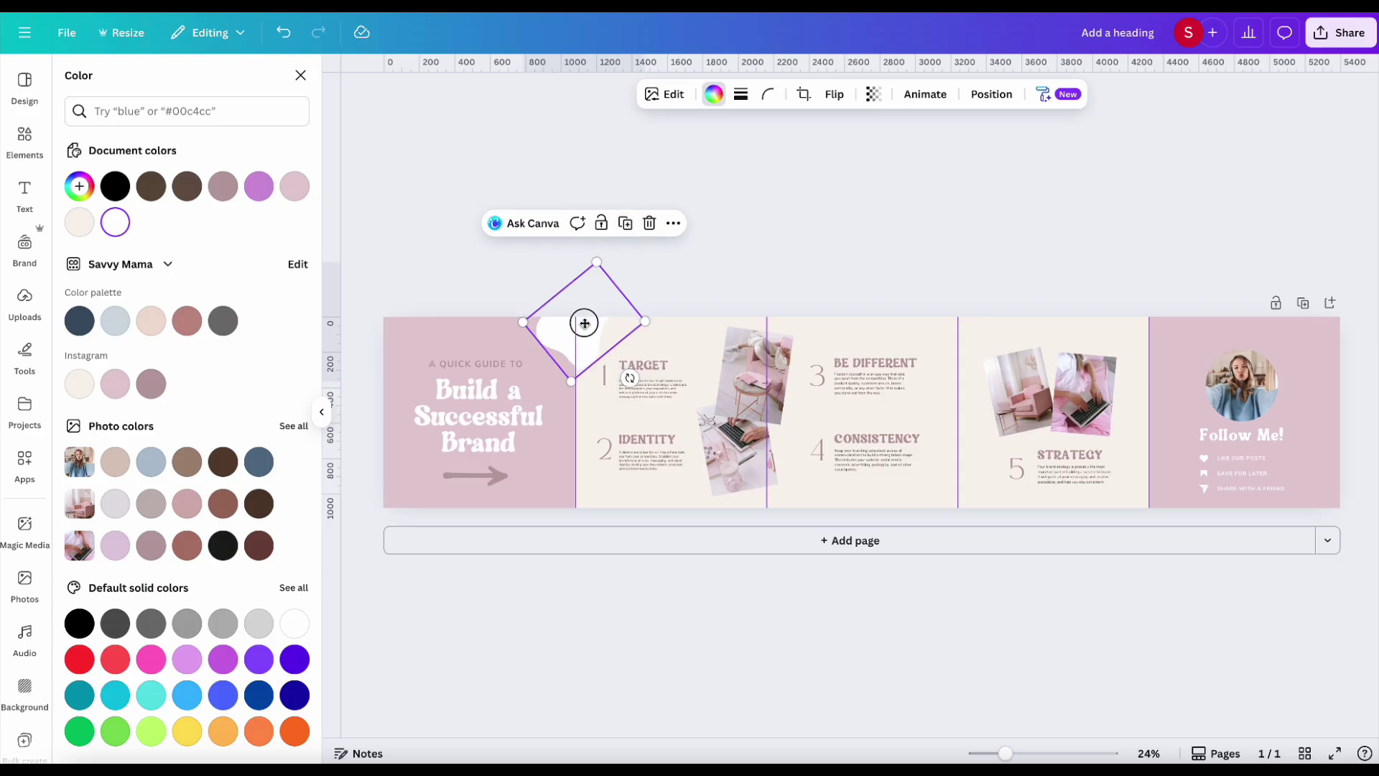
Step: Place a rotated copy of the white blob in the cover's lower-left corner, partly off the page
{"action": "left_click_drag", "start_coordinate": [585, 320], "coordinate": [416, 476]}
{"action": "left_click_drag", "start_coordinate": [447, 543], "coordinate": [419, 508]}
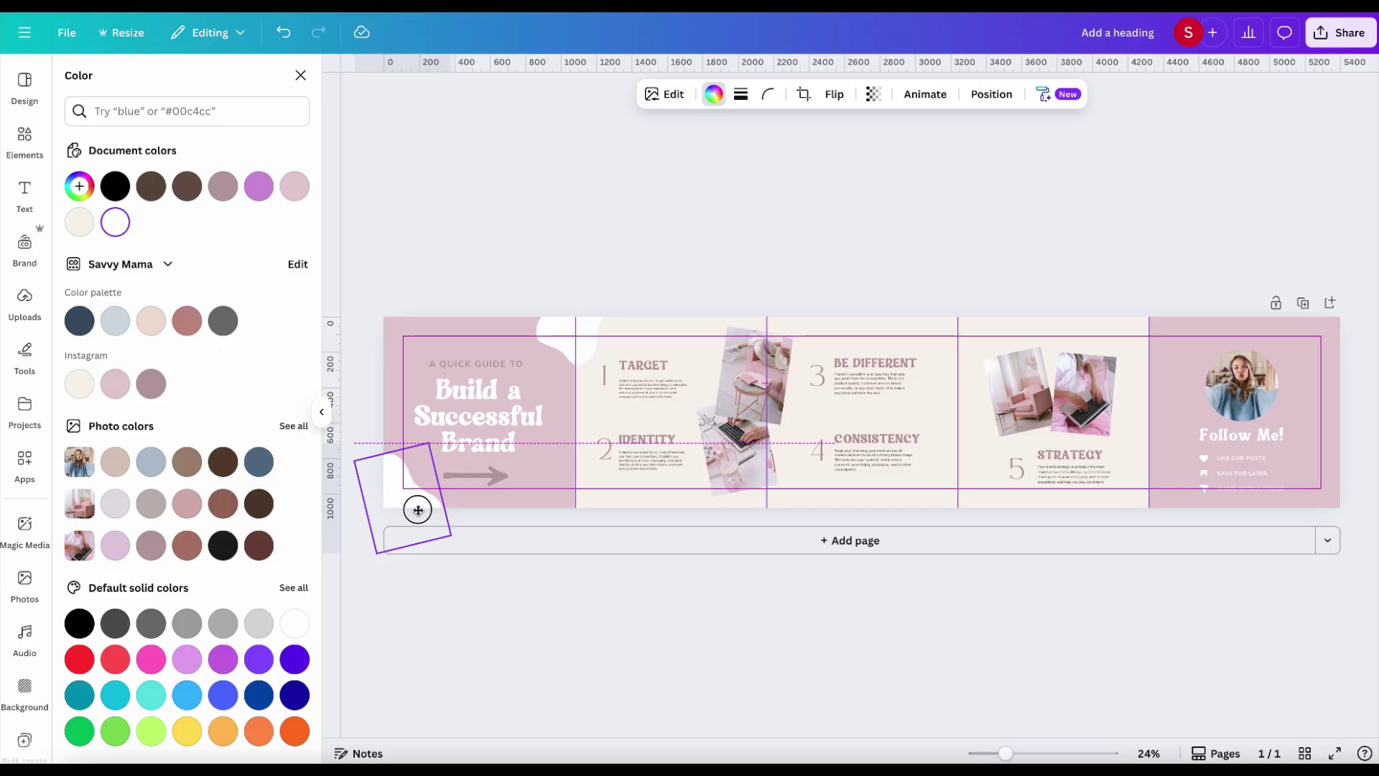
{"action": "key", "text": "ctrl+z"}
{"action": "key", "text": "ctrl+z"}
{"action": "key", "text": "ctrl+z"}
Step: Place rotated blob copies at the bottom of the third and fourth panels' seam in pink, and at the closing panel's upper seam and lower-right corner in white
{"action": "left_click_drag", "start_coordinate": [569, 347], "coordinate": [964, 479]}
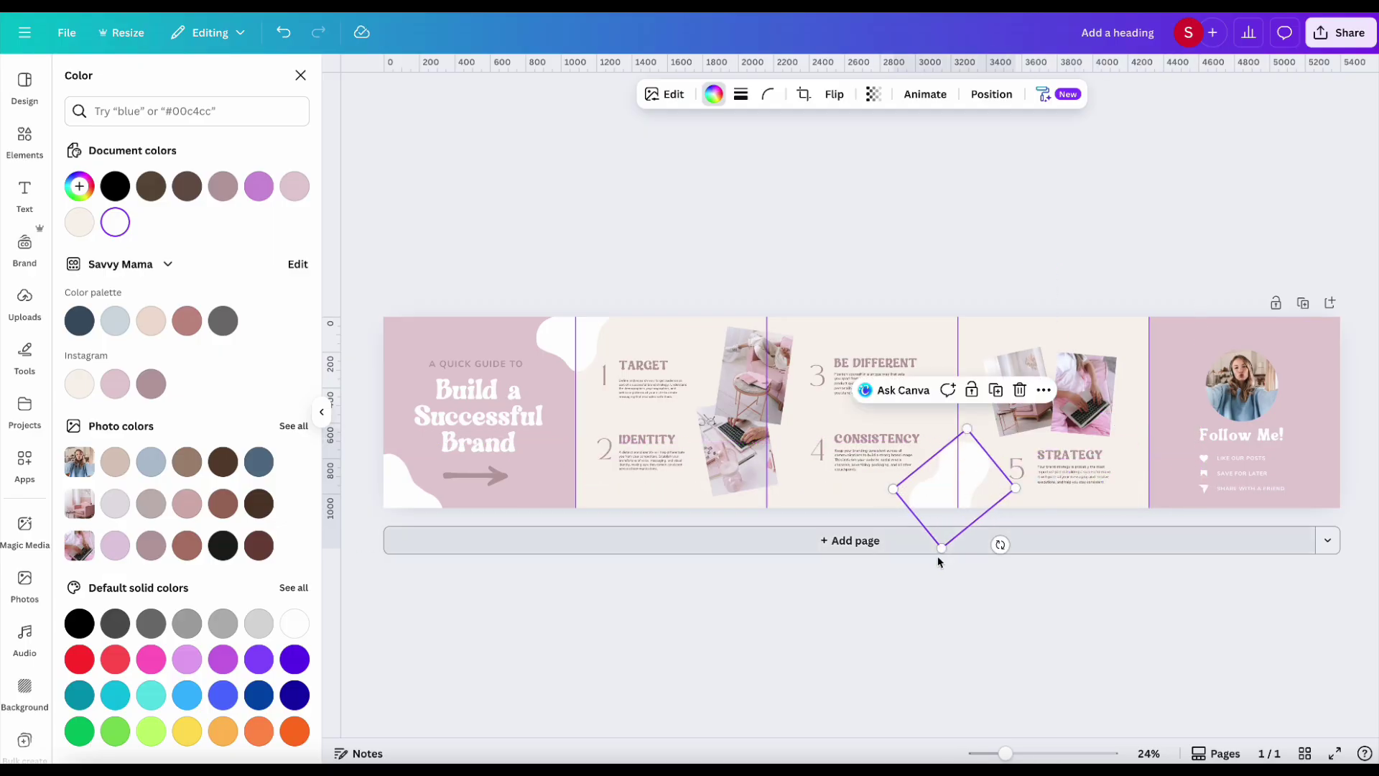
{"action": "left_click_drag", "start_coordinate": [995, 551], "coordinate": [975, 487]}
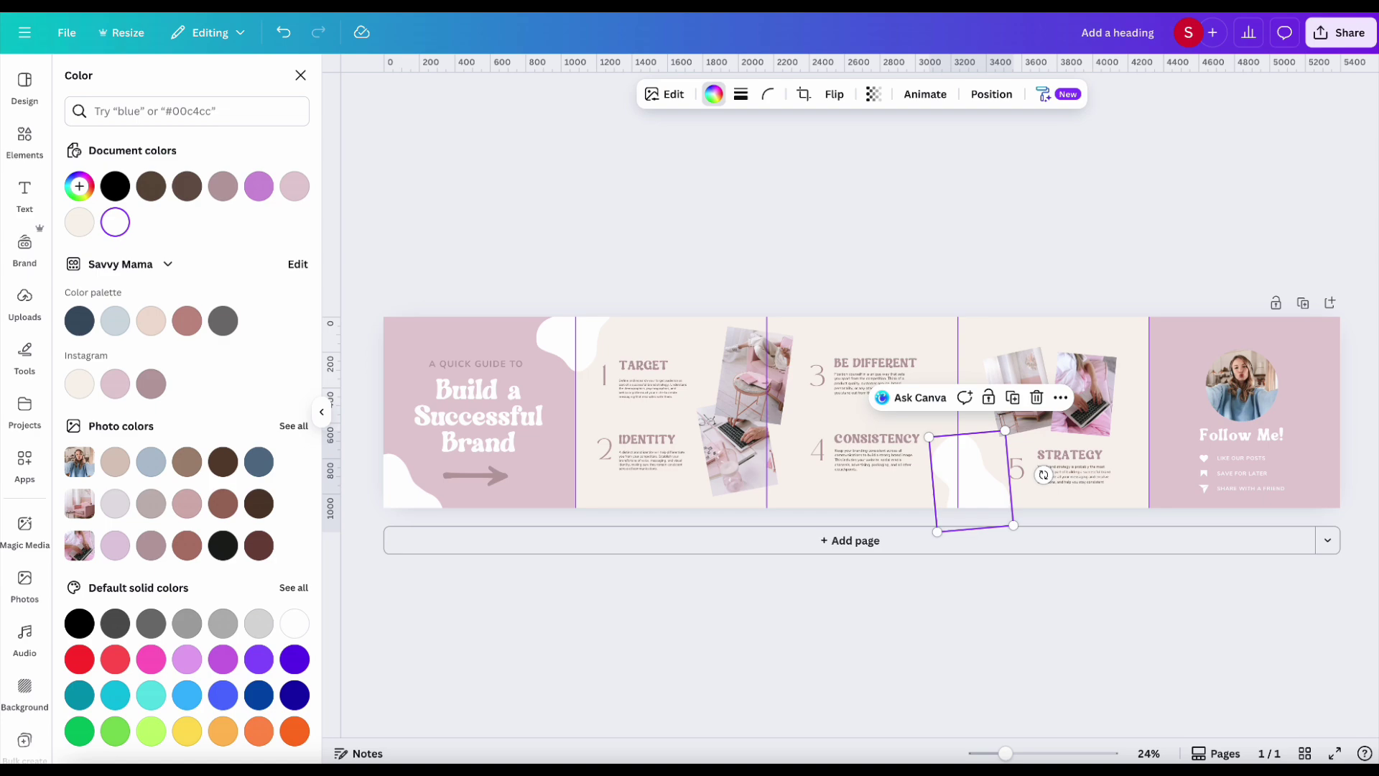
{"action": "left_click_drag", "start_coordinate": [971, 483], "coordinate": [1188, 506]}
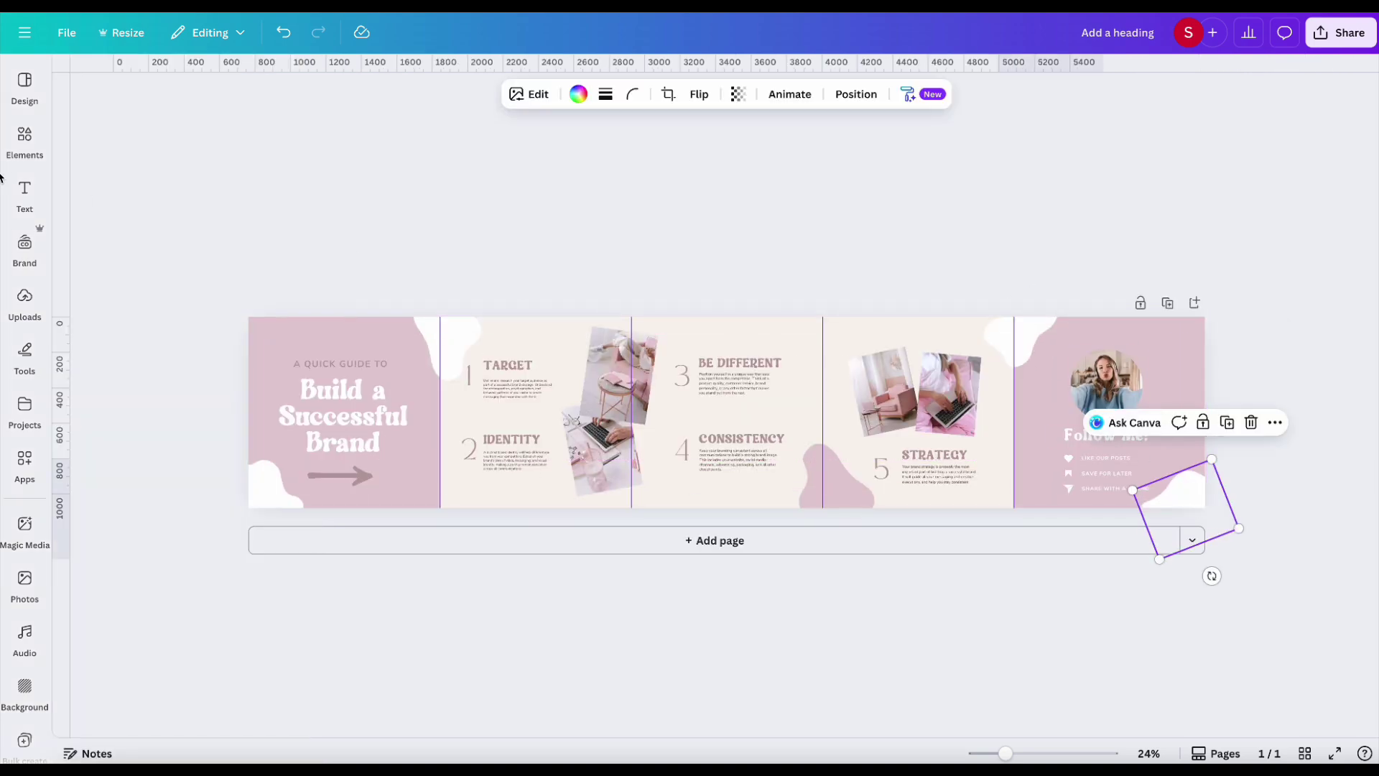
Step: Search the elements for "stars", find a sparkle graphic and place it in the closing panel's upper-right corner
{"action": "left_click", "coordinate": [24, 136]}
{"action": "left_click", "coordinate": [137, 90]}
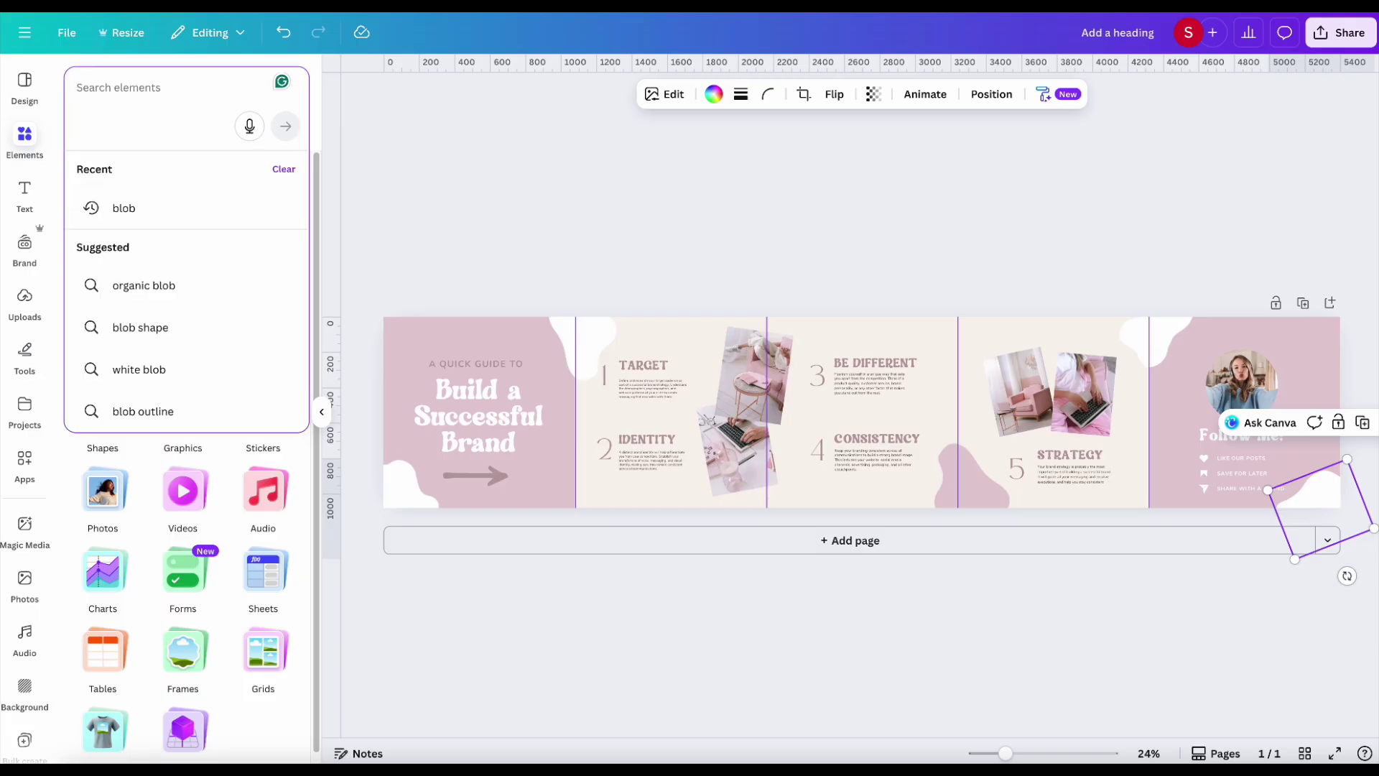
{"action": "type", "text": "stars"}
{"action": "key", "text": "Return"}
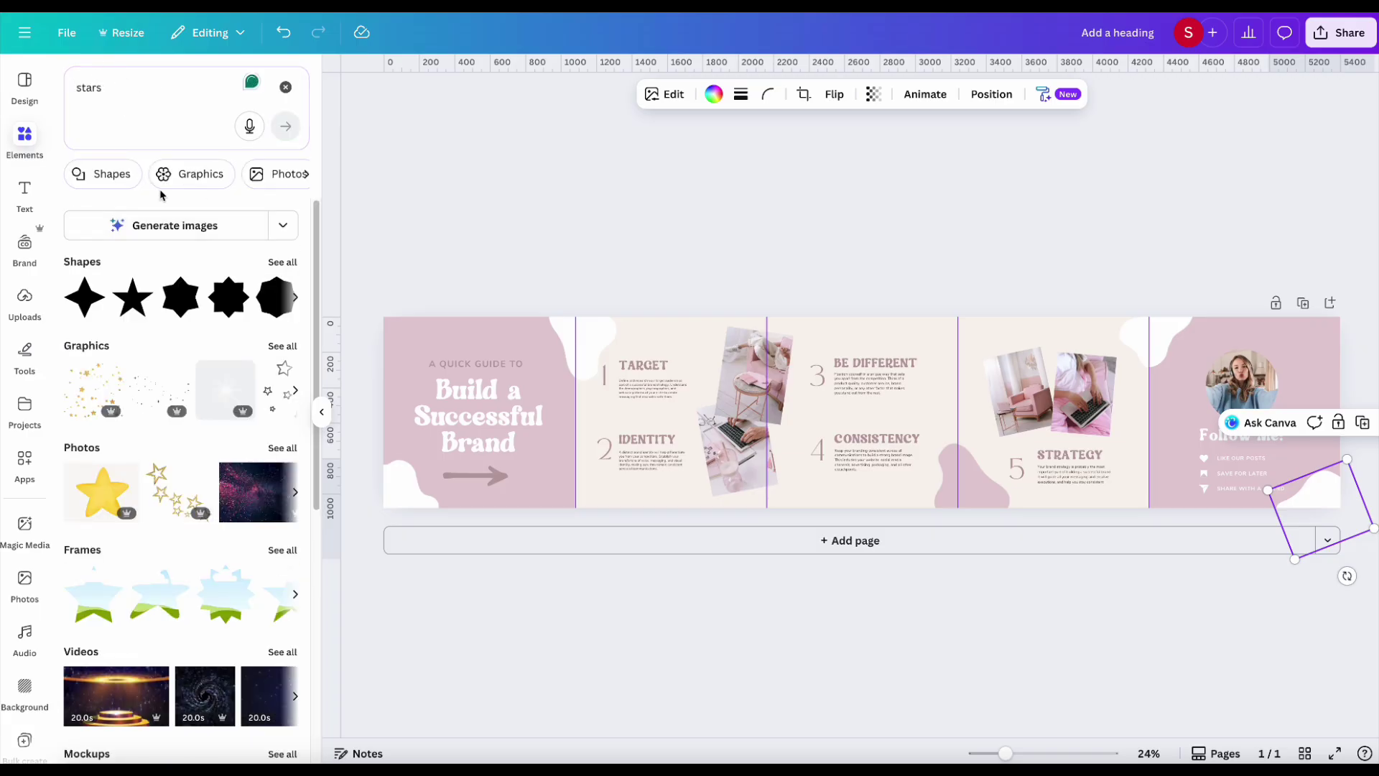
{"action": "left_click", "coordinate": [275, 348]}
{"action": "scroll", "coordinate": [192, 572], "scroll_direction": "down", "scroll_amount": 10}
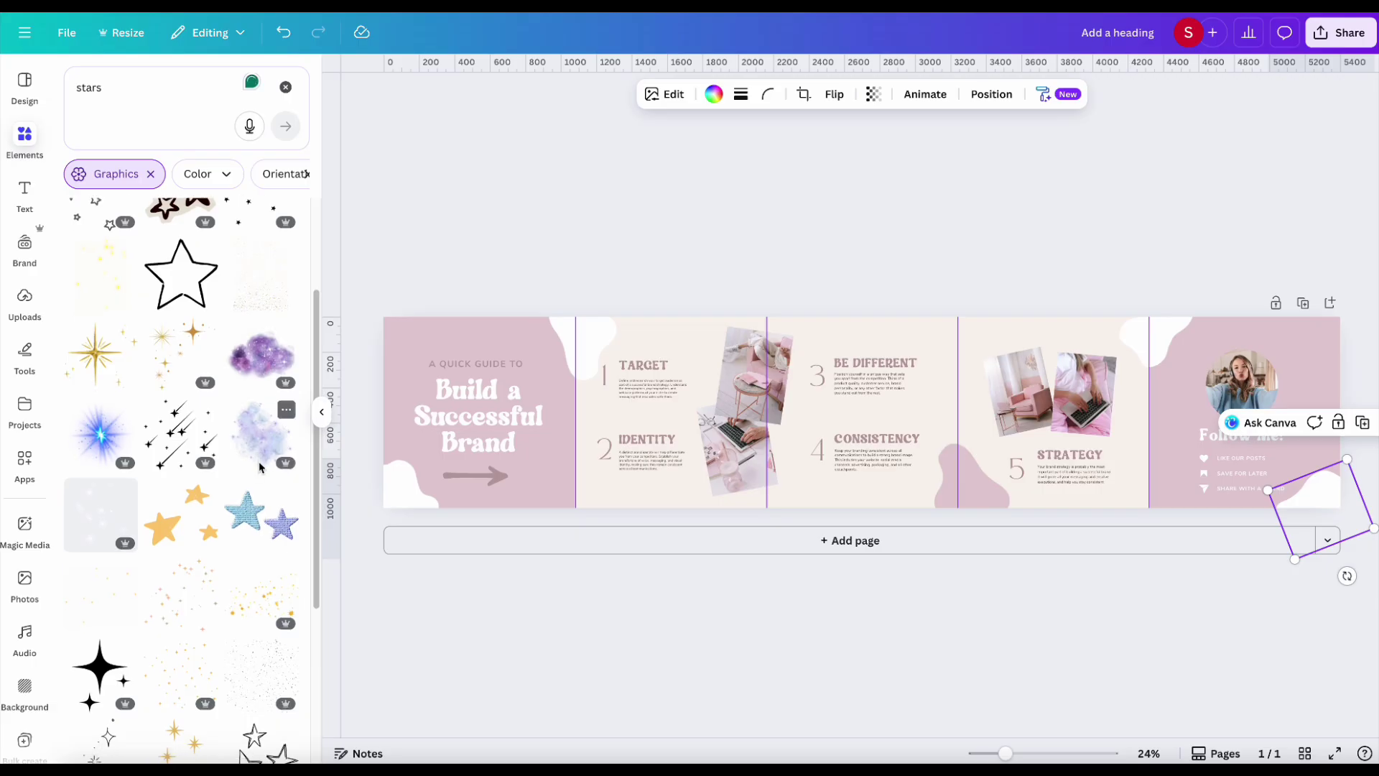
{"action": "left_click", "coordinate": [97, 431]}
{"action": "left_click_drag", "start_coordinate": [847, 402], "coordinate": [1307, 345]}
Step: Spread sparkle copies across the panels, colored dark mauve on the cover and inner panels and white on the closing panel
{"action": "left_click", "coordinate": [713, 94]}
{"action": "left_click", "coordinate": [115, 222]}
{"action": "left_click", "coordinate": [472, 302]}
{"action": "left_click", "coordinate": [151, 383]}
{"action": "left_click", "coordinate": [115, 222]}
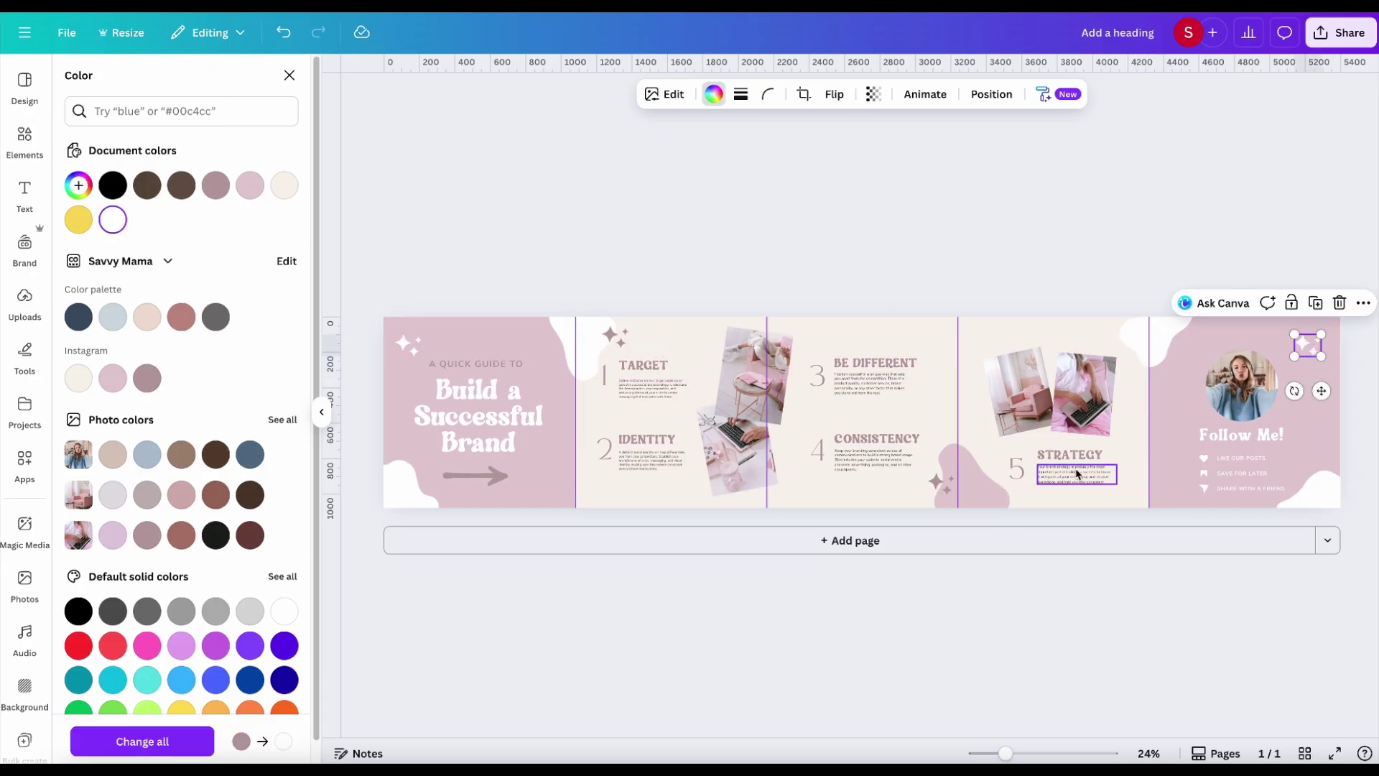
{"action": "left_click", "coordinate": [944, 639]}
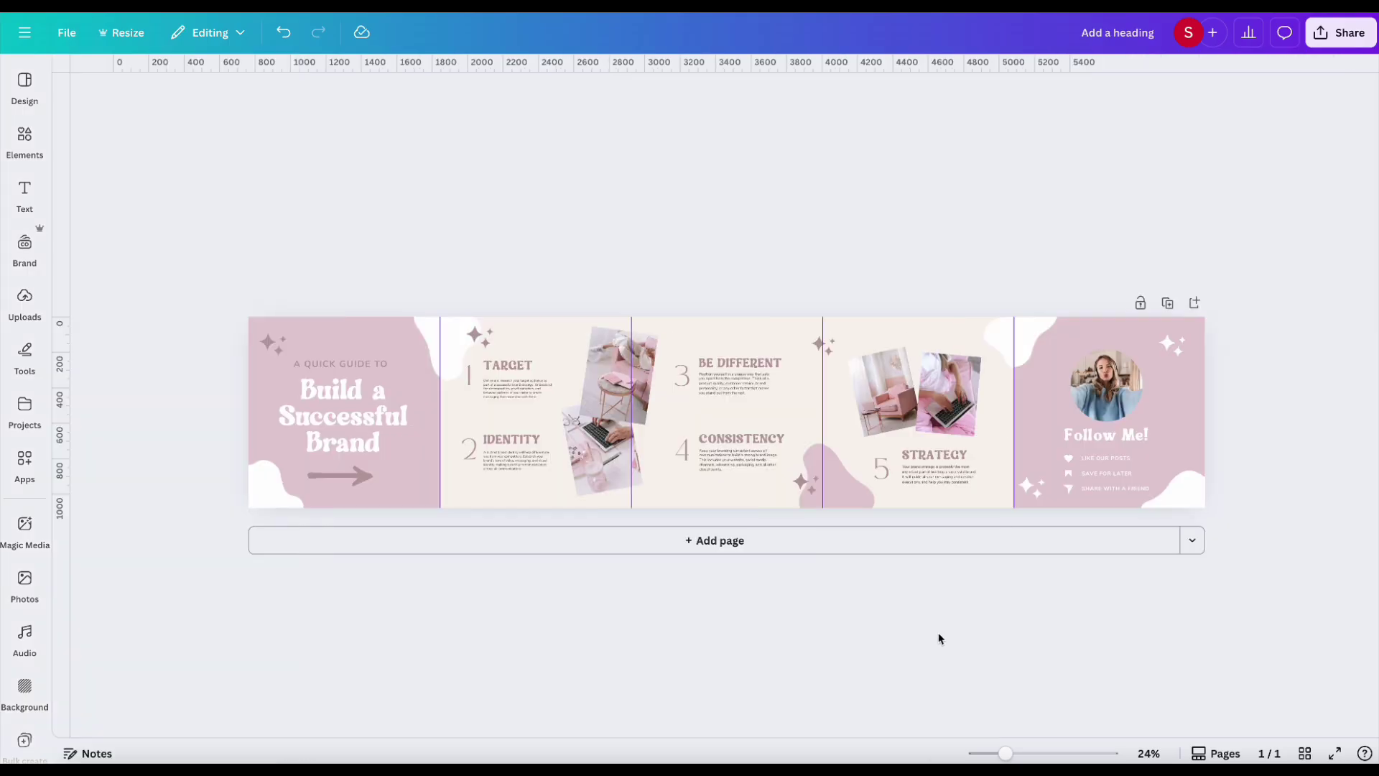
Step: Apply the Drop shadow effect to the two tilted photos spanning the second and third panels
{"action": "left_click", "coordinate": [622, 379]}
{"action": "left_click", "coordinate": [466, 96]}
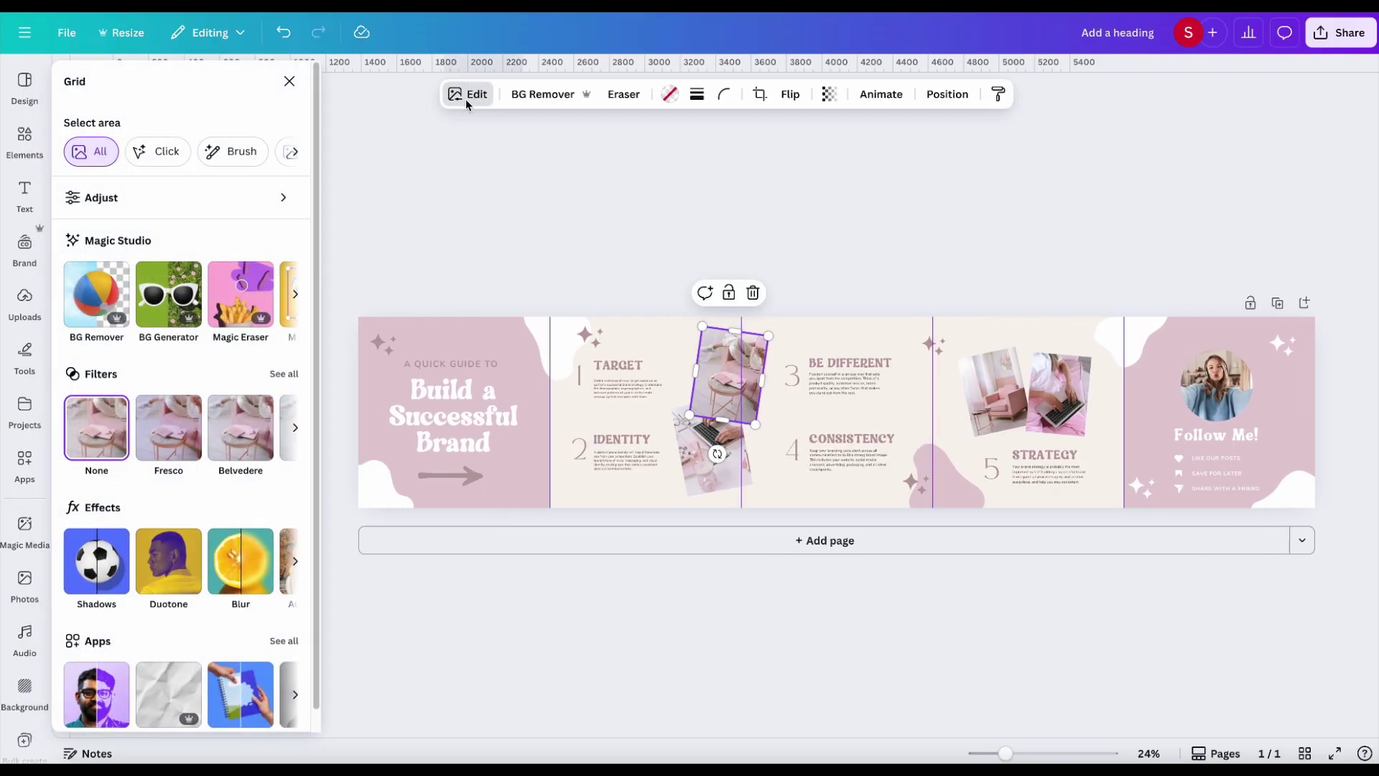
{"action": "left_click", "coordinate": [119, 559]}
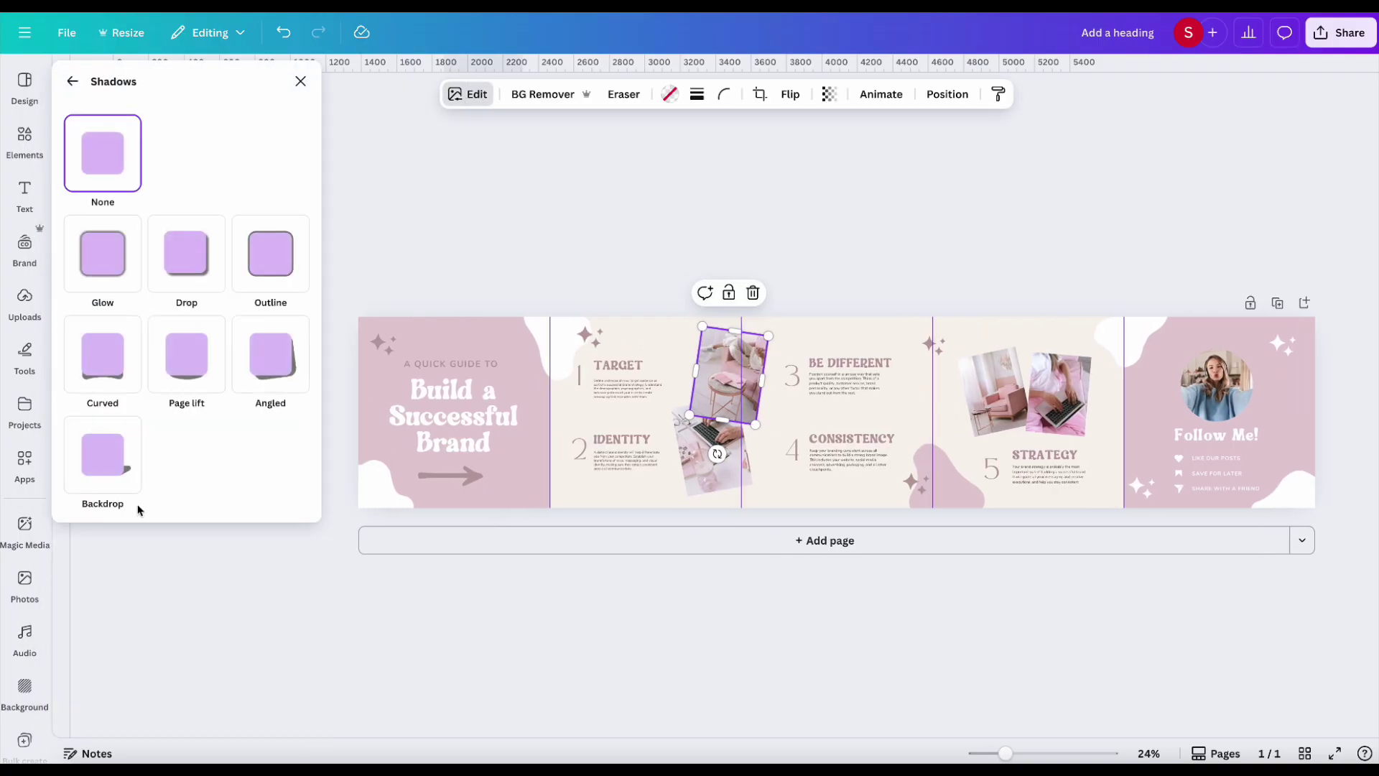
{"action": "left_click", "coordinate": [199, 263]}
{"action": "left_click", "coordinate": [696, 480]}
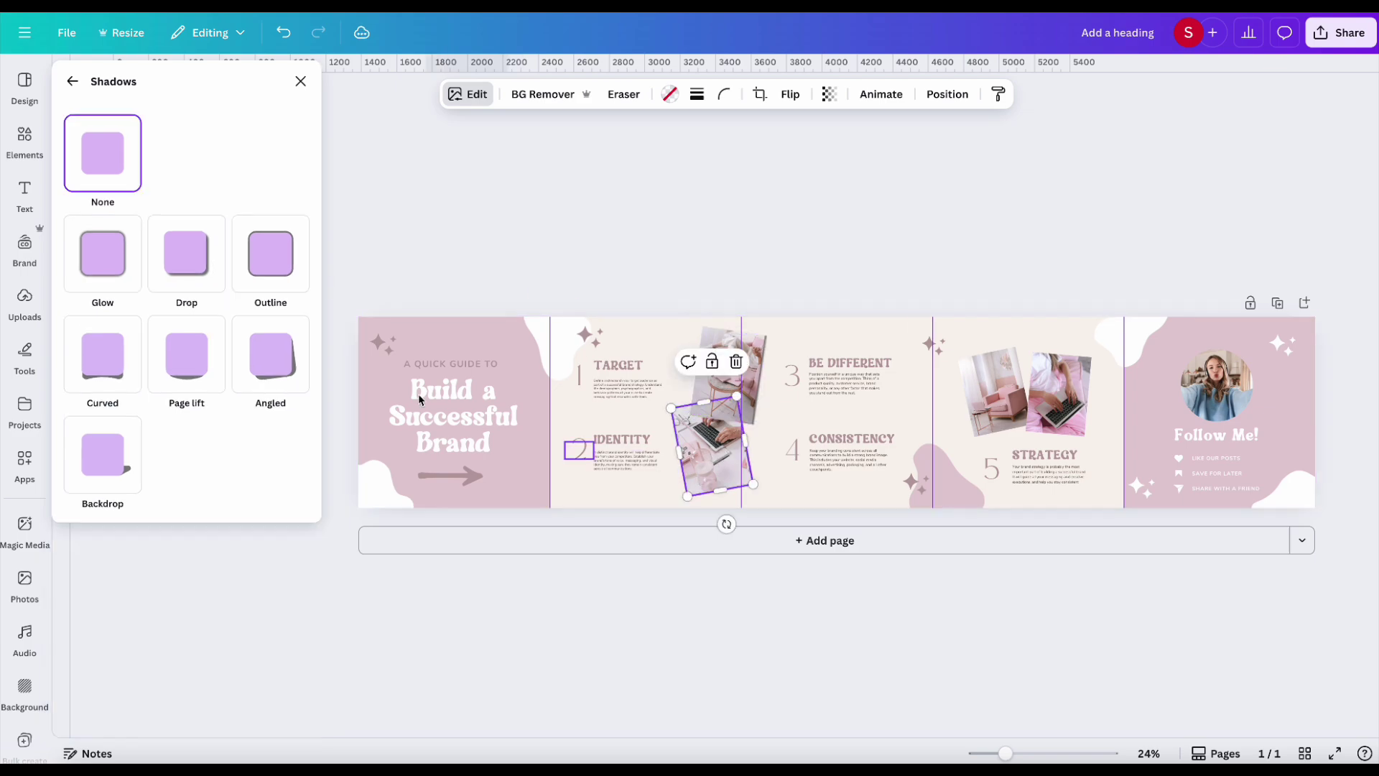
{"action": "left_click", "coordinate": [186, 253]}
{"action": "left_click", "coordinate": [790, 278]}
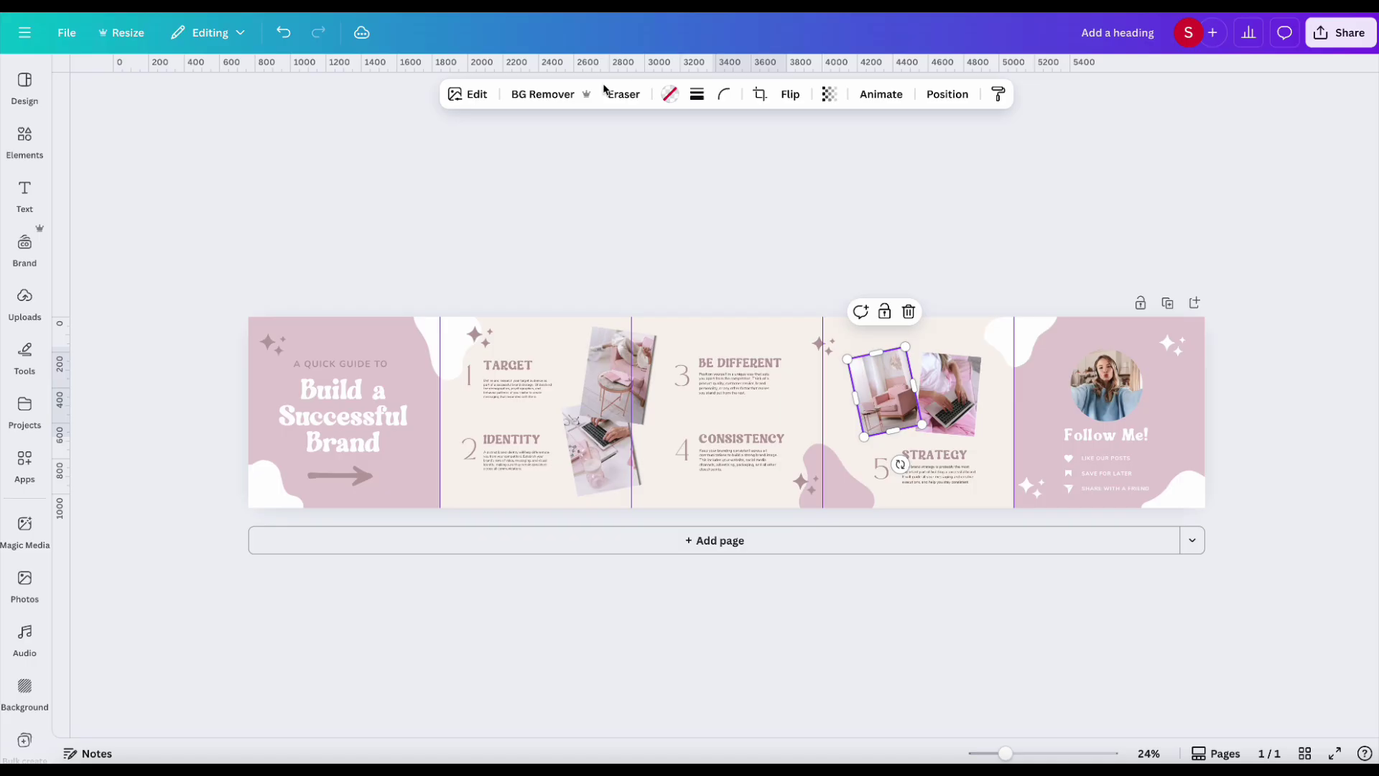
Step: Apply the Glow shadow effect to the two tilted photos above "STRATEGY" on the fourth panel
{"action": "left_click", "coordinate": [460, 94]}
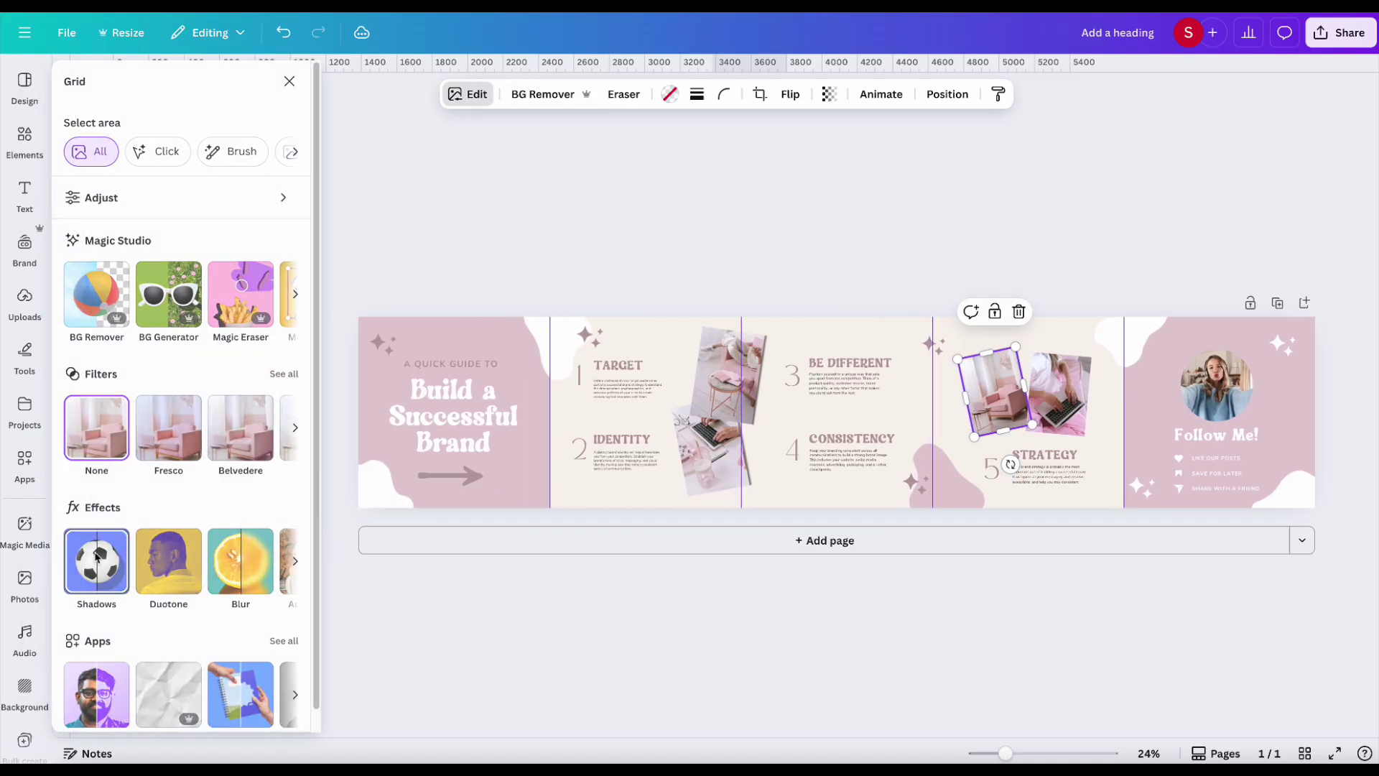
{"action": "left_click", "coordinate": [97, 556]}
{"action": "left_click", "coordinate": [103, 253]}
{"action": "left_click", "coordinate": [1065, 362]}
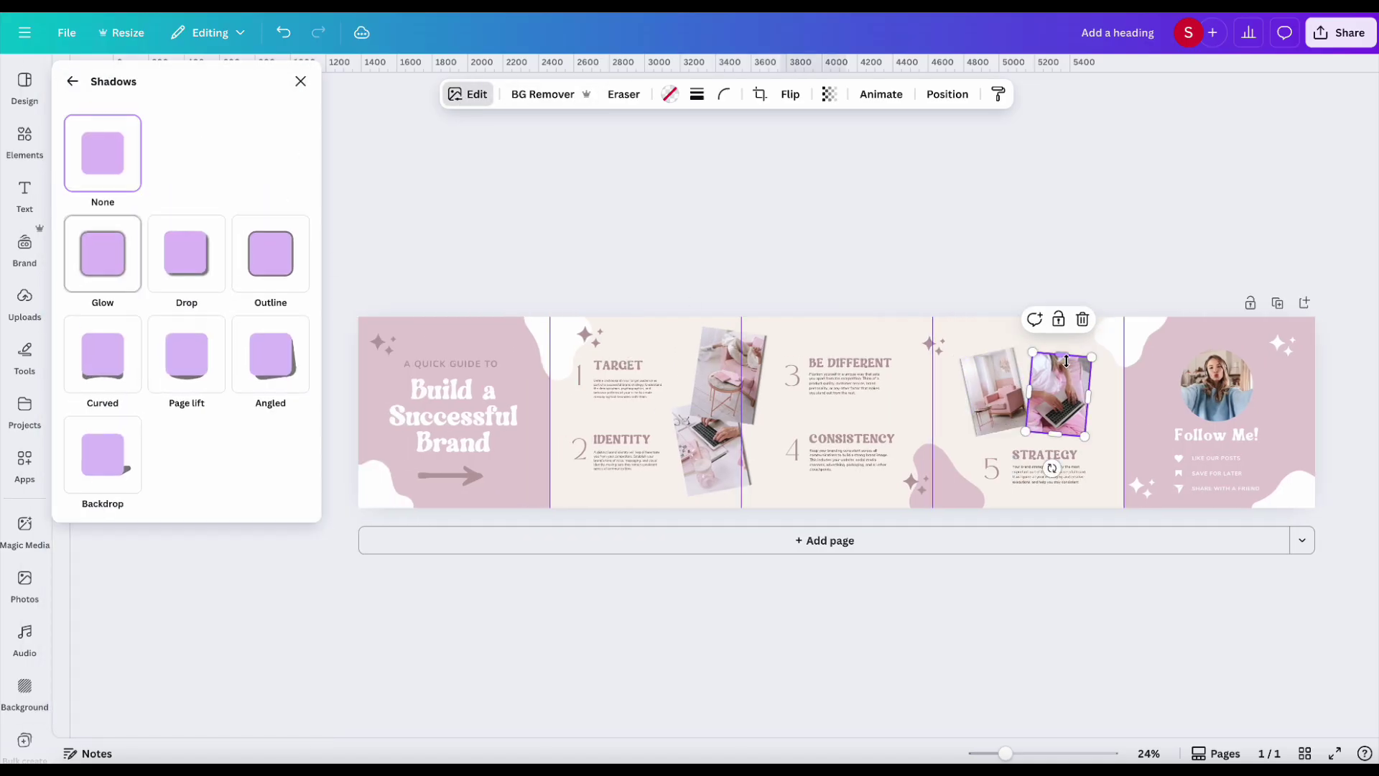
{"action": "left_click", "coordinate": [102, 254]}
{"action": "left_click", "coordinate": [960, 200]}
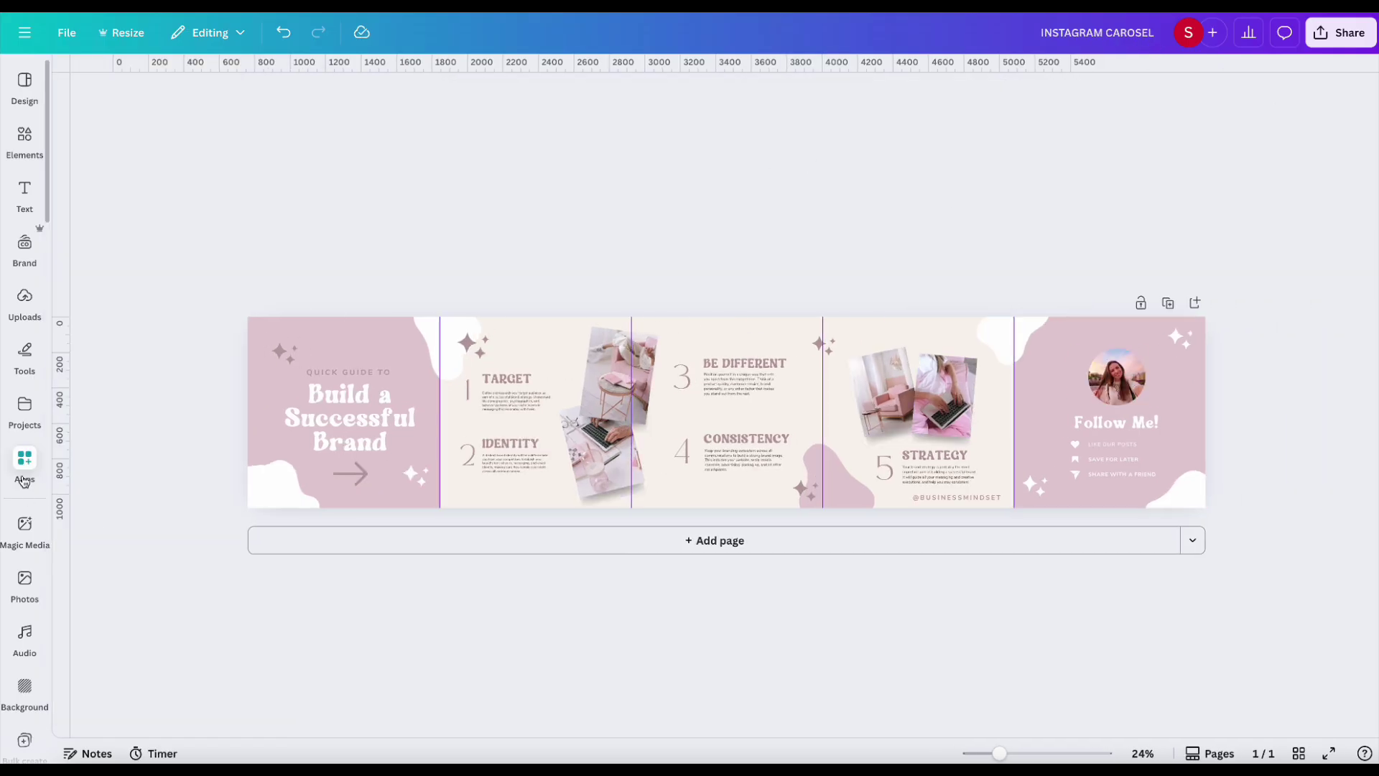
Step: Search the apps for "split", open Image Splitter and look through the split images of the five carousel panels
{"action": "left_click", "coordinate": [24, 464]}
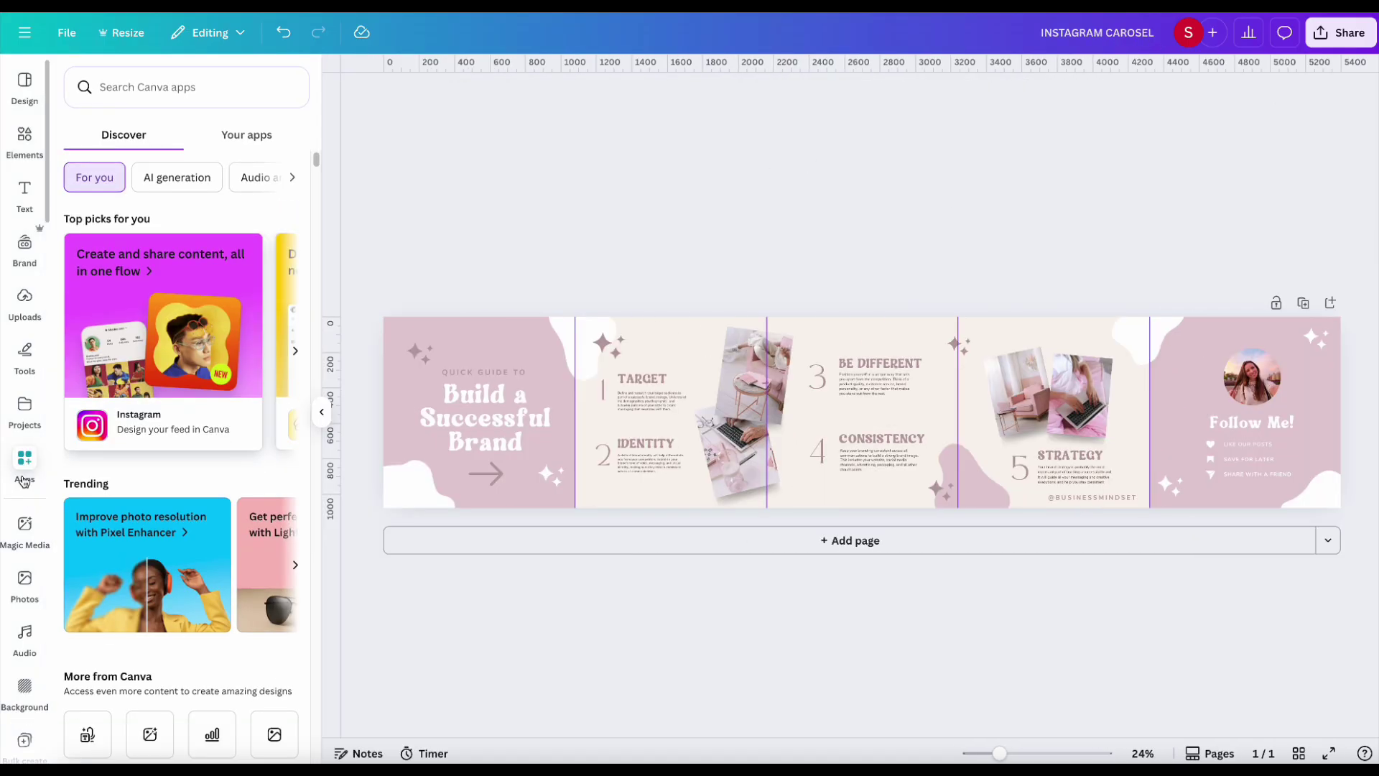
{"action": "left_click", "coordinate": [180, 89]}
{"action": "type", "text": "split"}
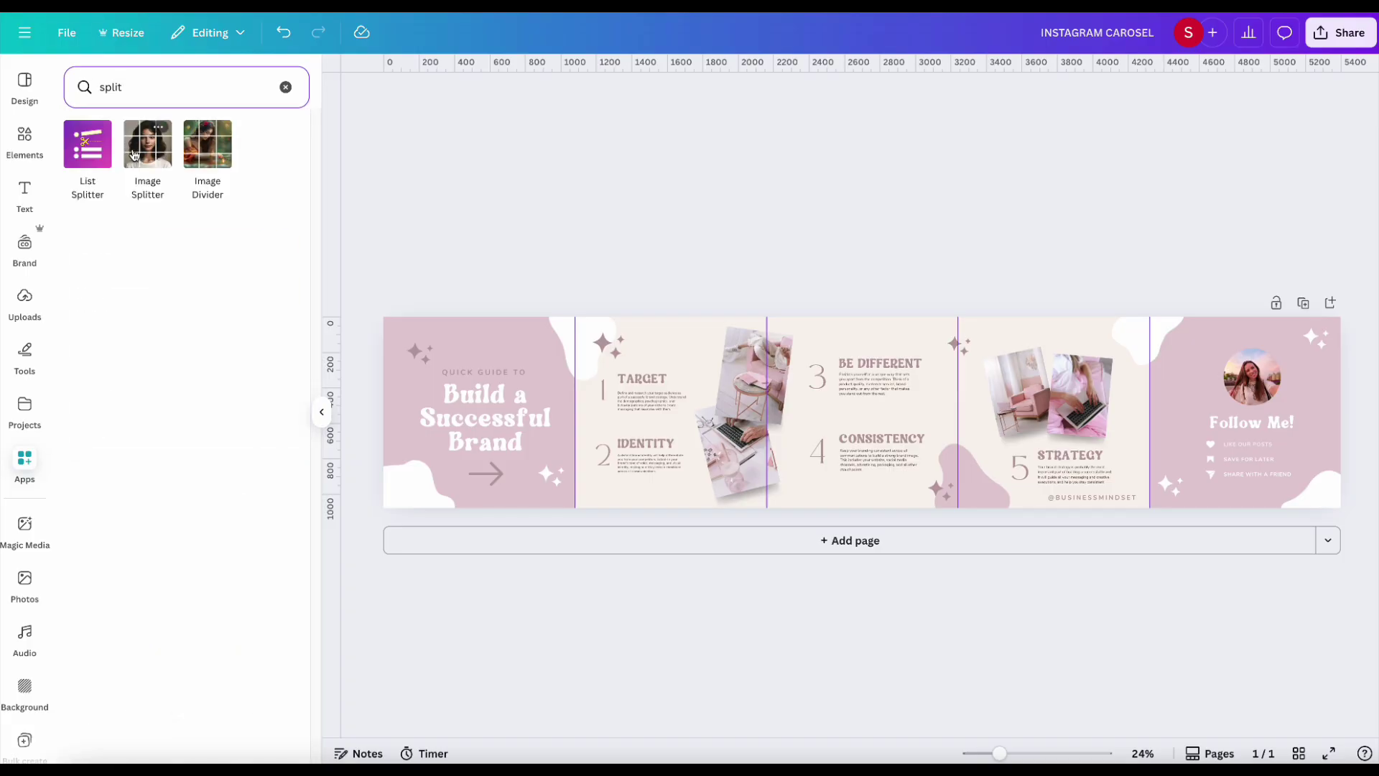
{"action": "left_click", "coordinate": [147, 155]}
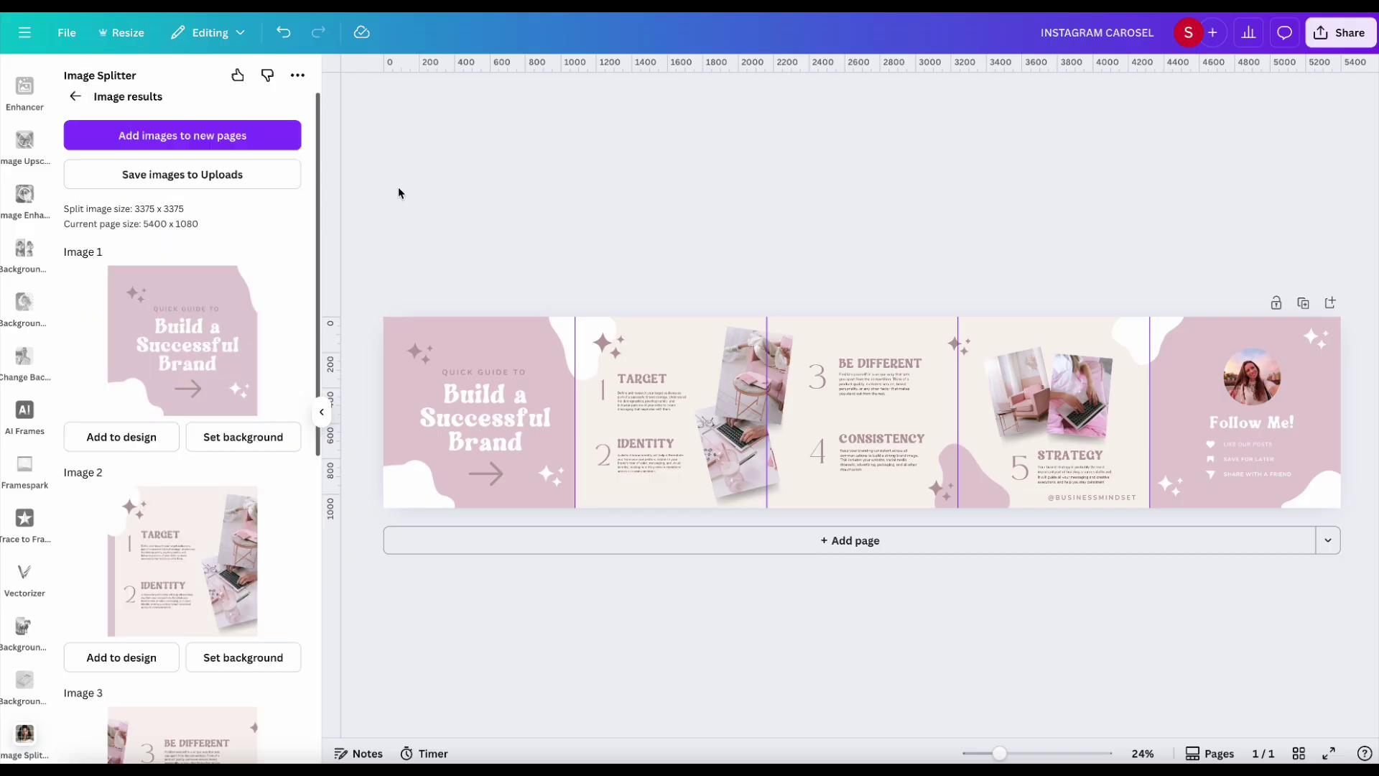
{"action": "scroll", "coordinate": [247, 394], "scroll_direction": "down", "scroll_amount": 8}
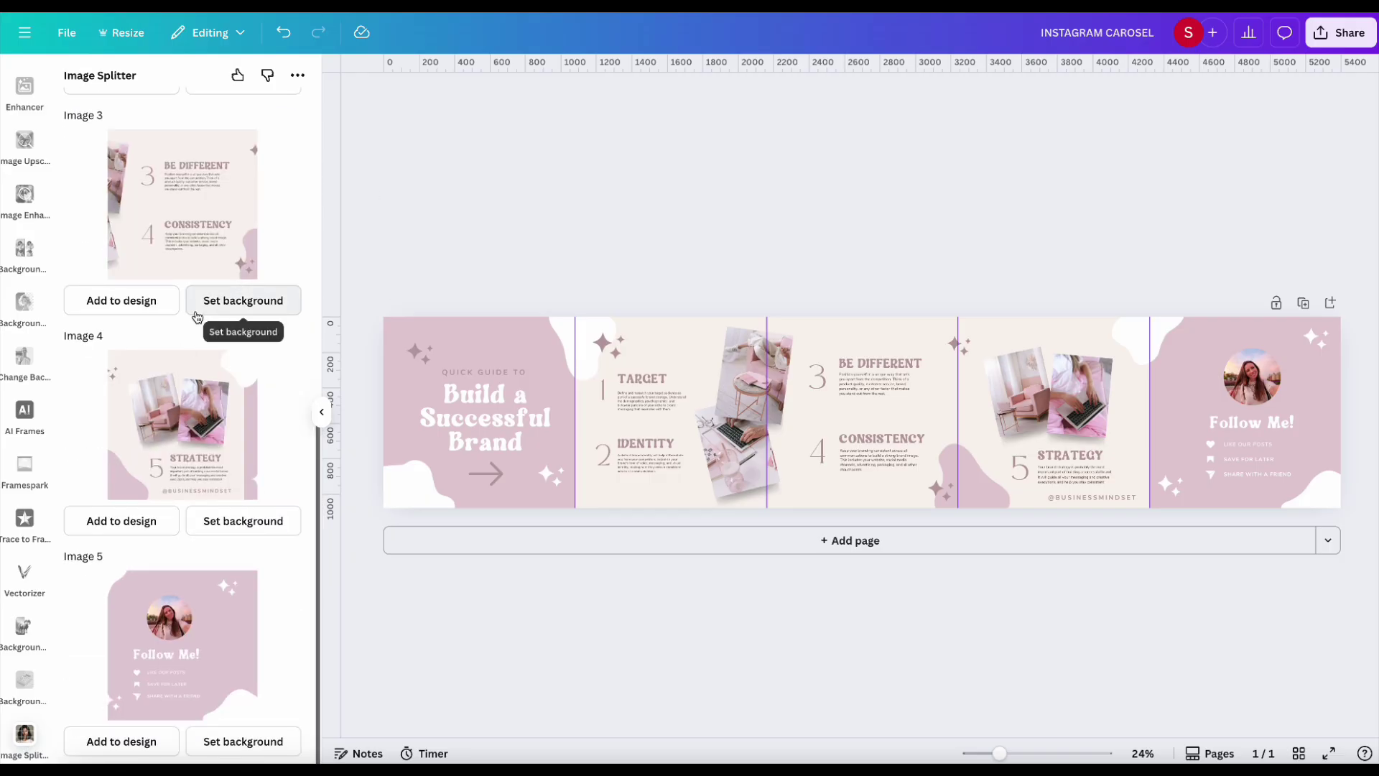
{"action": "scroll", "coordinate": [287, 352], "scroll_direction": "up", "scroll_amount": 6}
{"action": "scroll", "coordinate": [288, 394], "scroll_direction": "up", "scroll_amount": 3}
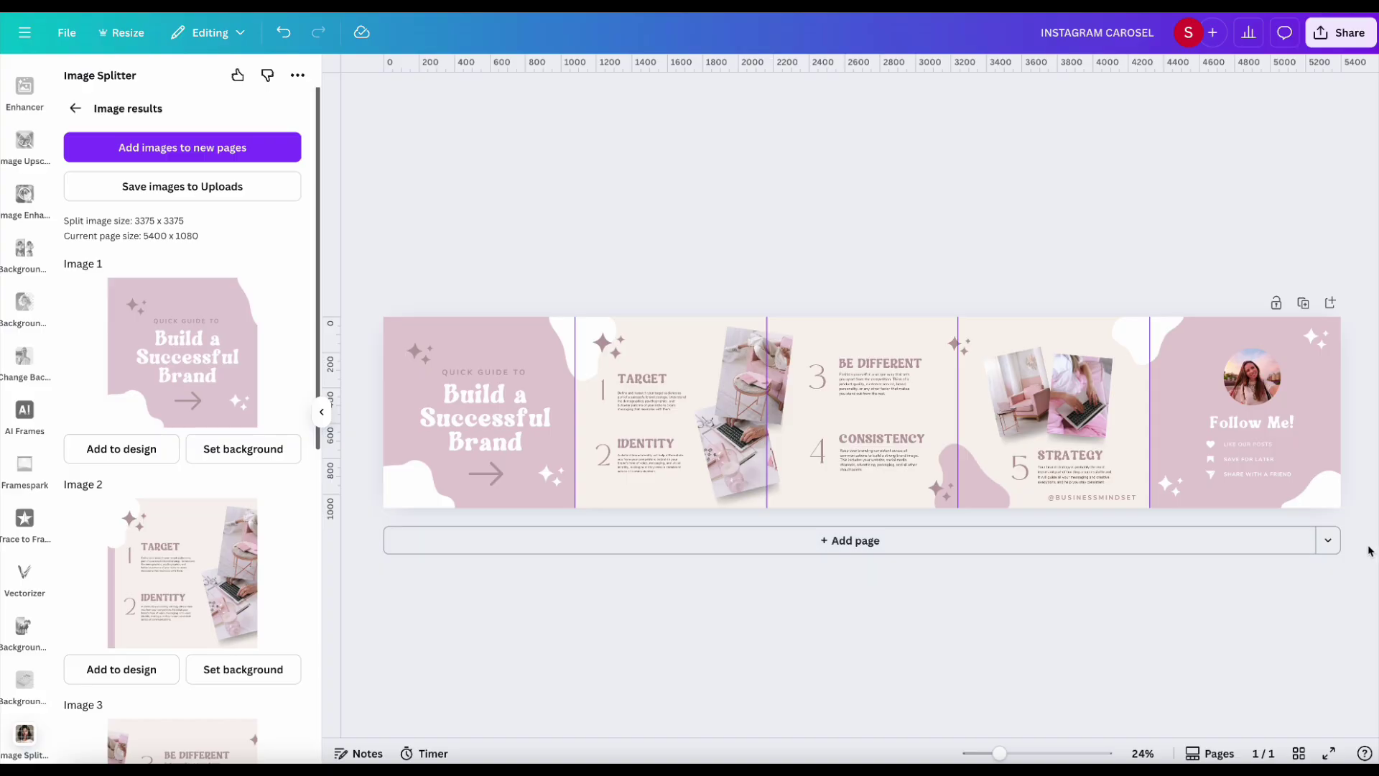
Step: Add an Instagram Post (Square) page of 1080 × 1080 px below the carousel, searching the social media formats for "instagram"
{"action": "left_click", "coordinate": [1327, 549]}
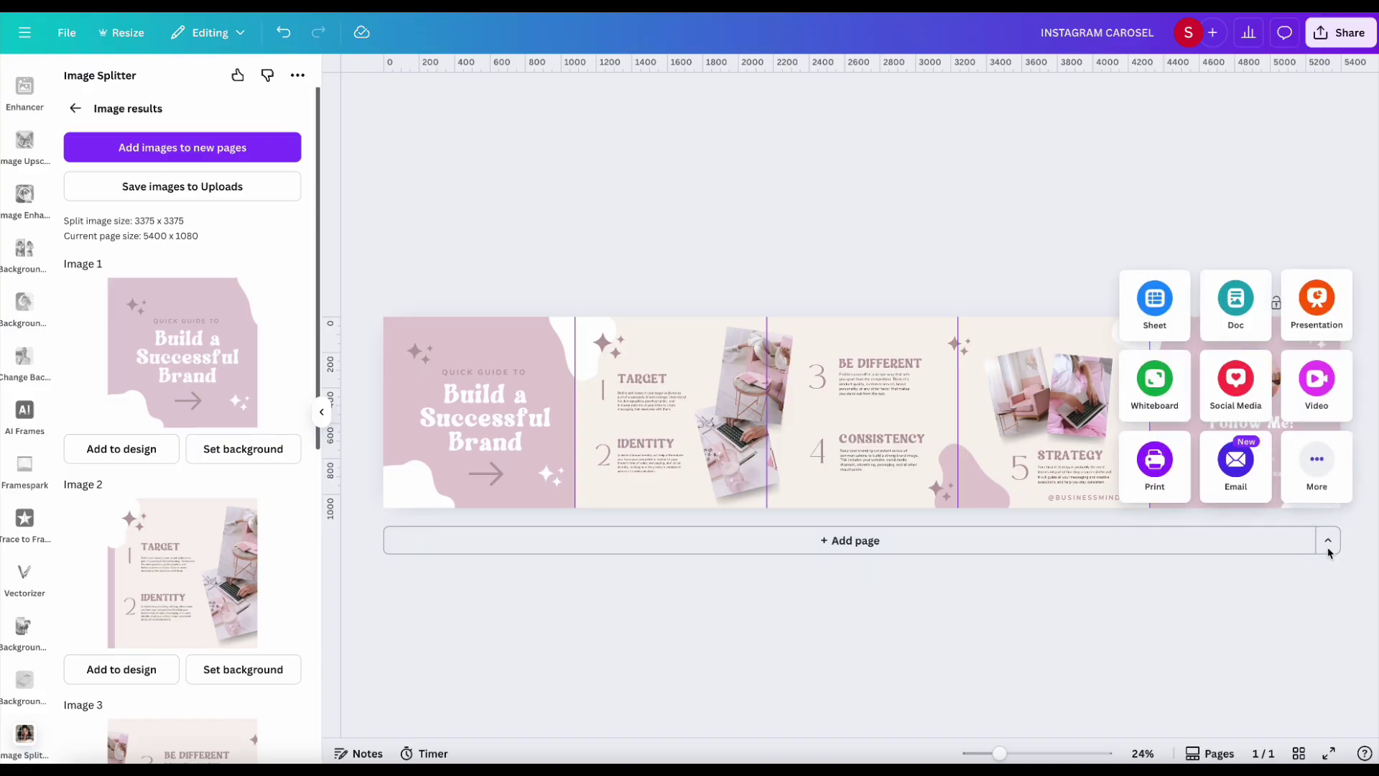
{"action": "left_click", "coordinate": [1235, 397]}
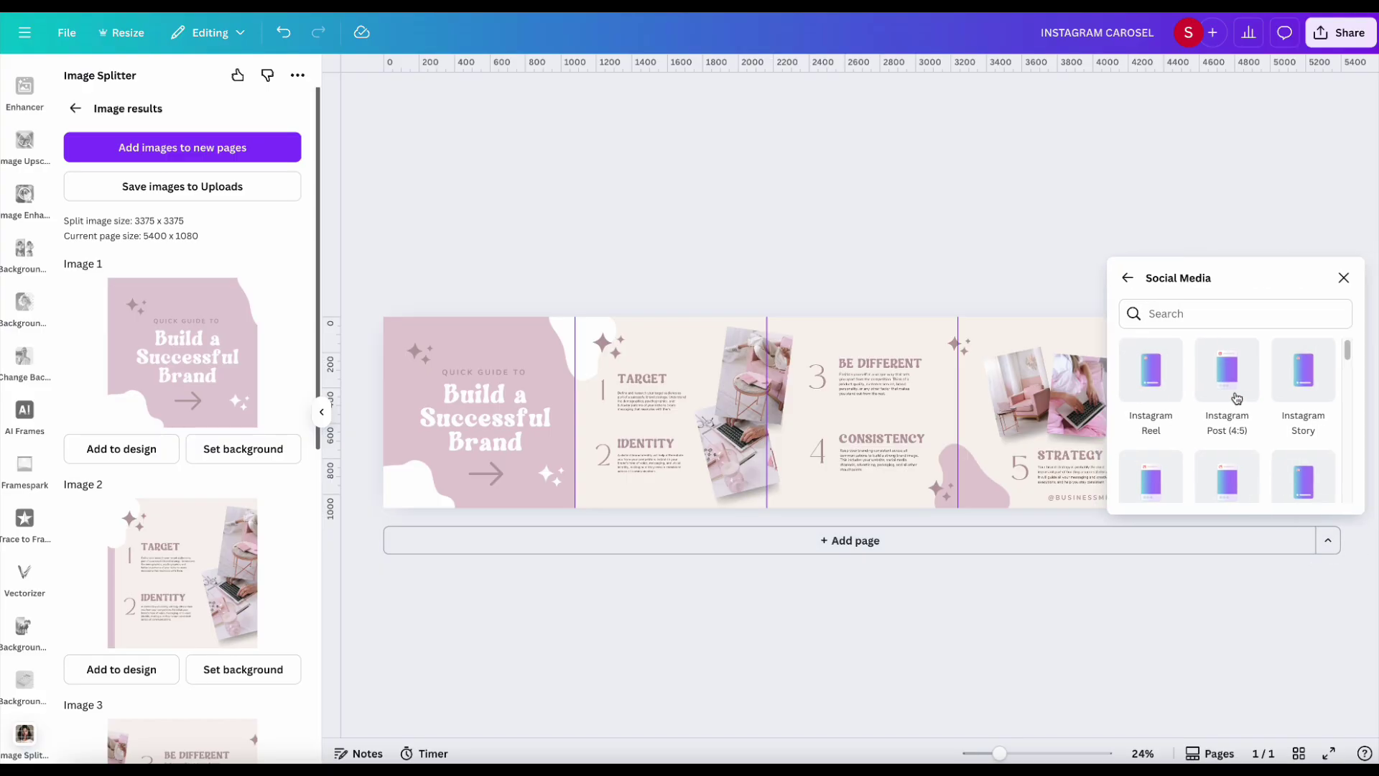
{"action": "left_click", "coordinate": [1179, 316]}
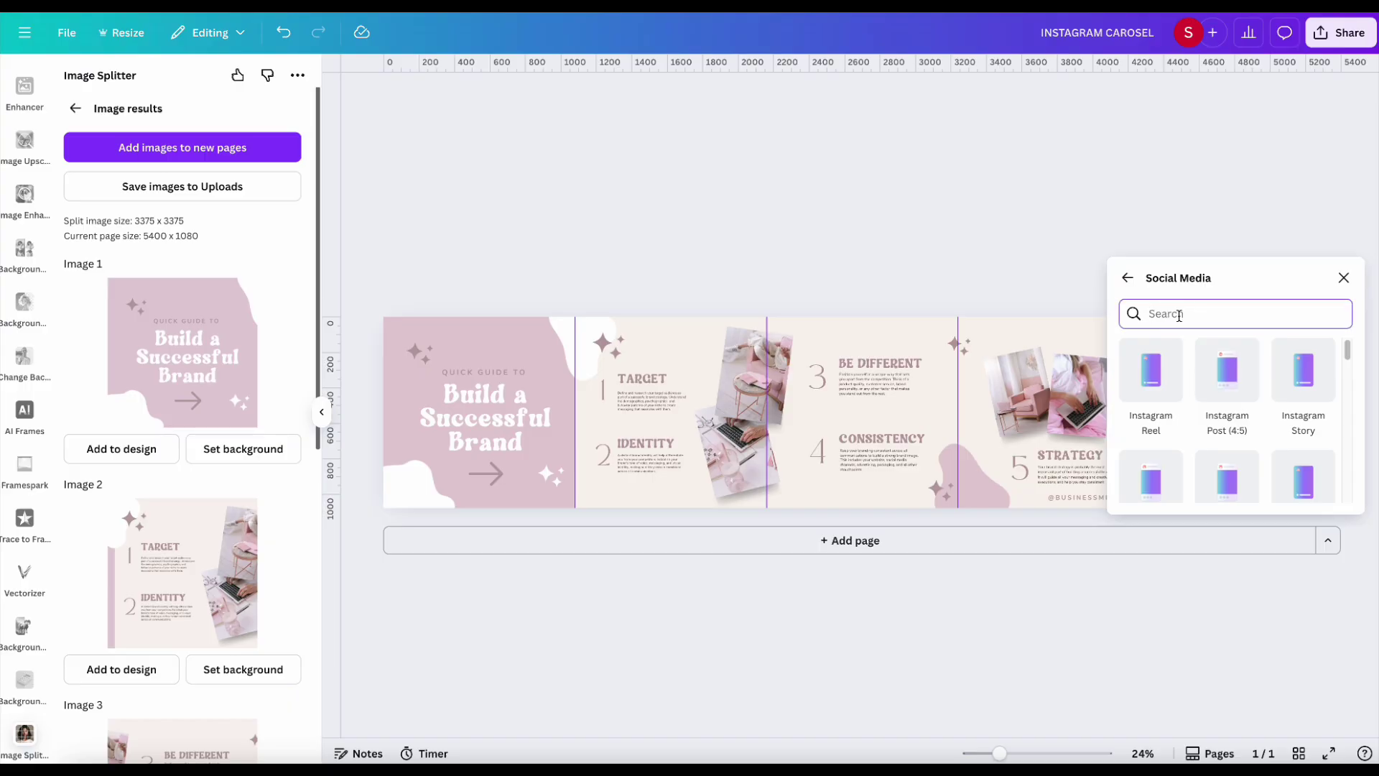
{"action": "type", "text": "instagram,"}
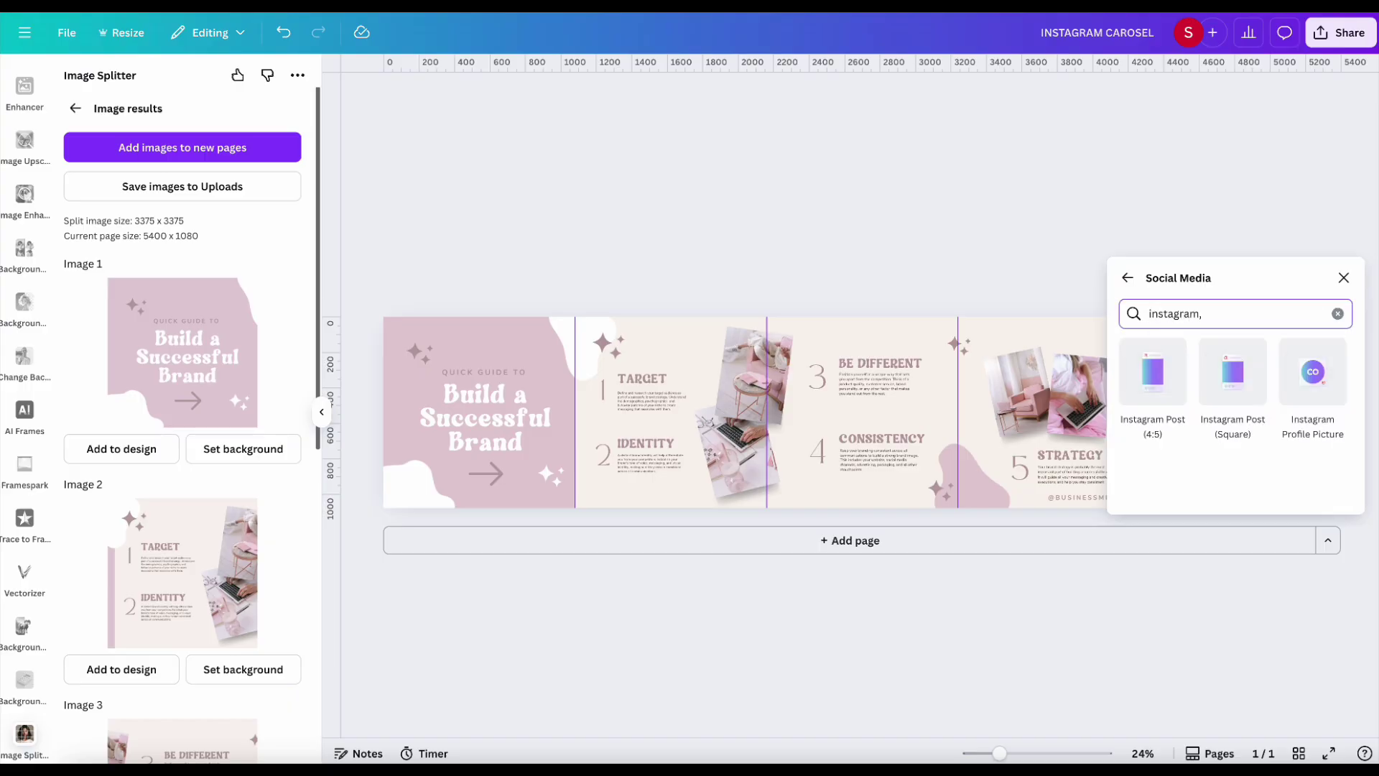
{"action": "key", "text": "BackSpace"}
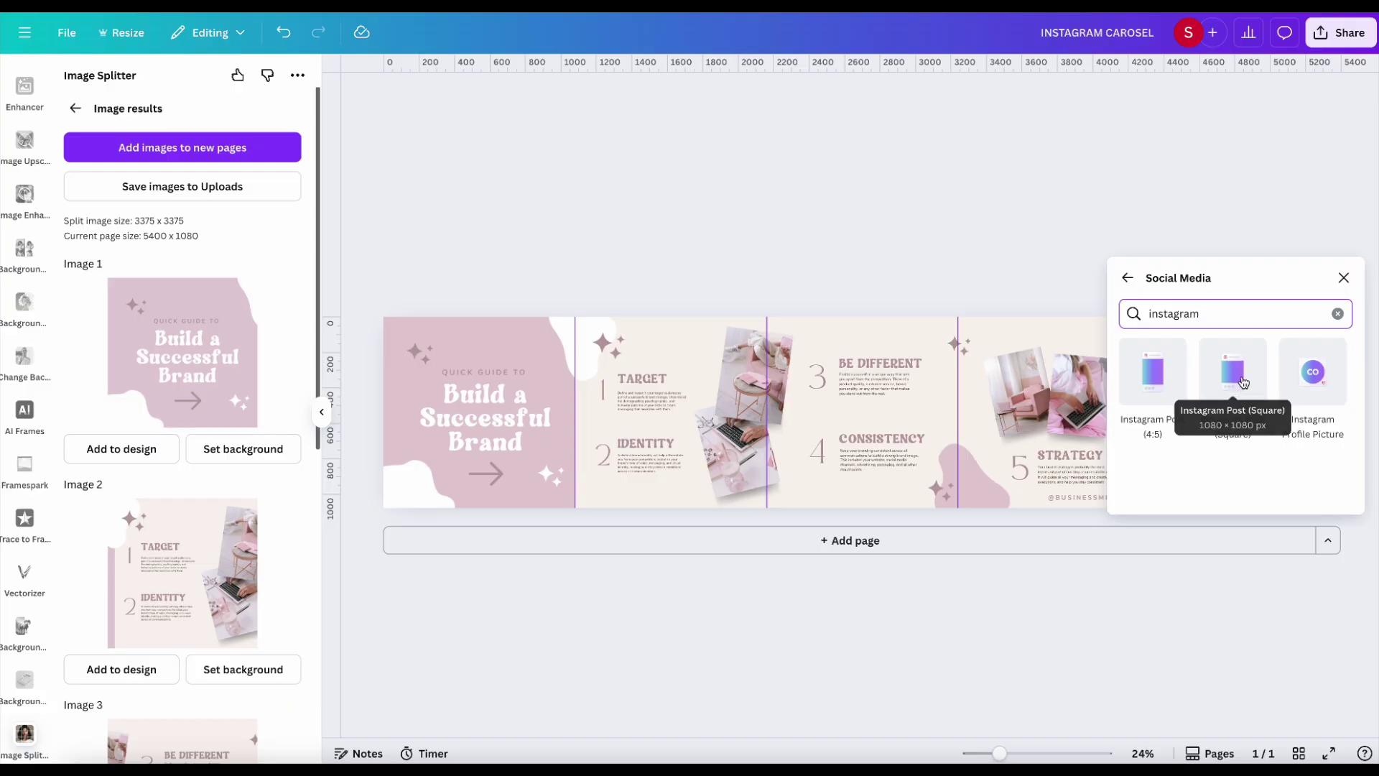
{"action": "left_click", "coordinate": [1232, 372]}
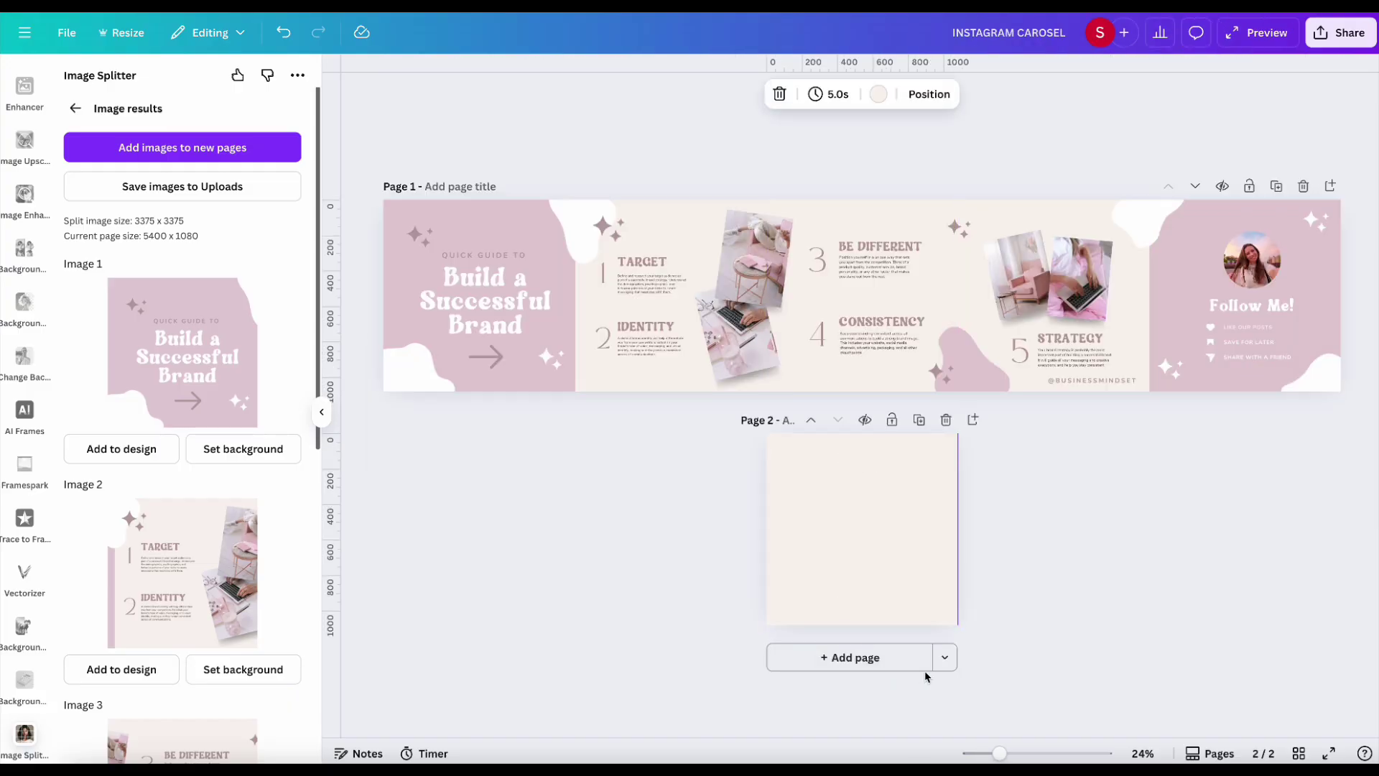
Step: Add four more blank square pages after page 2
{"action": "left_click", "coordinate": [894, 671]}
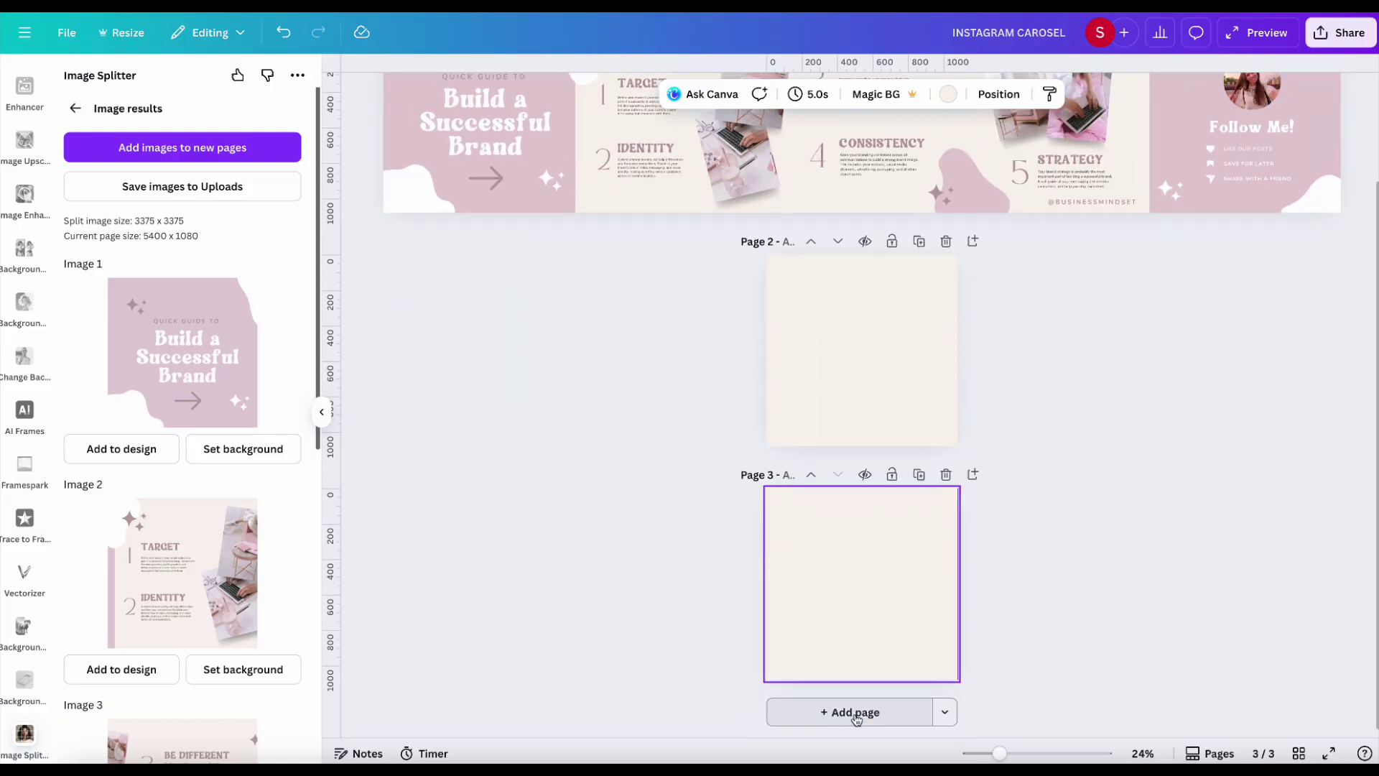
{"action": "left_click", "coordinate": [856, 713]}
{"action": "left_click", "coordinate": [854, 712]}
{"action": "left_click", "coordinate": [854, 715]}
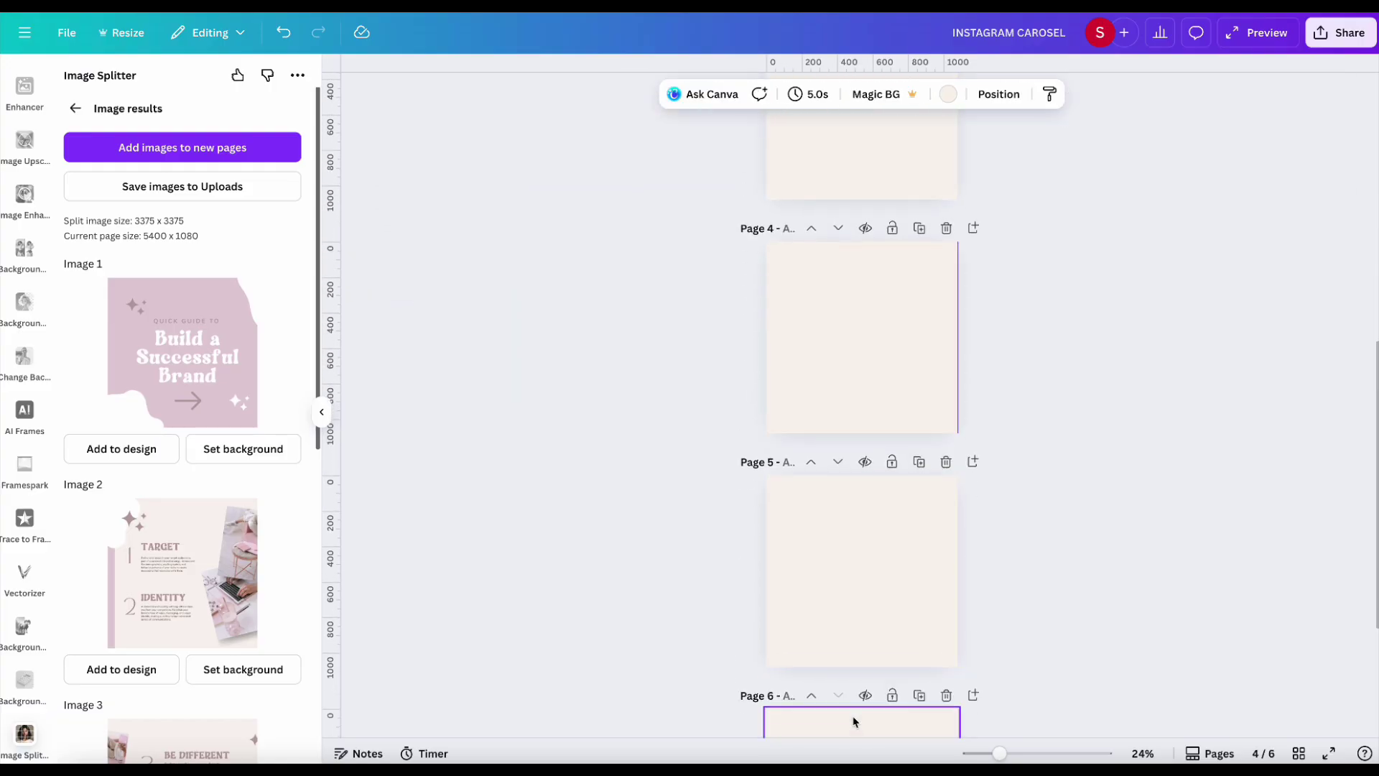
Step: Add the first split image, the cover panel, to page 2 and enlarge it to fill the page
{"action": "scroll", "coordinate": [788, 259], "scroll_direction": "up", "scroll_amount": 10}
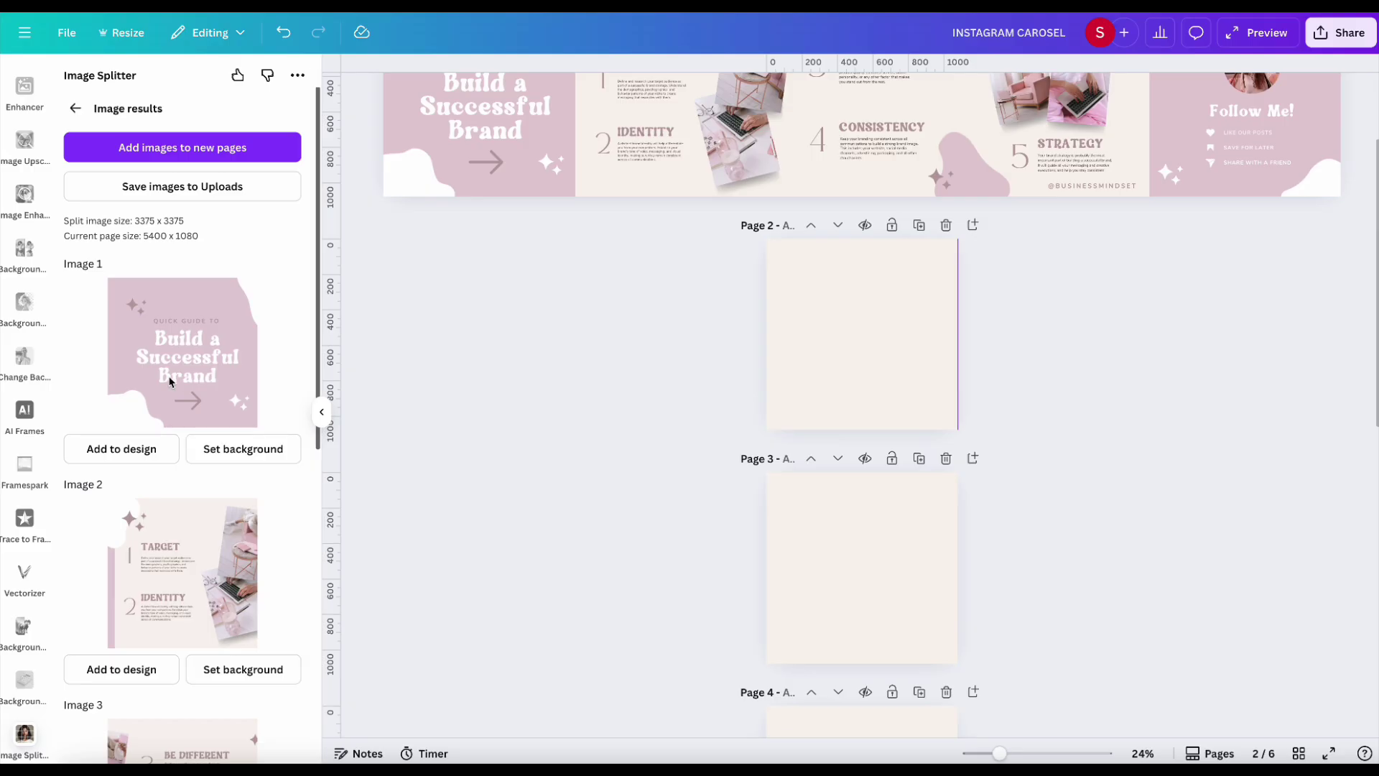
{"action": "left_click", "coordinate": [148, 450]}
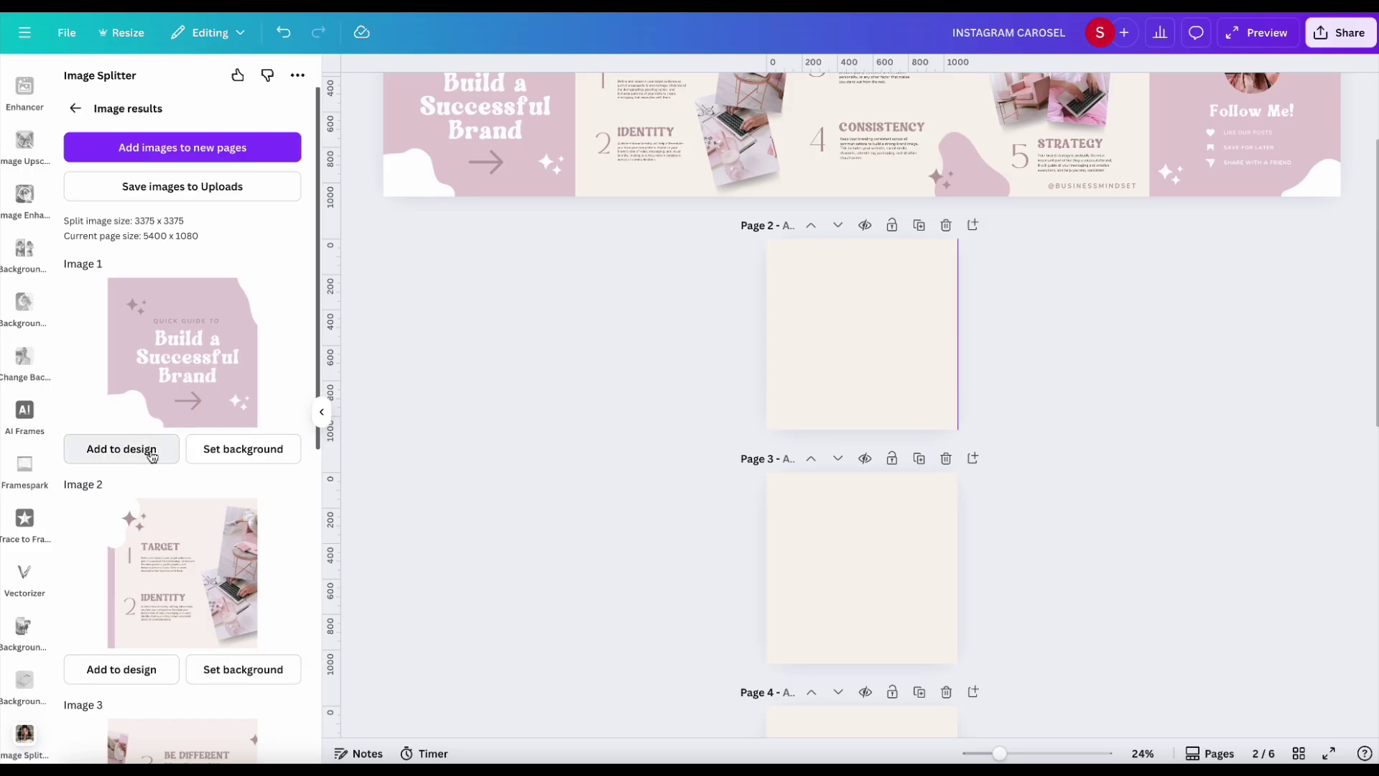
{"action": "left_click_drag", "start_coordinate": [890, 347], "coordinate": [971, 404]}
{"action": "left_click", "coordinate": [991, 357]}
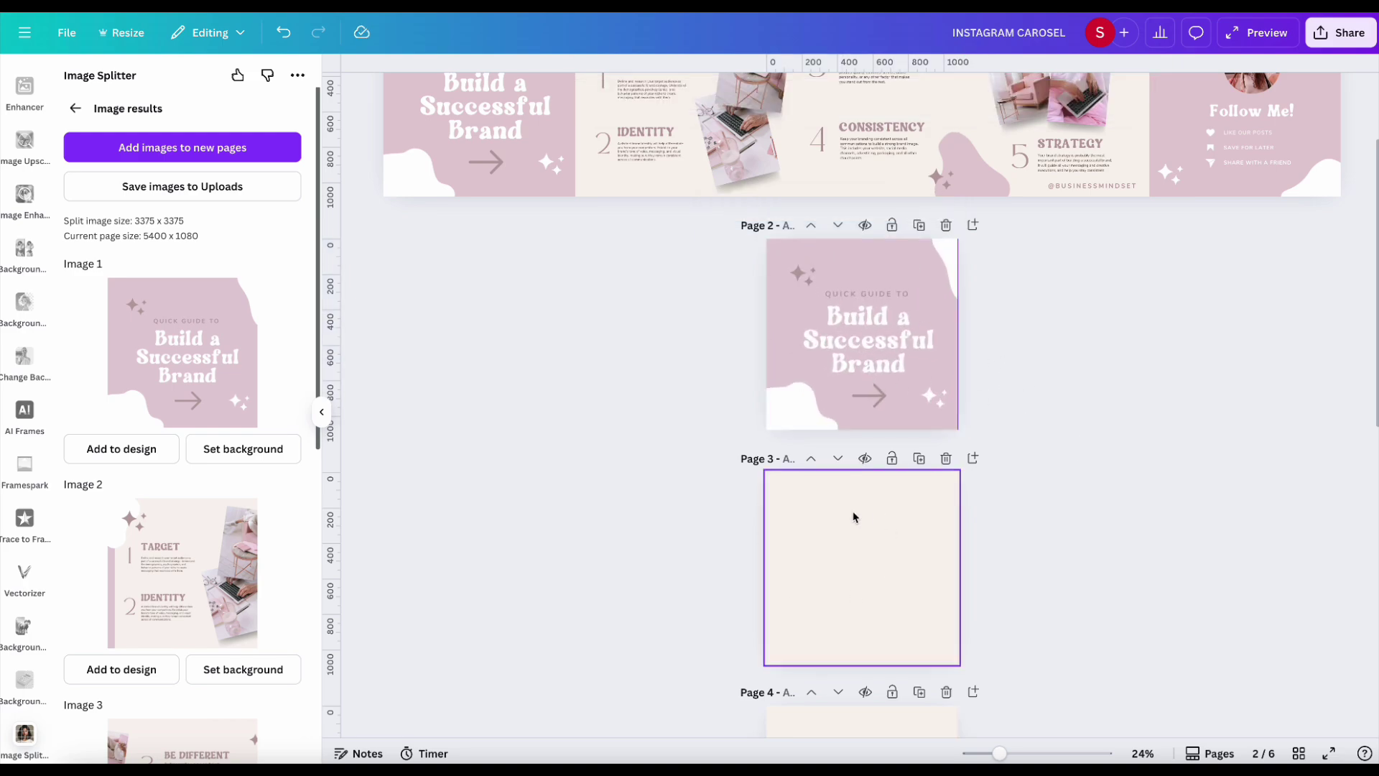
Step: Add the second split image, with Target and Identity, to page 3, push its pink left strip off the page and enlarge it to fill the page
{"action": "scroll", "coordinate": [848, 364], "scroll_direction": "down", "scroll_amount": 3}
{"action": "left_click", "coordinate": [847, 365]}
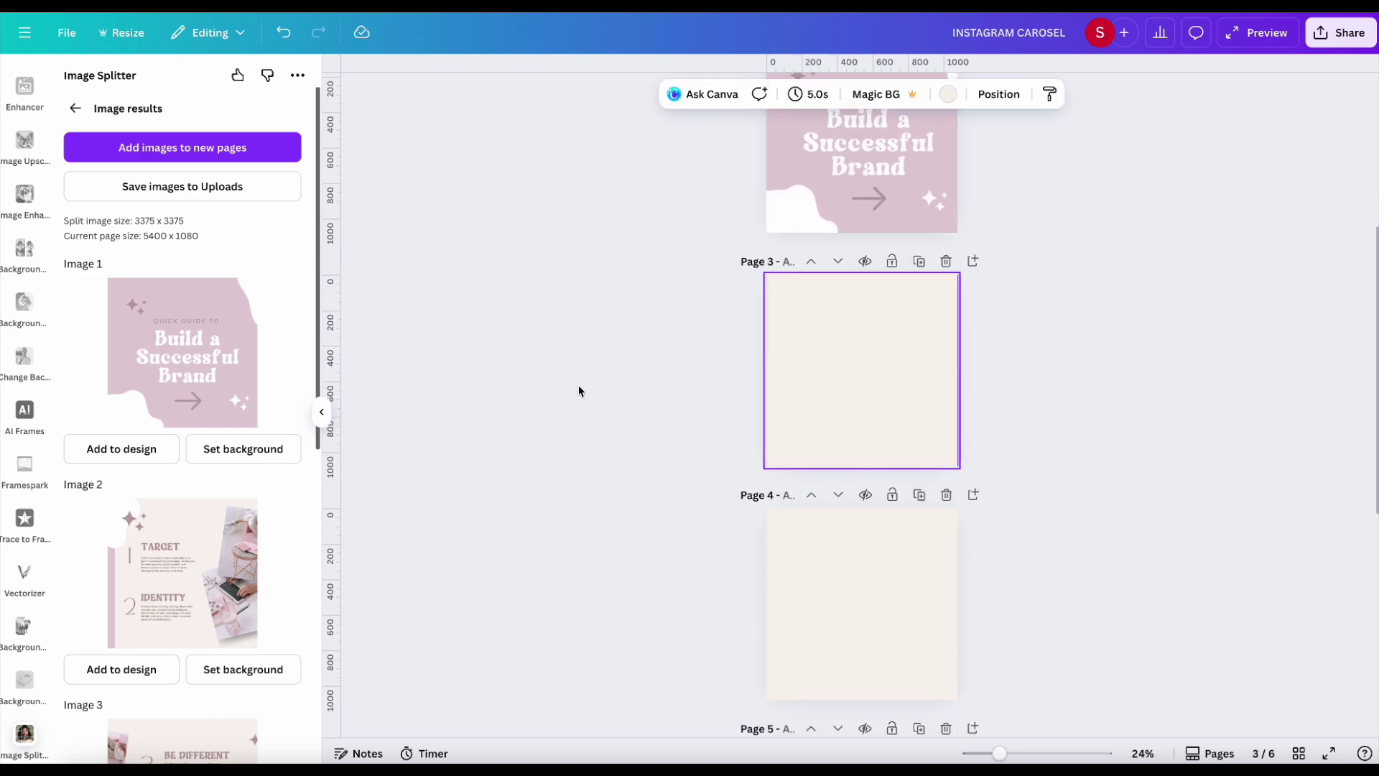
{"action": "left_click", "coordinate": [186, 568]}
{"action": "left_click_drag", "start_coordinate": [855, 373], "coordinate": [957, 467]}
{"action": "mouse_move", "coordinate": [862, 388]}
{"action": "left_mouse_down"}
{"action": "mouse_move", "coordinate": [877, 400]}
{"action": "mouse_move", "coordinate": [864, 400]}
{"action": "left_mouse_up"}
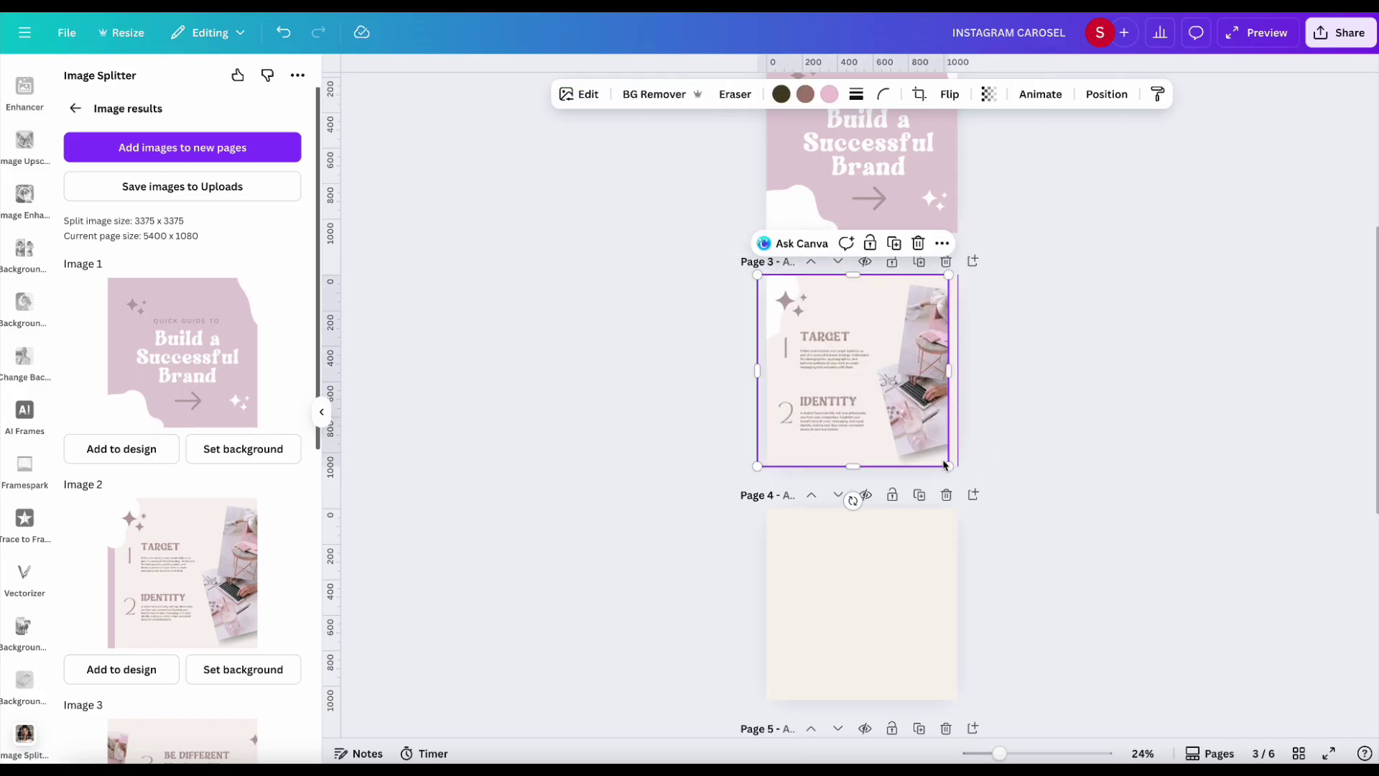
{"action": "left_click_drag", "start_coordinate": [946, 465], "coordinate": [957, 468]}
{"action": "left_click", "coordinate": [1067, 394]}
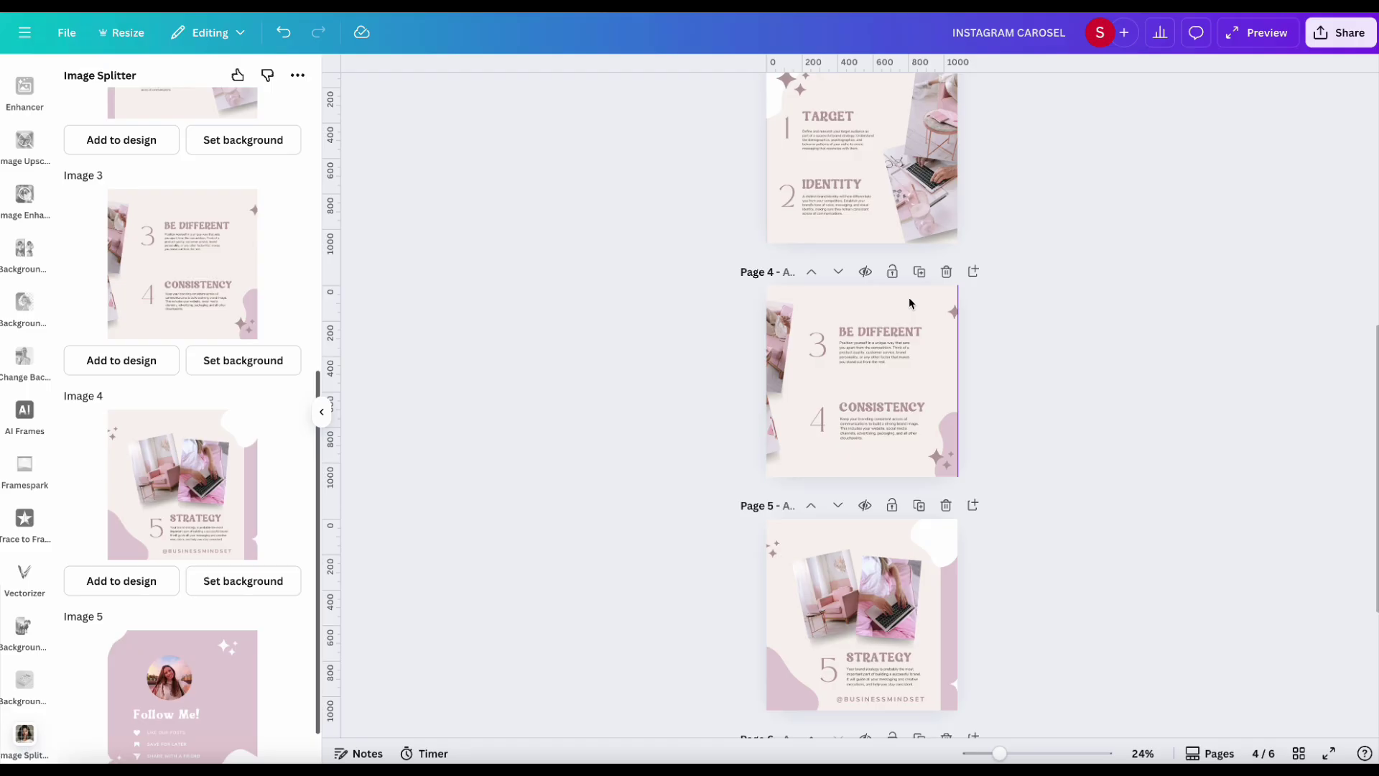
Step: Download only pages 2–6 as PNG files, leaving out the full-width carousel on page 1
{"action": "scroll", "coordinate": [1041, 411], "scroll_direction": "up", "scroll_amount": 1}
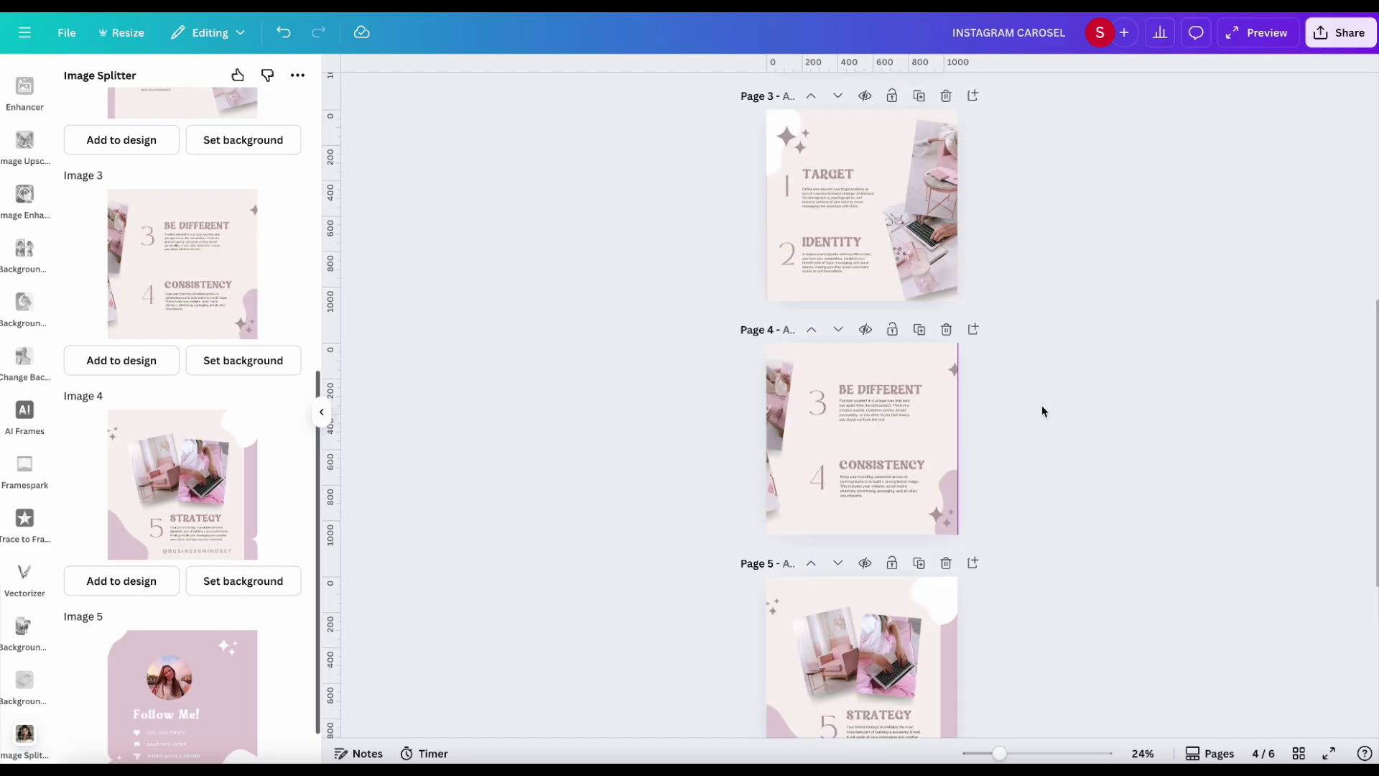
{"action": "scroll", "coordinate": [1038, 402], "scroll_direction": "up", "scroll_amount": 5}
{"action": "left_click", "coordinate": [1342, 32]}
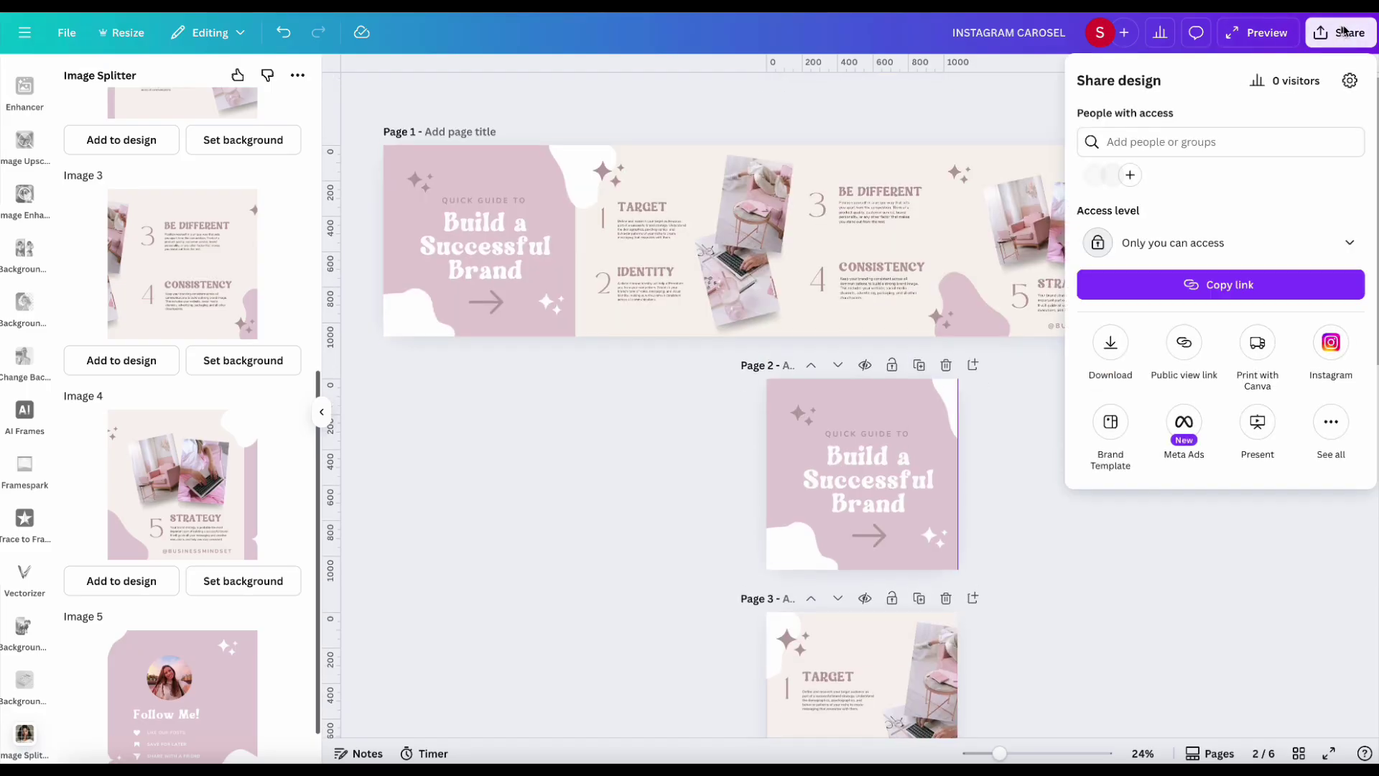
{"action": "left_click", "coordinate": [1111, 345]}
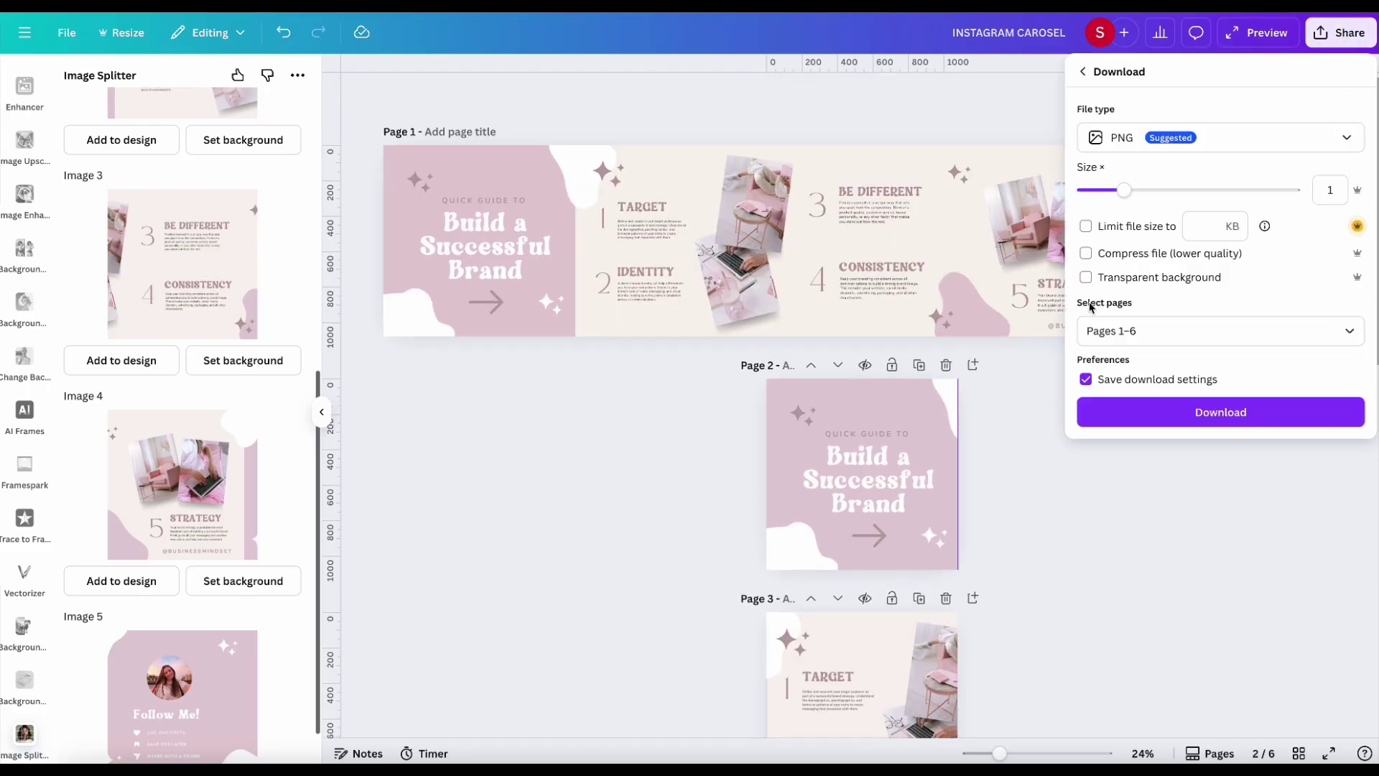
{"action": "left_click", "coordinate": [1232, 334]}
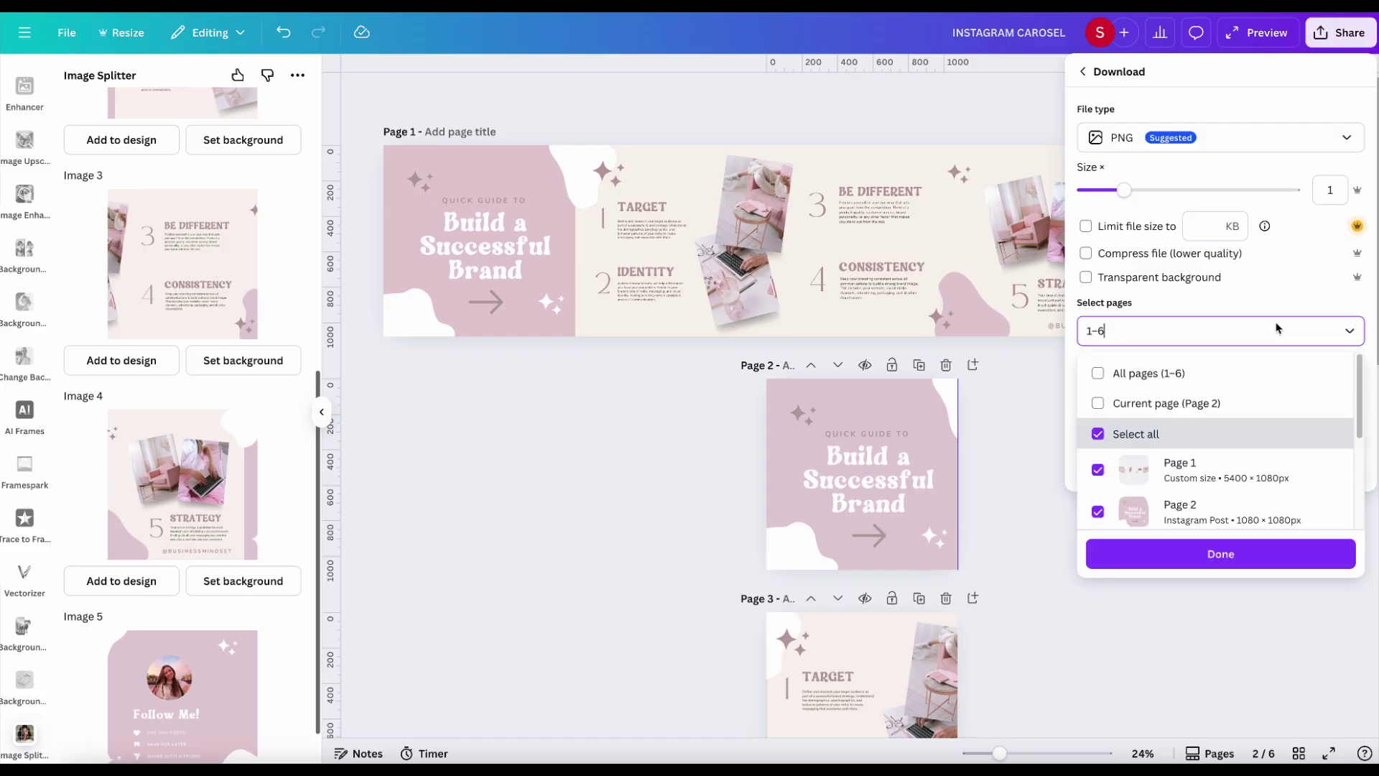
{"action": "left_click", "coordinate": [1098, 470]}
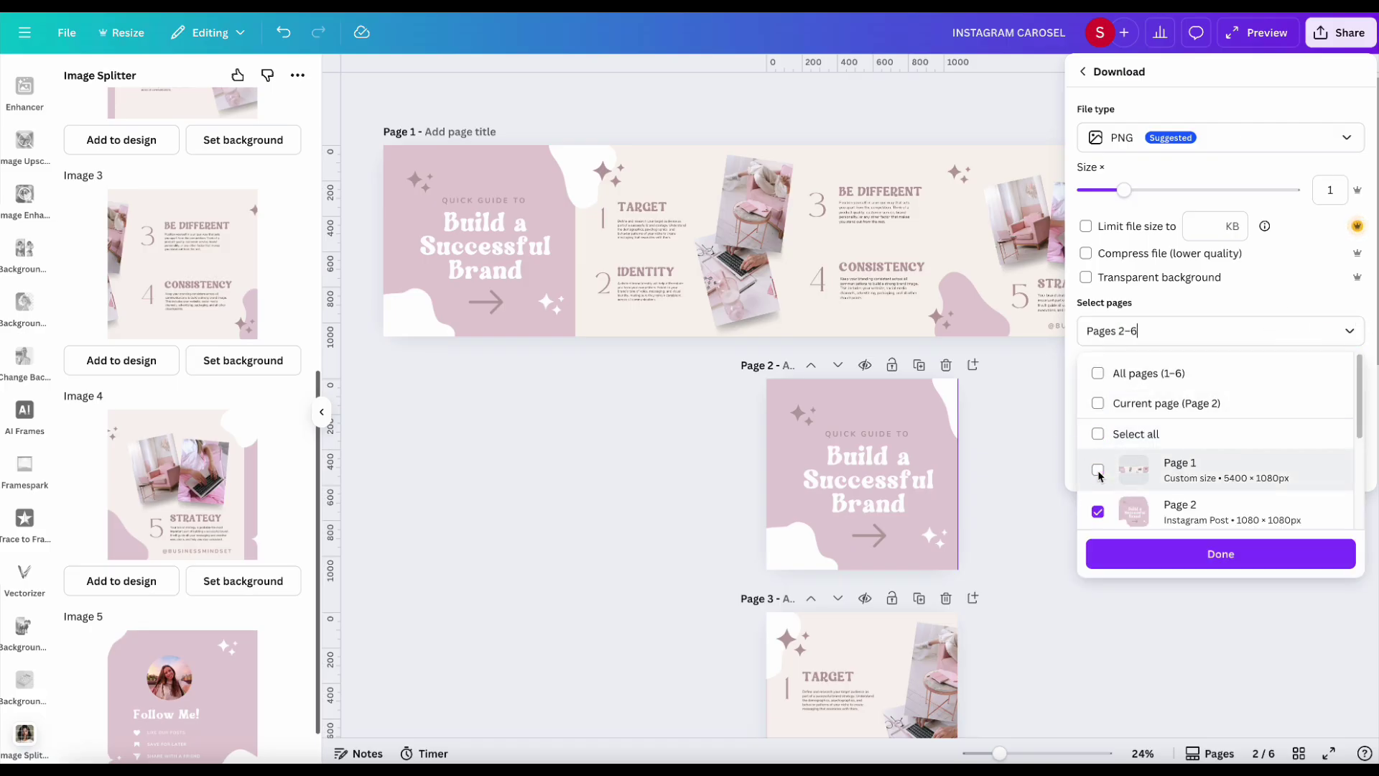
{"action": "scroll", "coordinate": [1101, 474], "scroll_direction": "down", "scroll_amount": 1}
{"action": "left_click", "coordinate": [1248, 568]}
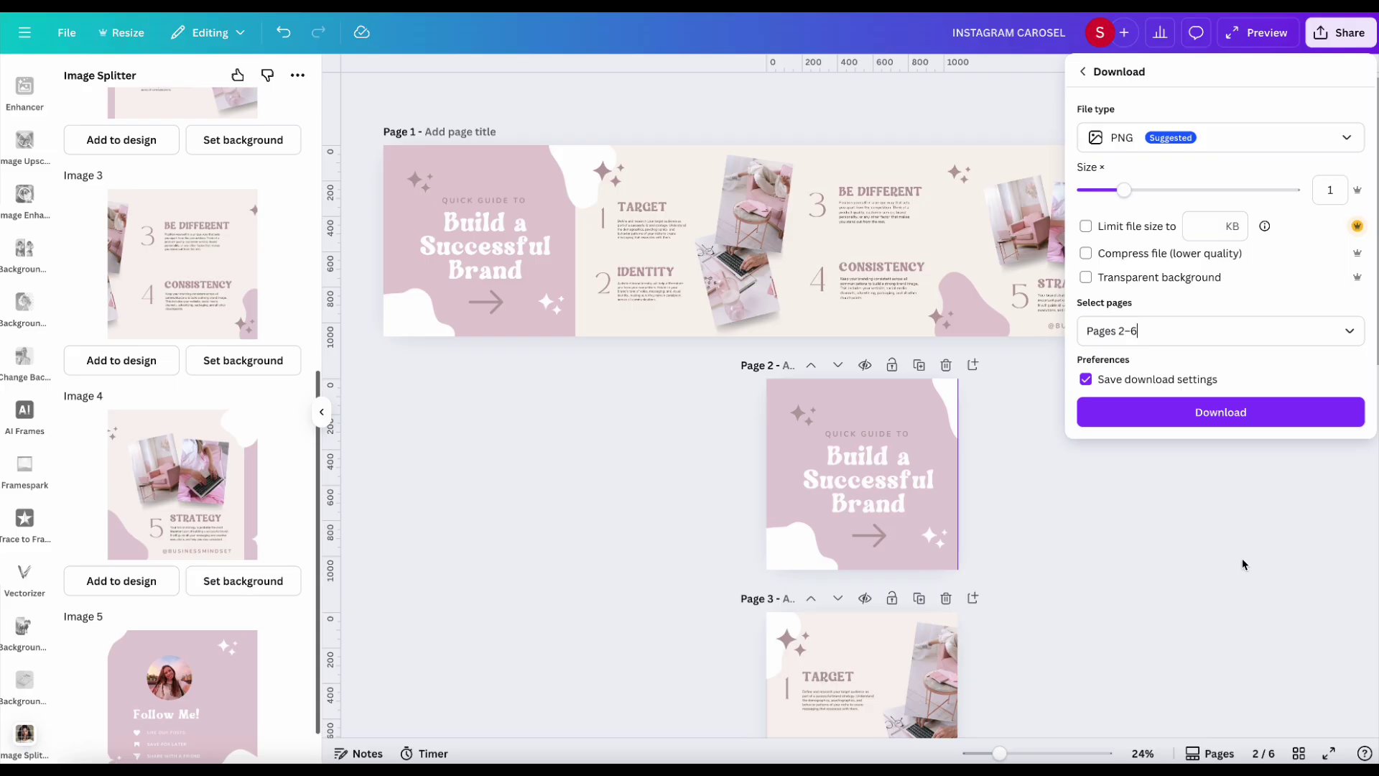
{"action": "left_click", "coordinate": [1251, 413]}
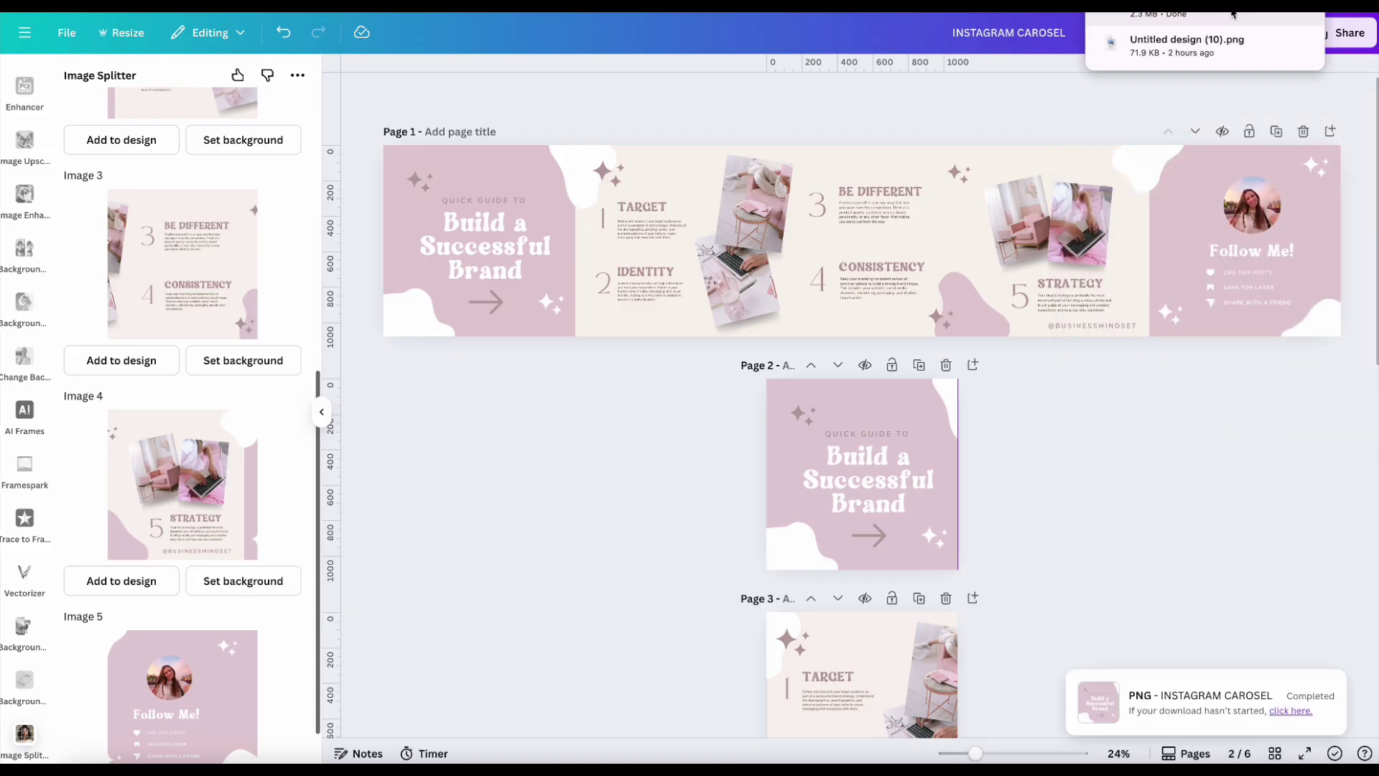
Step: Switch to Finder, open the downloaded INSTAGRAM CAROSEL folder to check the individual panel images, and close its window
{"action": "key", "text": "super+Tab"}
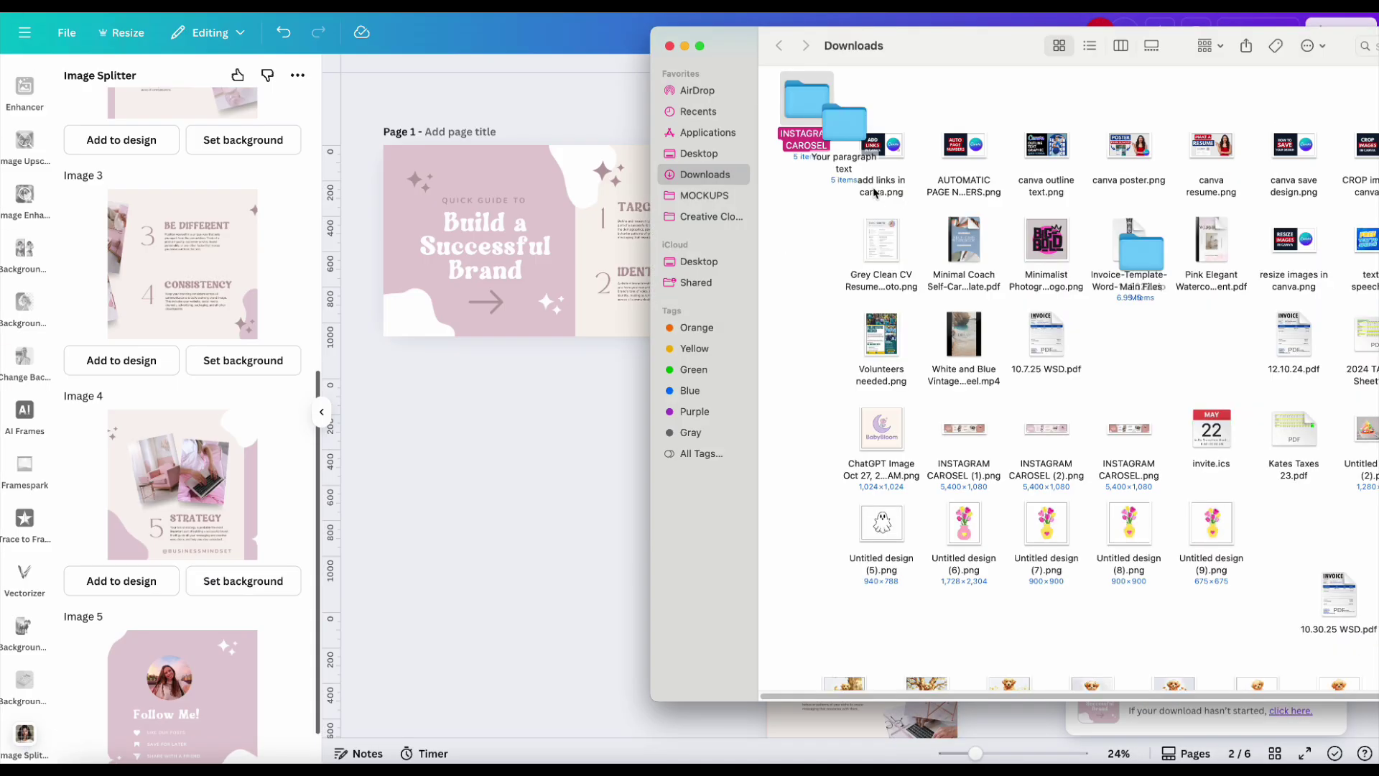
{"action": "double_click", "coordinate": [799, 100]}
{"action": "left_click_drag", "start_coordinate": [867, 47], "coordinate": [574, 116]}
{"action": "left_click_drag", "start_coordinate": [886, 237], "coordinate": [517, 206]}
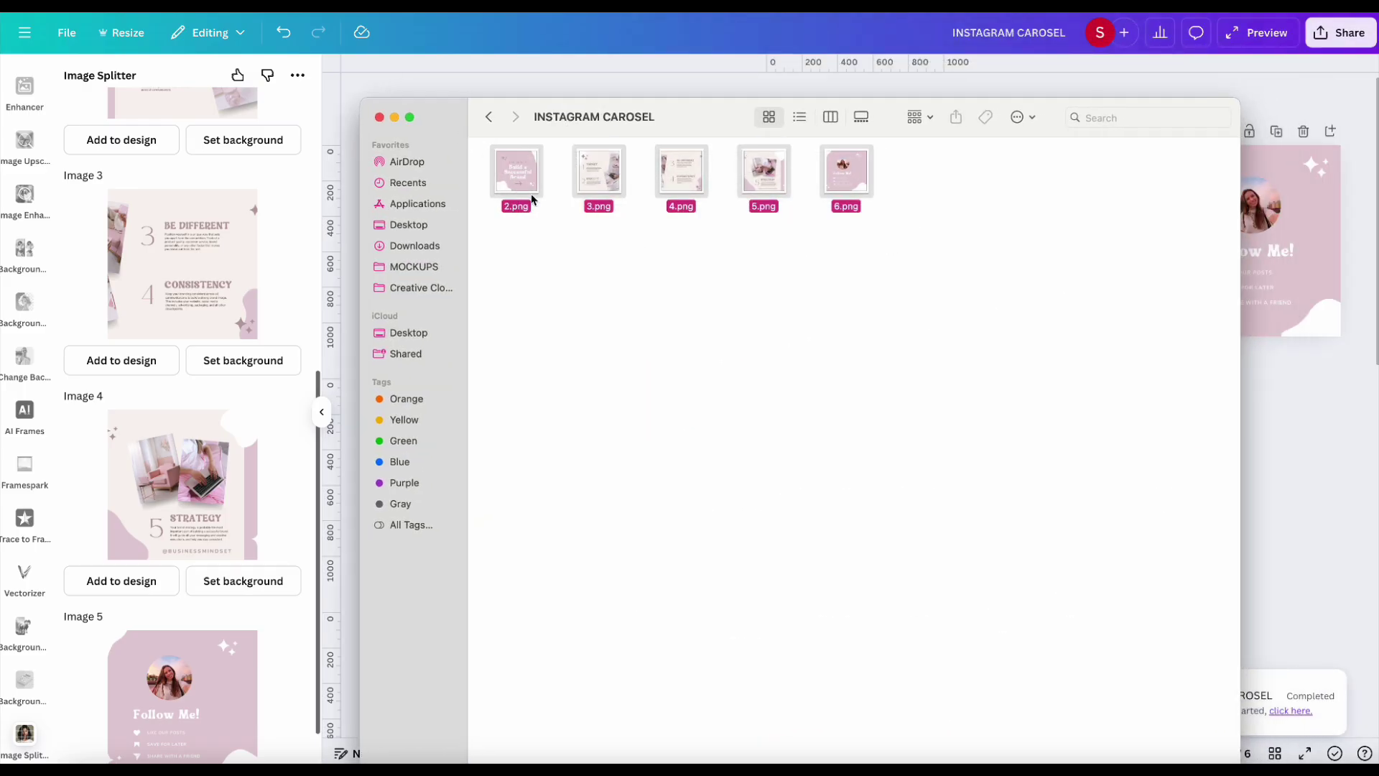
{"action": "left_click", "coordinate": [503, 230]}
{"action": "left_click", "coordinate": [380, 117]}
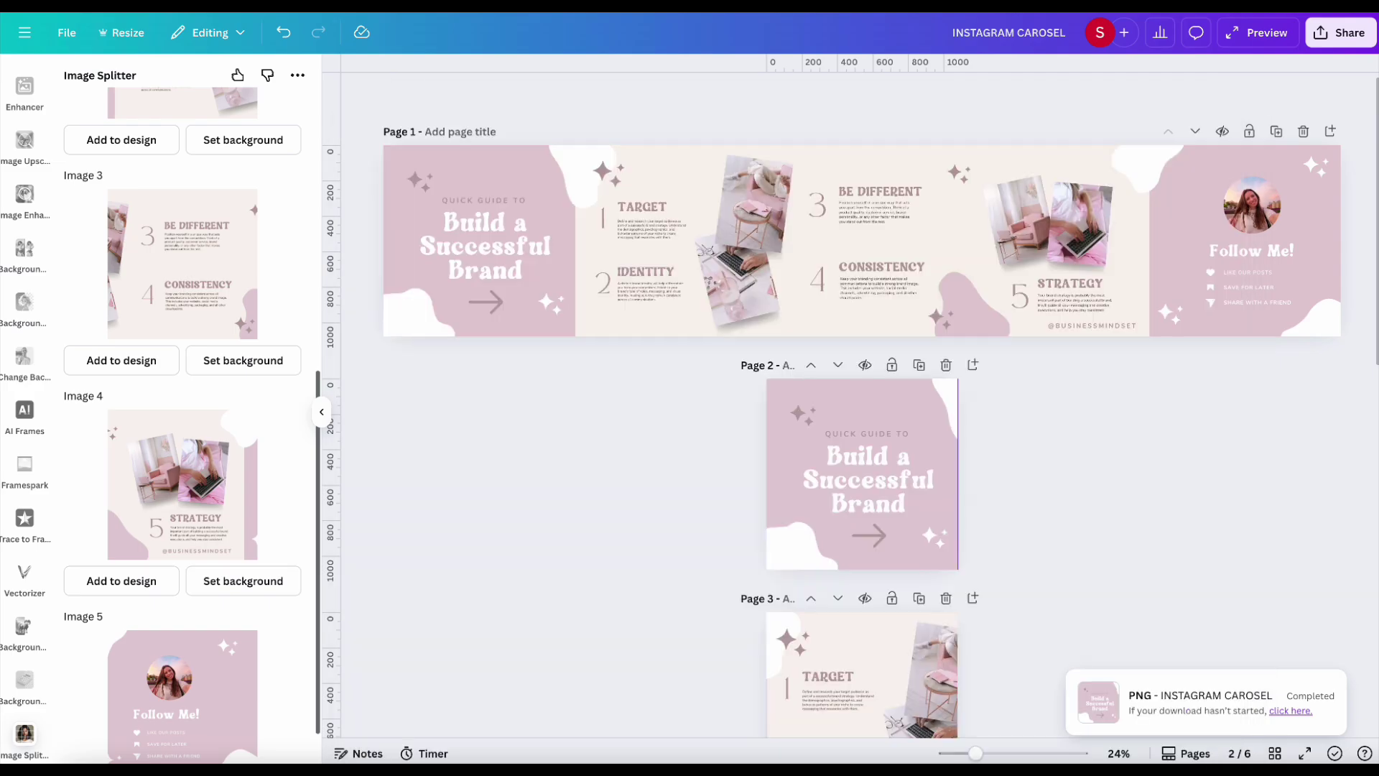